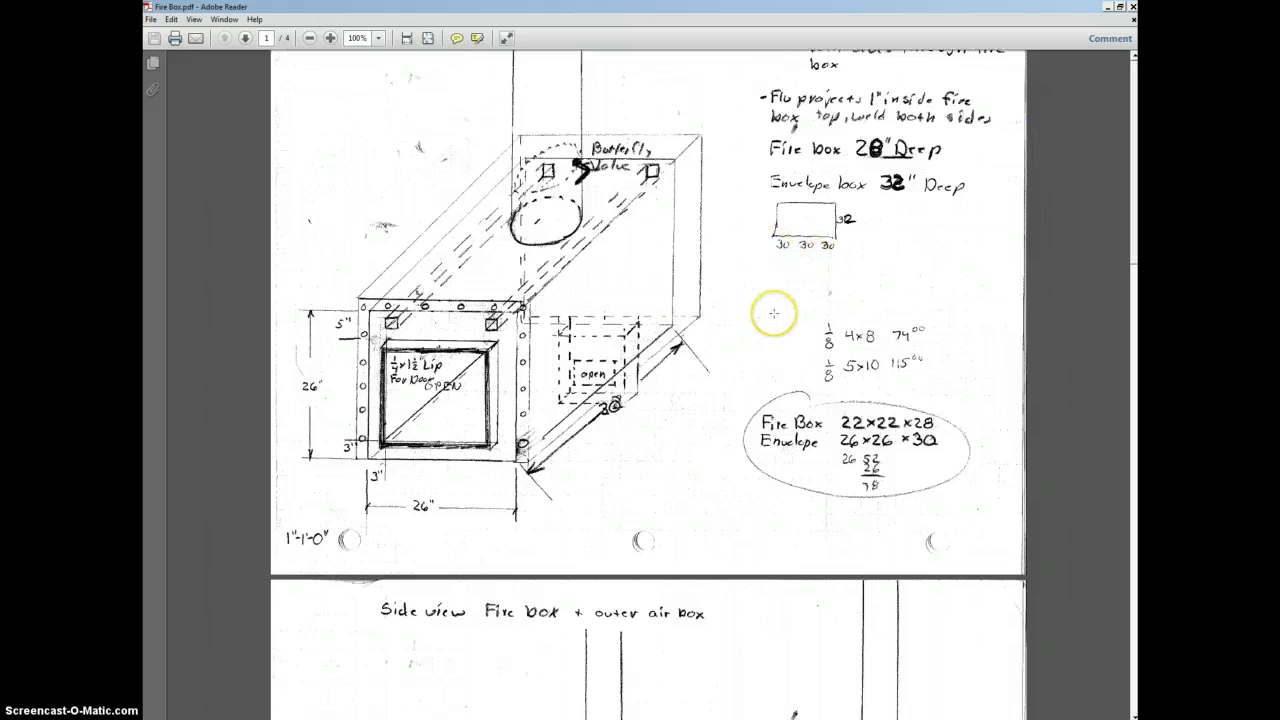
- Review the fire box sketches, material layouts and the fire box and envelope dimensions across the four-page PDF
{"action": "scroll", "coordinate": [773, 313], "scroll_direction": "down", "scroll_amount": 12}
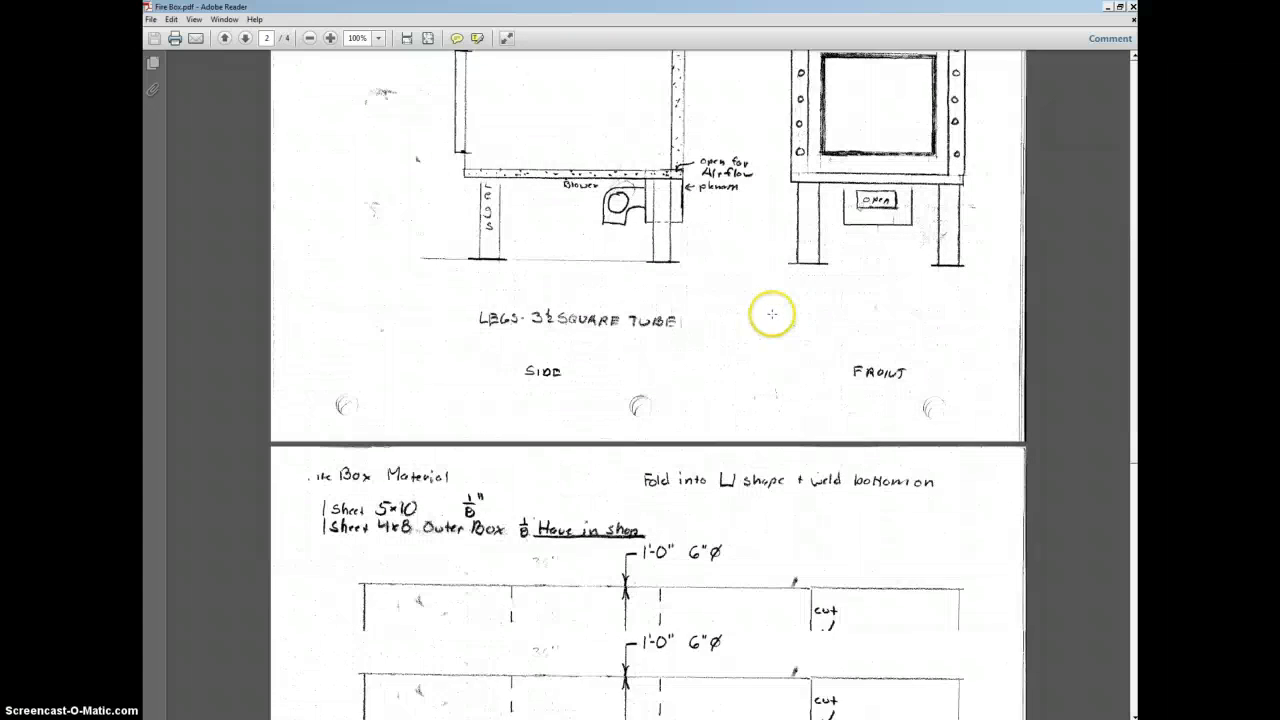
{"action": "scroll", "coordinate": [773, 313], "scroll_direction": "down", "scroll_amount": 12}
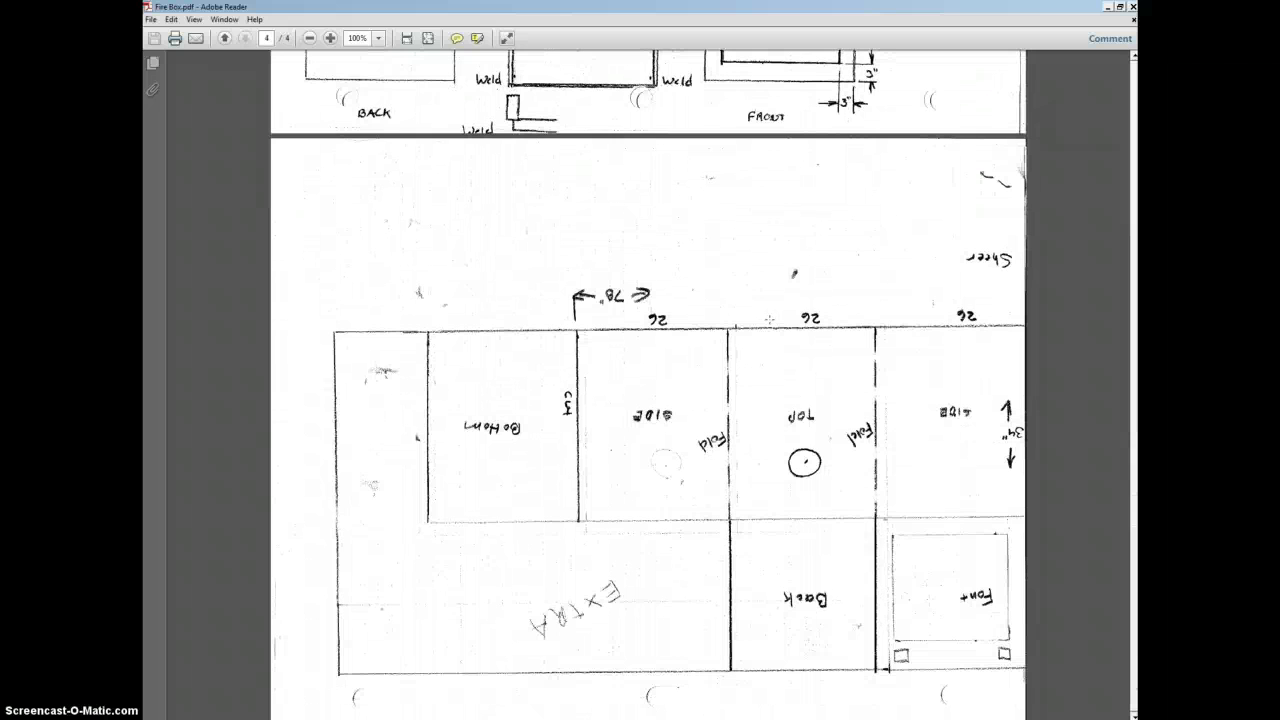
{"action": "scroll", "coordinate": [769, 319], "scroll_direction": "up", "scroll_amount": 12}
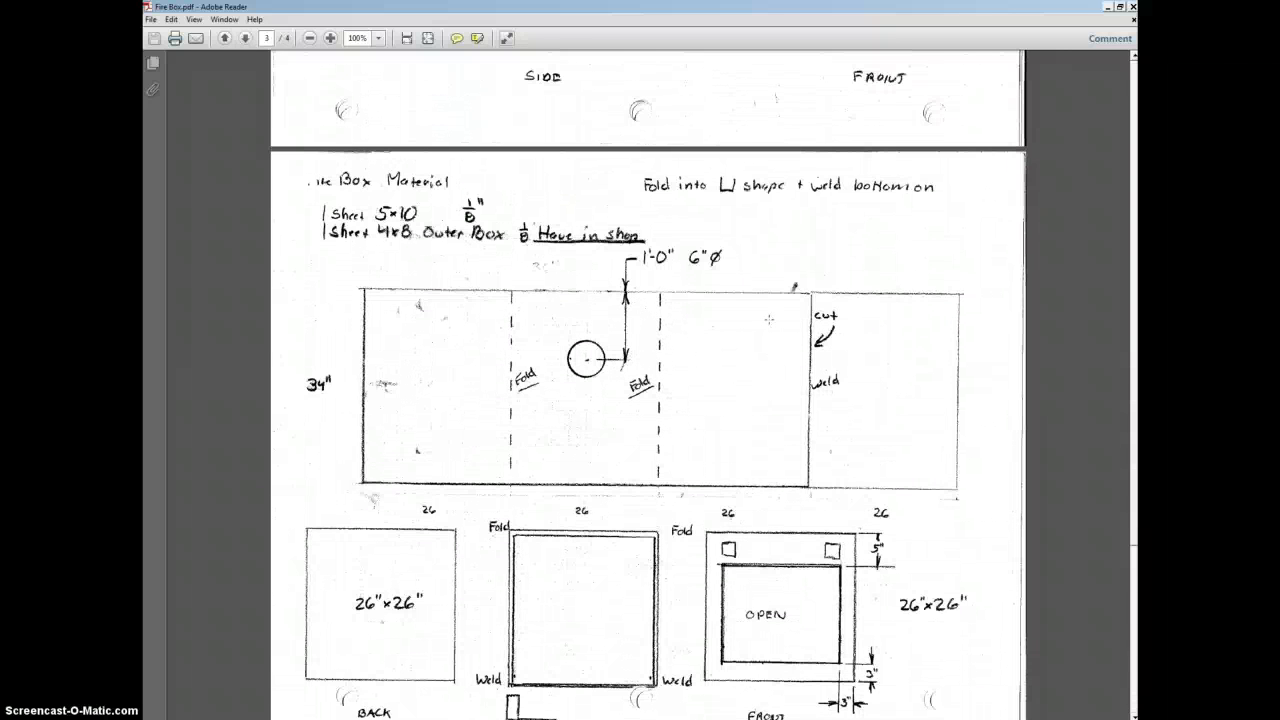
{"action": "scroll", "coordinate": [769, 319], "scroll_direction": "up", "scroll_amount": 12}
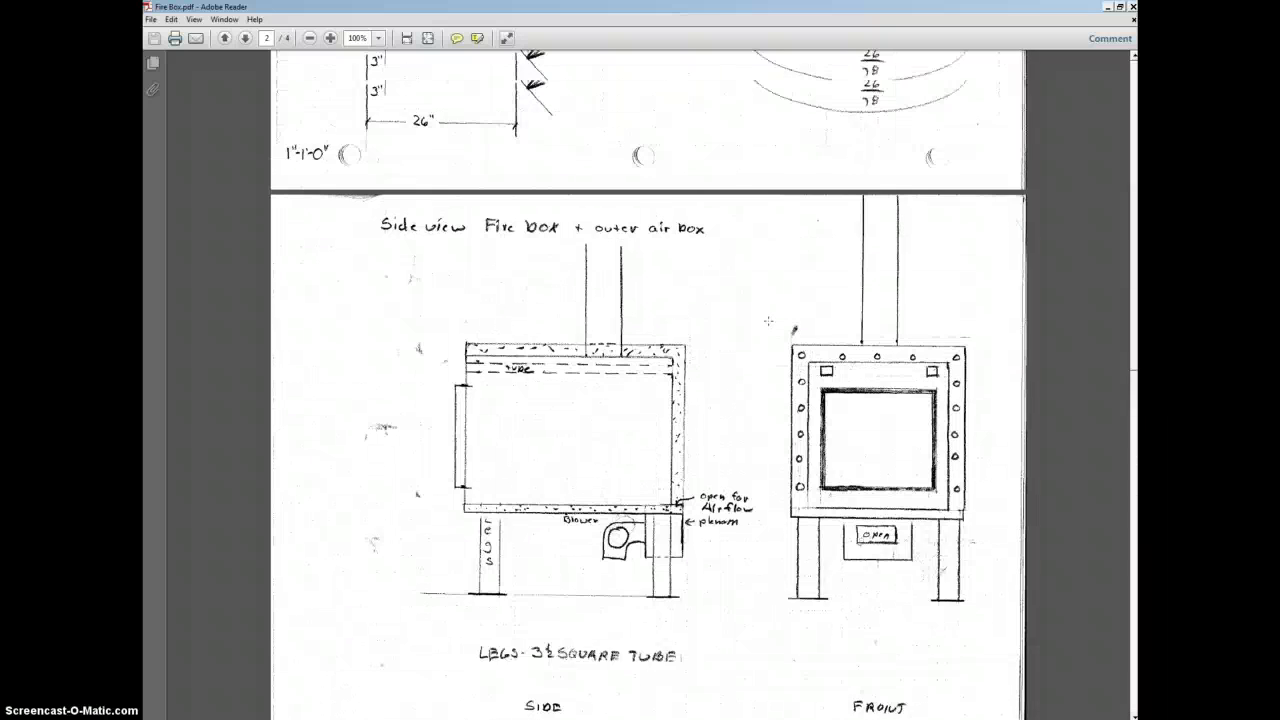
{"action": "scroll", "coordinate": [768, 321], "scroll_direction": "up", "scroll_amount": 1}
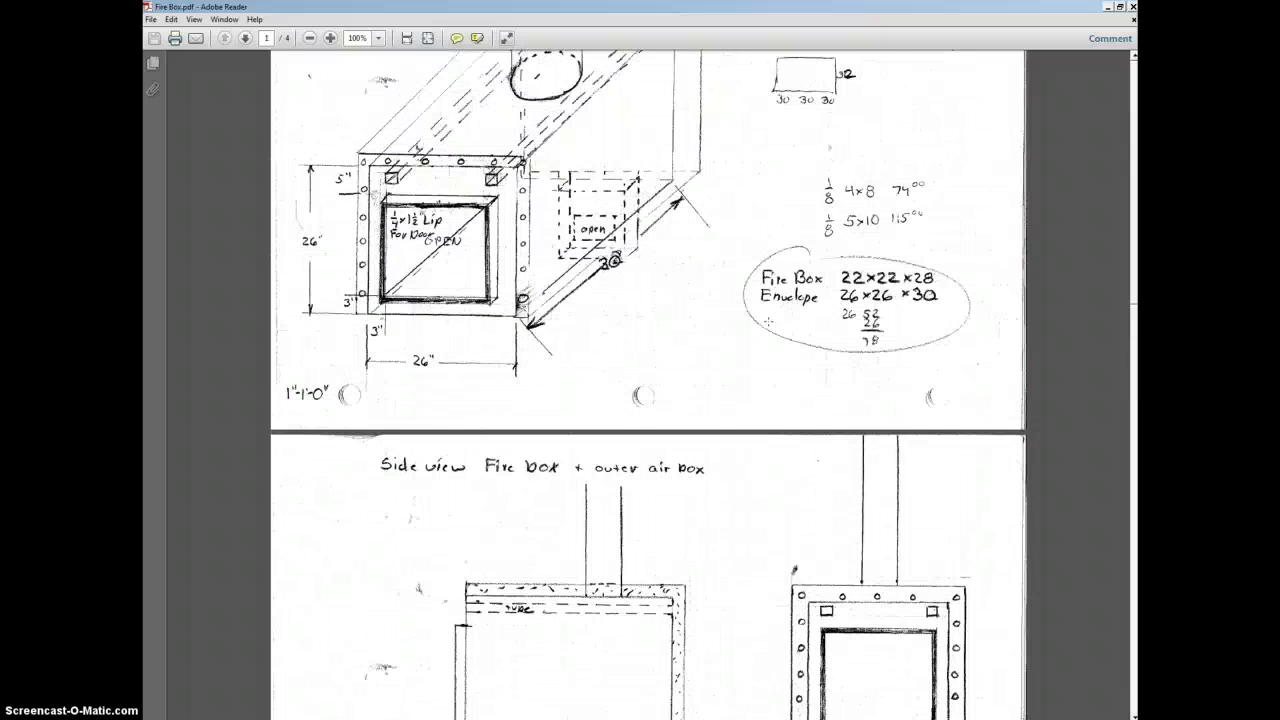
{"action": "scroll", "coordinate": [768, 321], "scroll_direction": "up", "scroll_amount": 3}
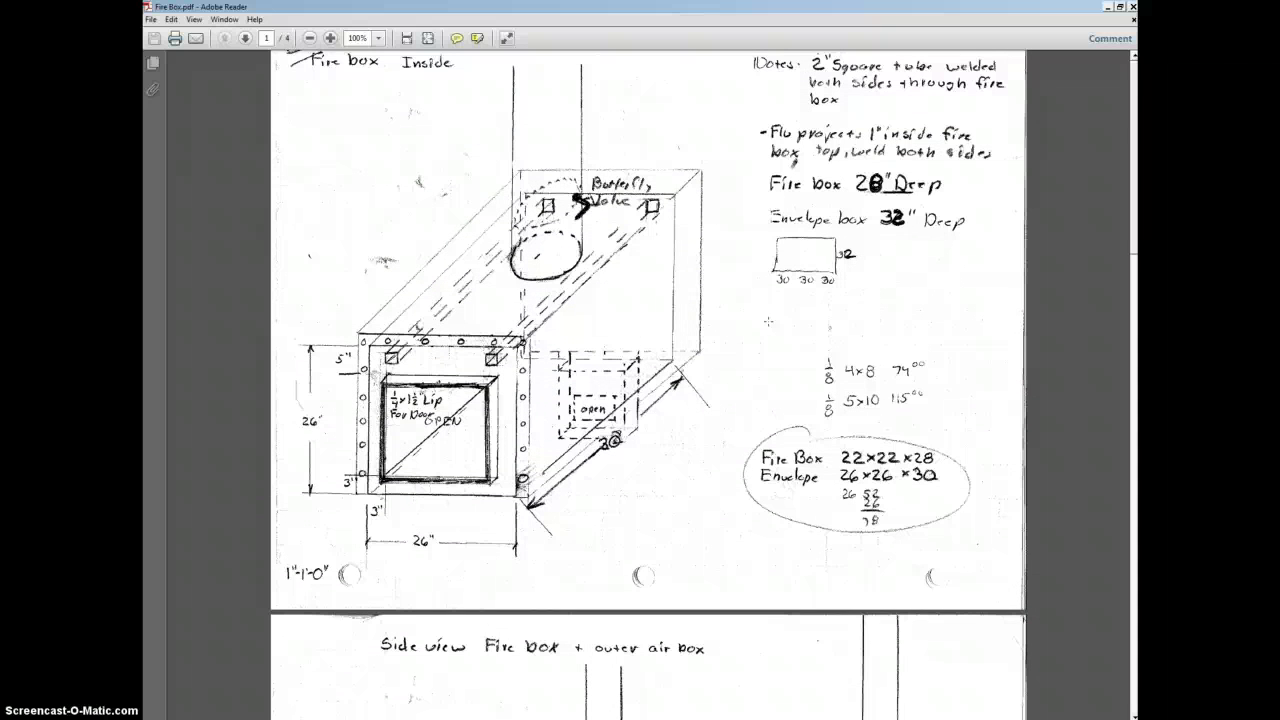
{"action": "scroll", "coordinate": [768, 320], "scroll_direction": "up", "scroll_amount": 1}
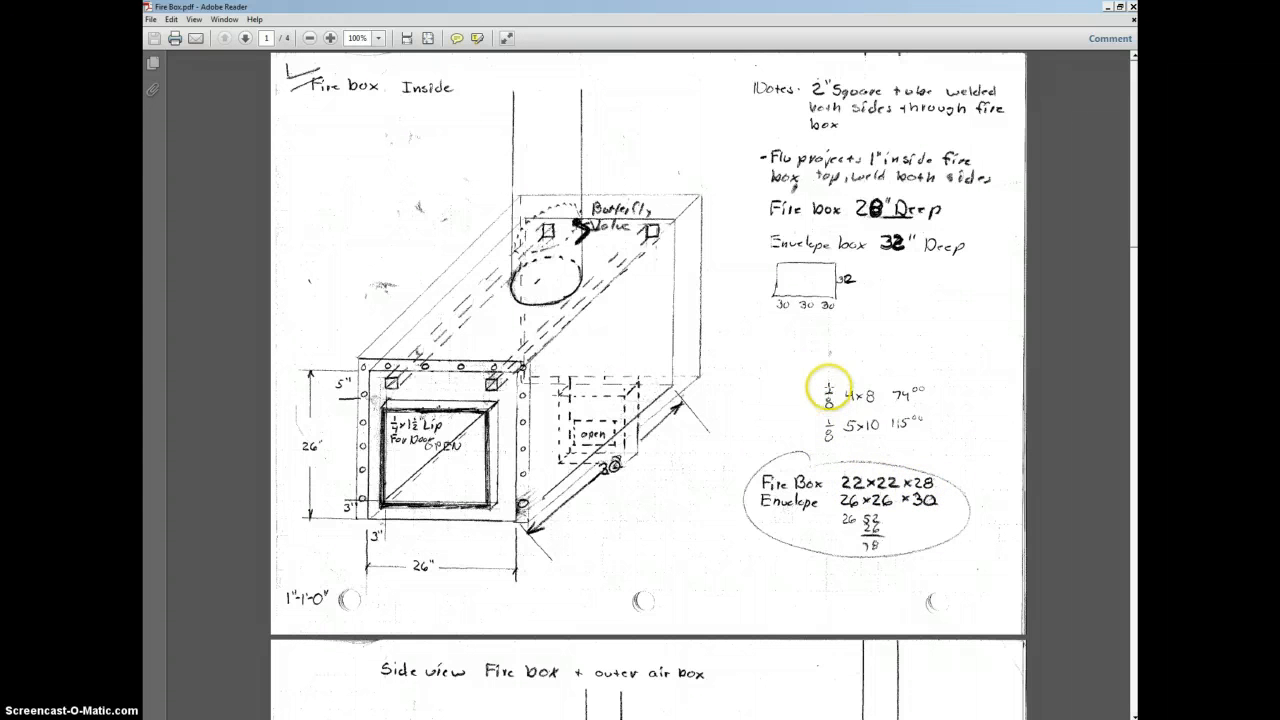
- Switch to Autodesk Inventor and create a new part
{"action": "left_click", "coordinate": [1107, 7]}
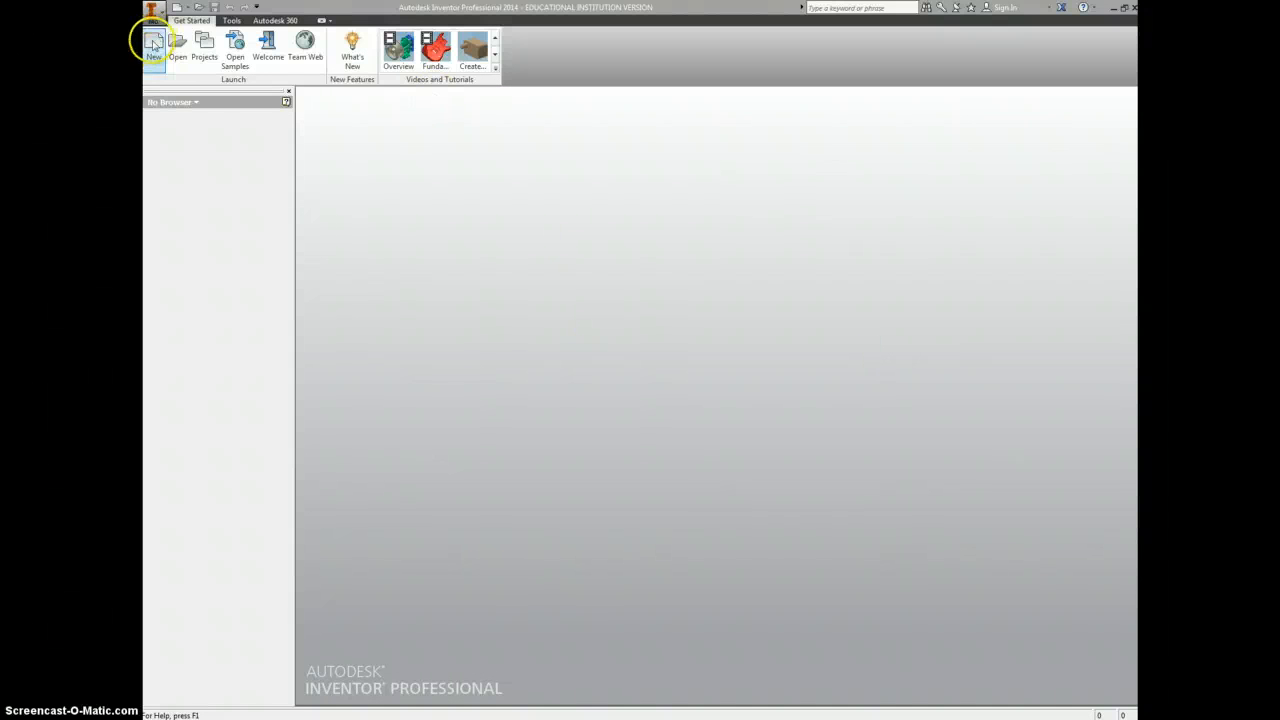
{"action": "left_click", "coordinate": [187, 10]}
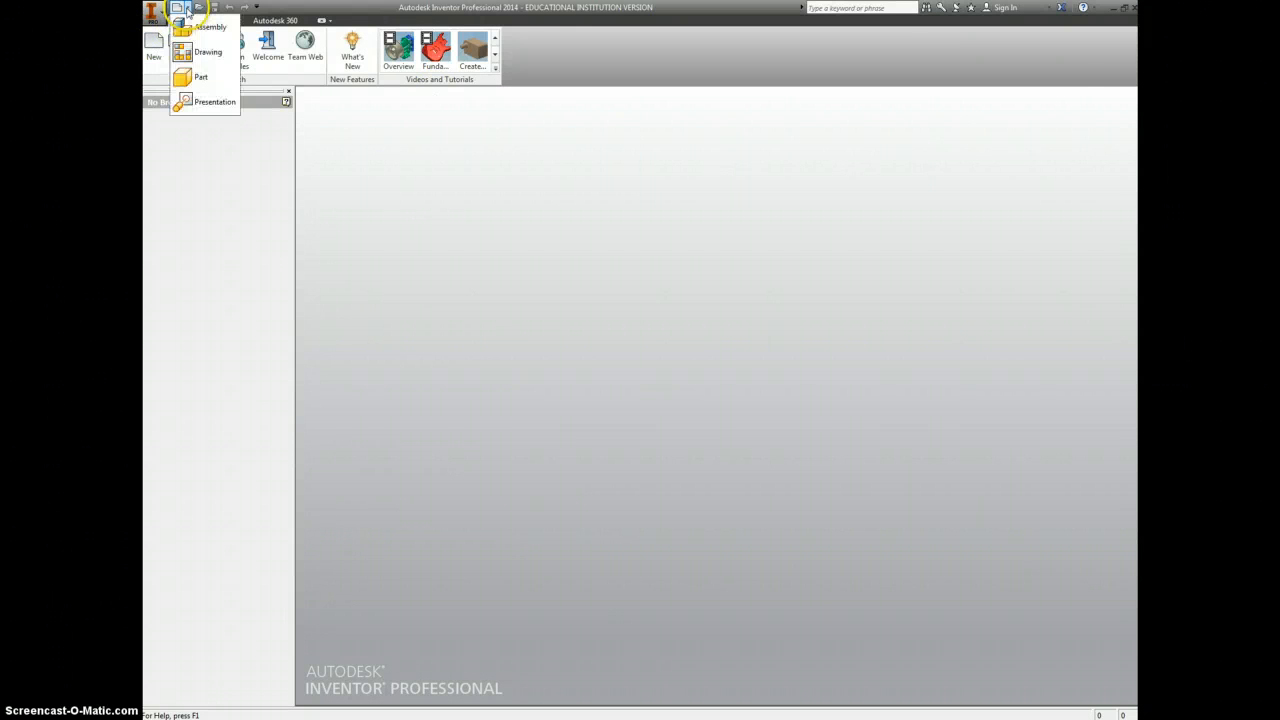
{"action": "left_click", "coordinate": [197, 90]}
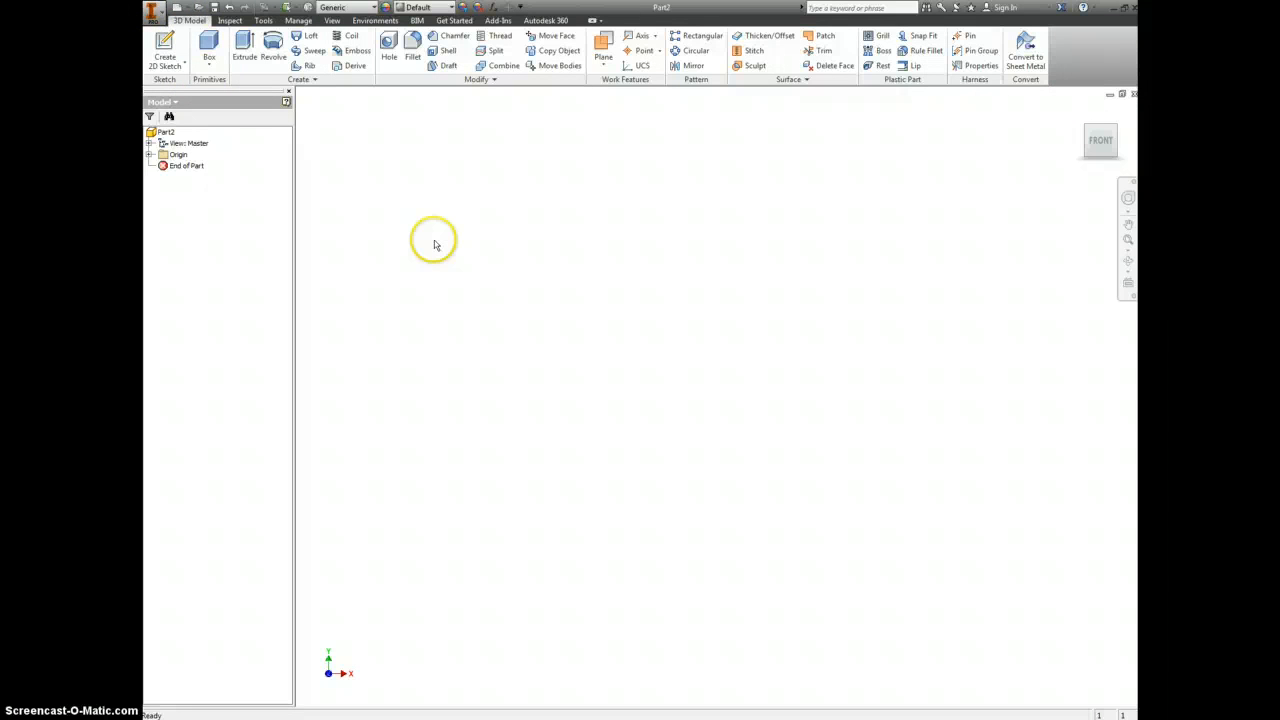
- Sketch a 22 by 22 in rectangle on the front plane, with its lower corner at the origin
{"action": "left_click", "coordinate": [162, 48]}
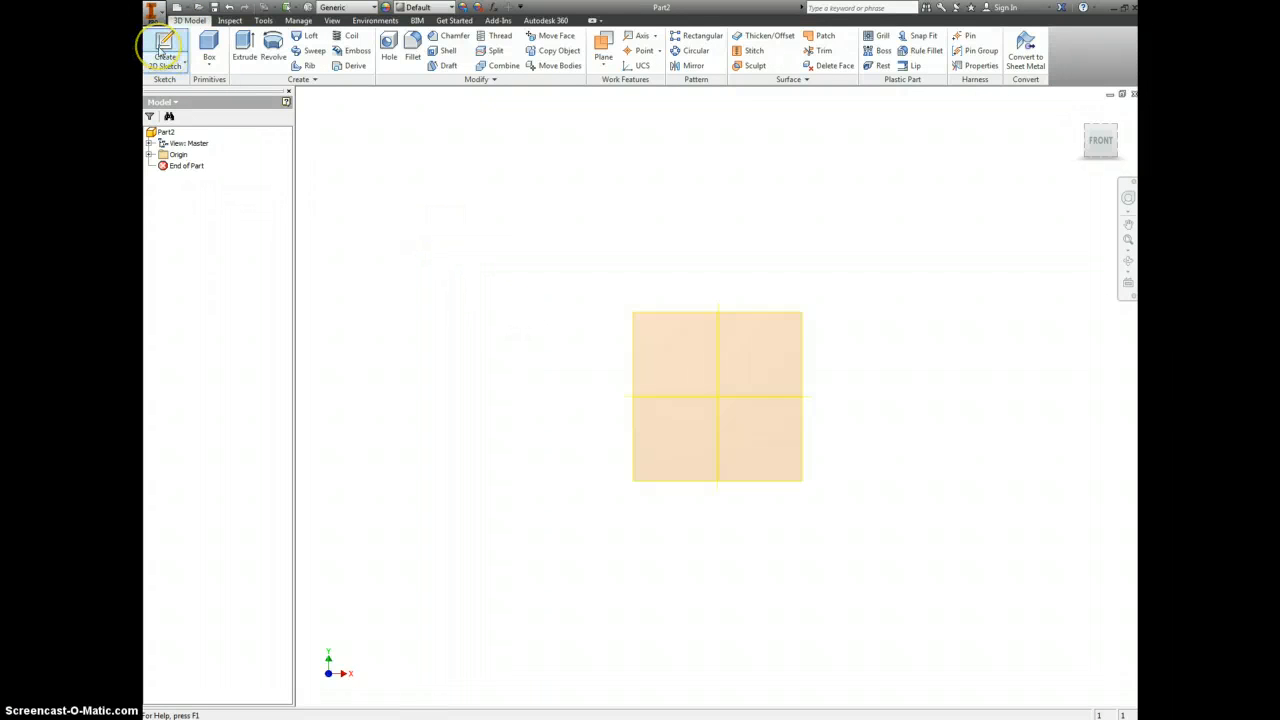
{"action": "left_click", "coordinate": [735, 332]}
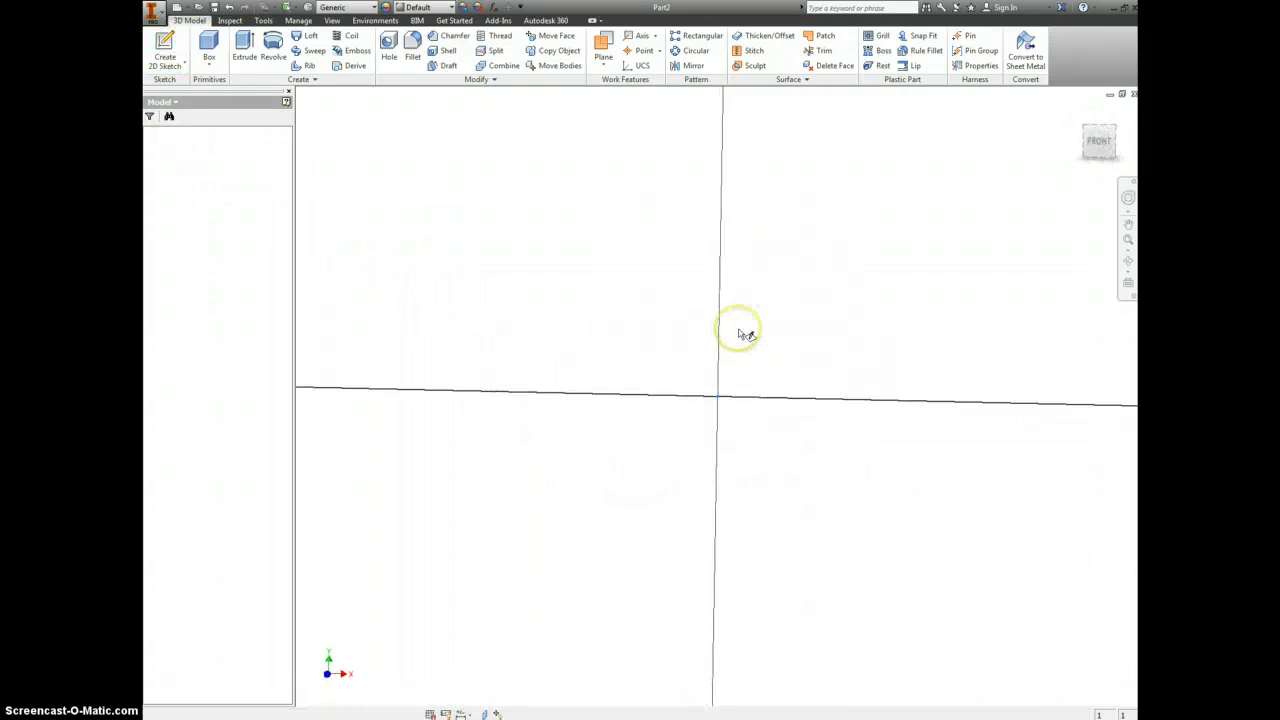
{"action": "right_click", "coordinate": [652, 381]}
{"action": "left_click", "coordinate": [694, 357]}
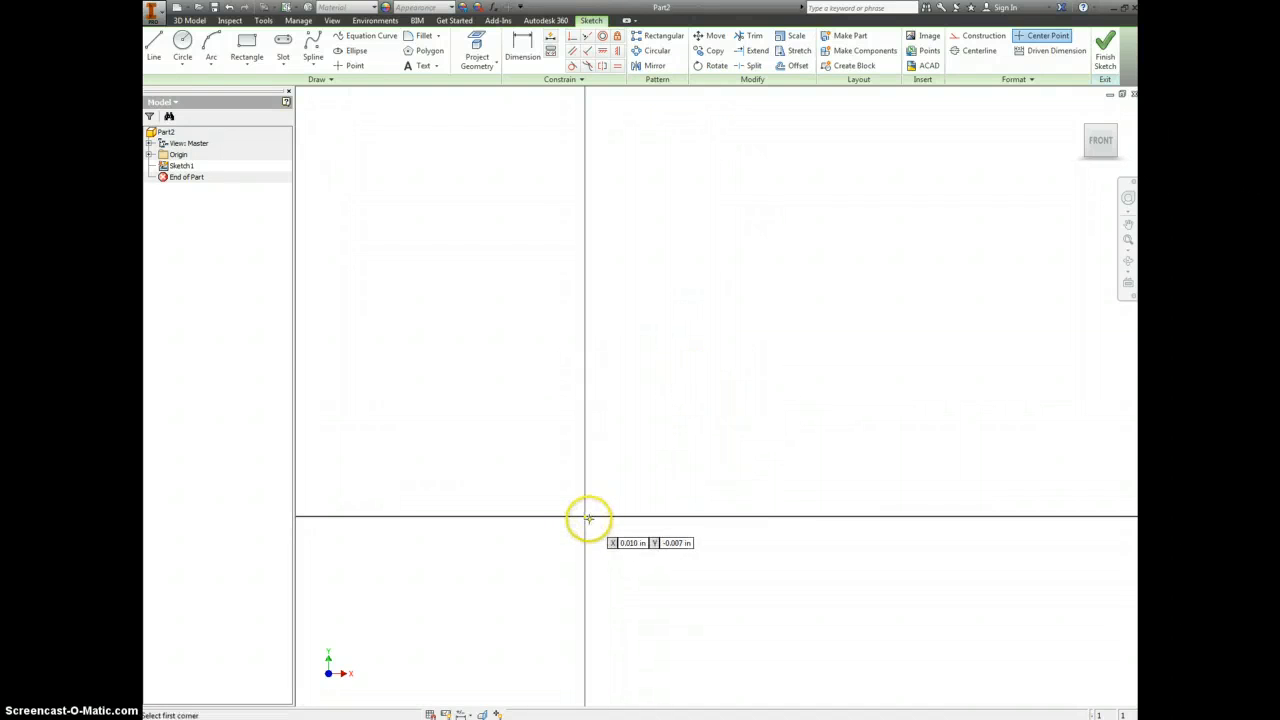
{"action": "left_click", "coordinate": [586, 517]}
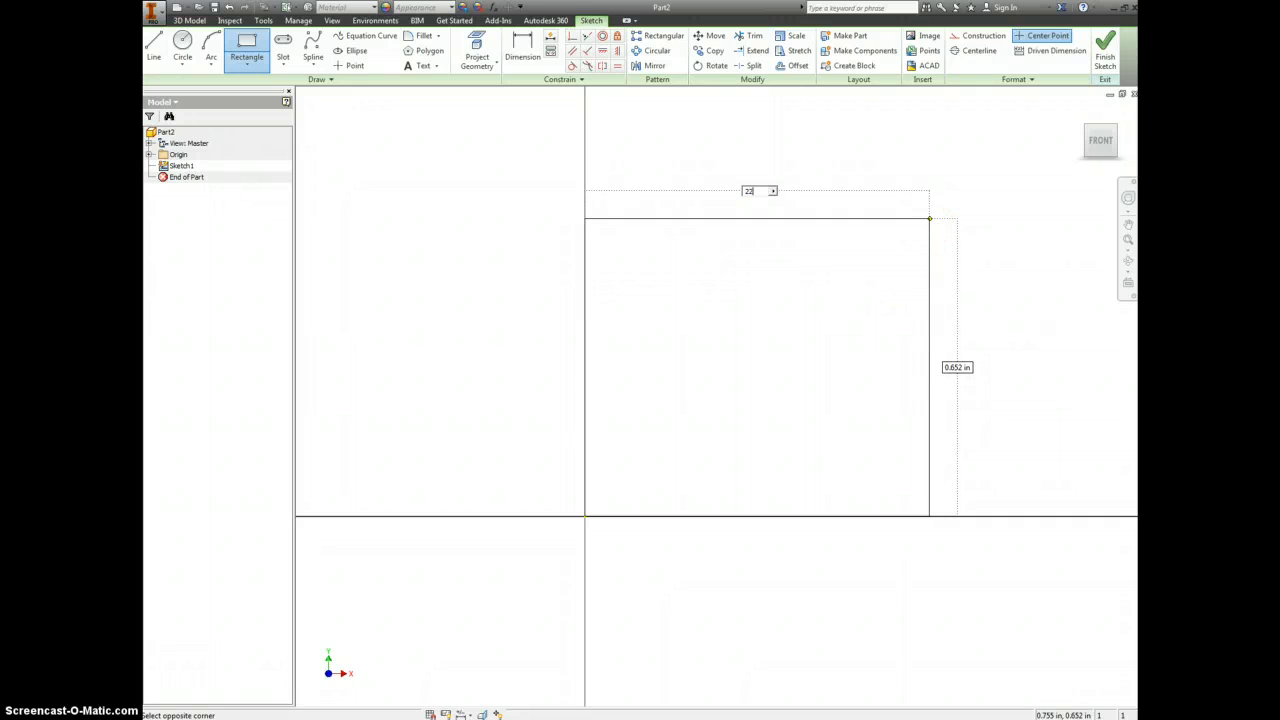
{"action": "key", "text": "Tab"}
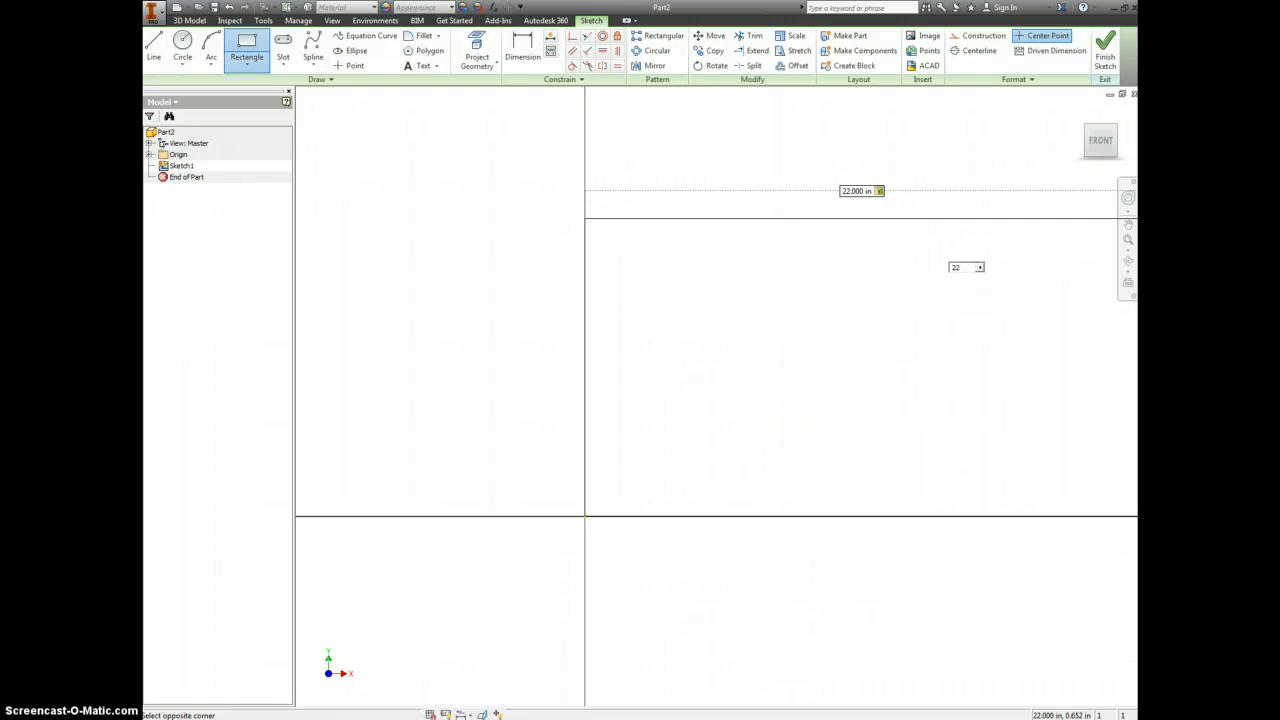
{"action": "key", "text": "Return"}
- Offset the 22 in square inward by about 0.82 in
{"action": "scroll", "coordinate": [903, 223], "scroll_direction": "up", "scroll_amount": 2}
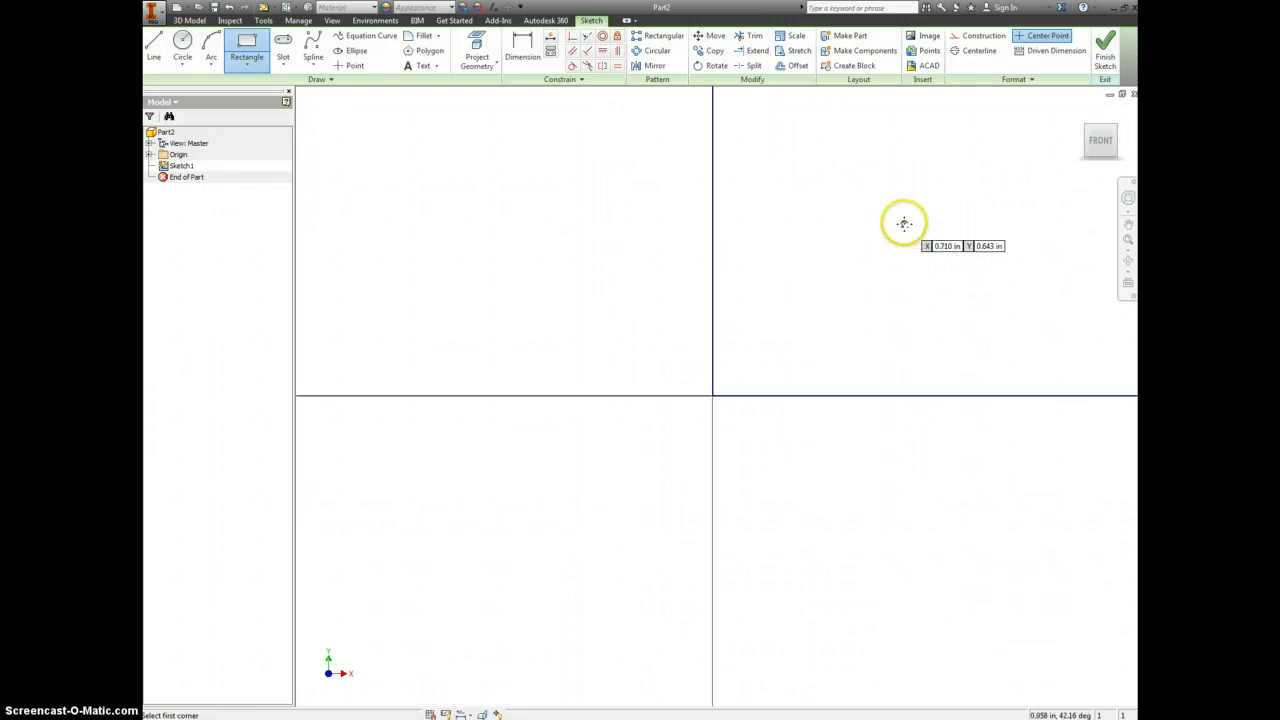
{"action": "scroll", "coordinate": [904, 223], "scroll_direction": "down", "scroll_amount": 3}
{"action": "scroll", "coordinate": [904, 228], "scroll_direction": "up", "scroll_amount": 3}
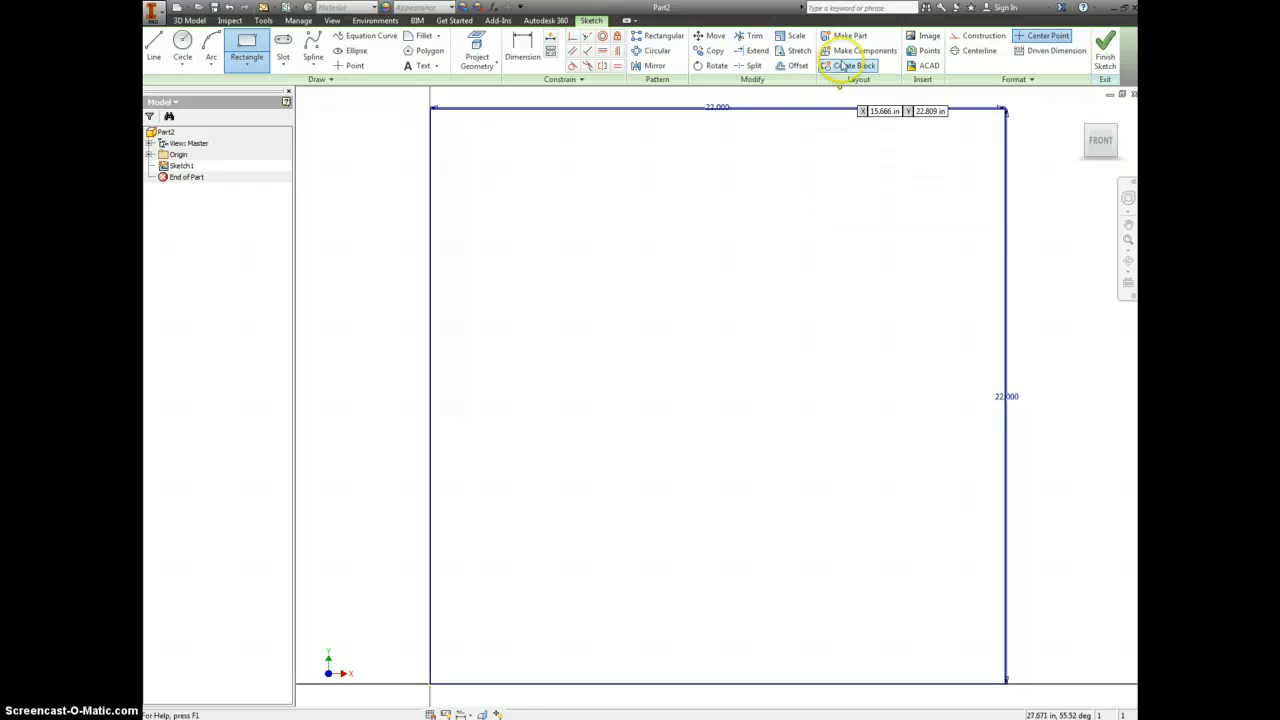
{"action": "left_click", "coordinate": [776, 66]}
{"action": "left_click", "coordinate": [643, 110]}
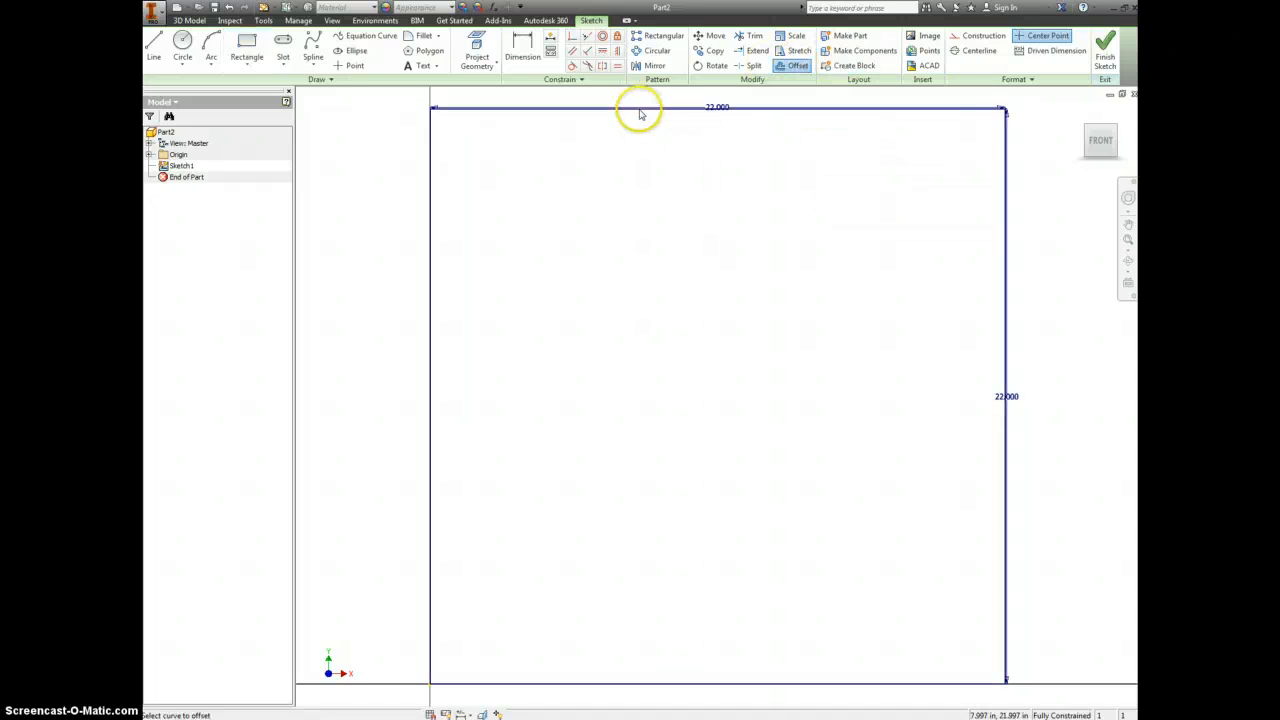
{"action": "left_click", "coordinate": [640, 130]}
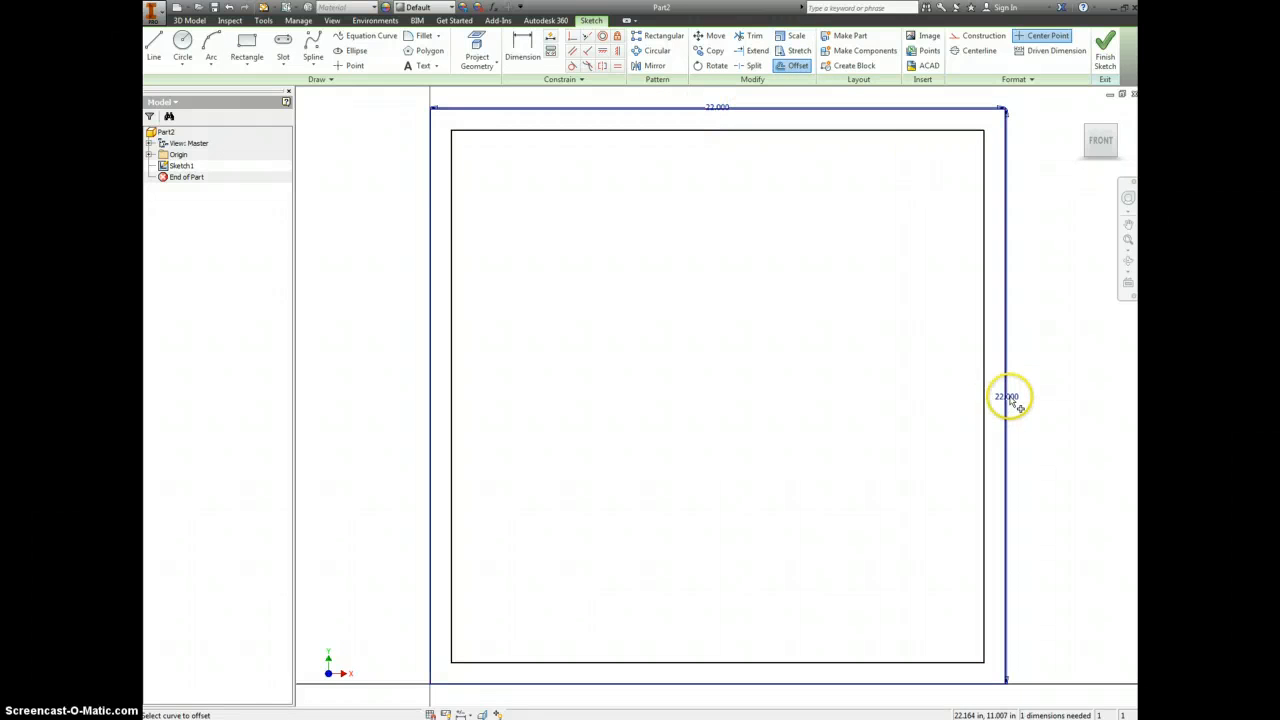
- Dimension the gap between the outer and inner squares' vertical edges and set it to 0.125 in
{"action": "key", "text": "d"}
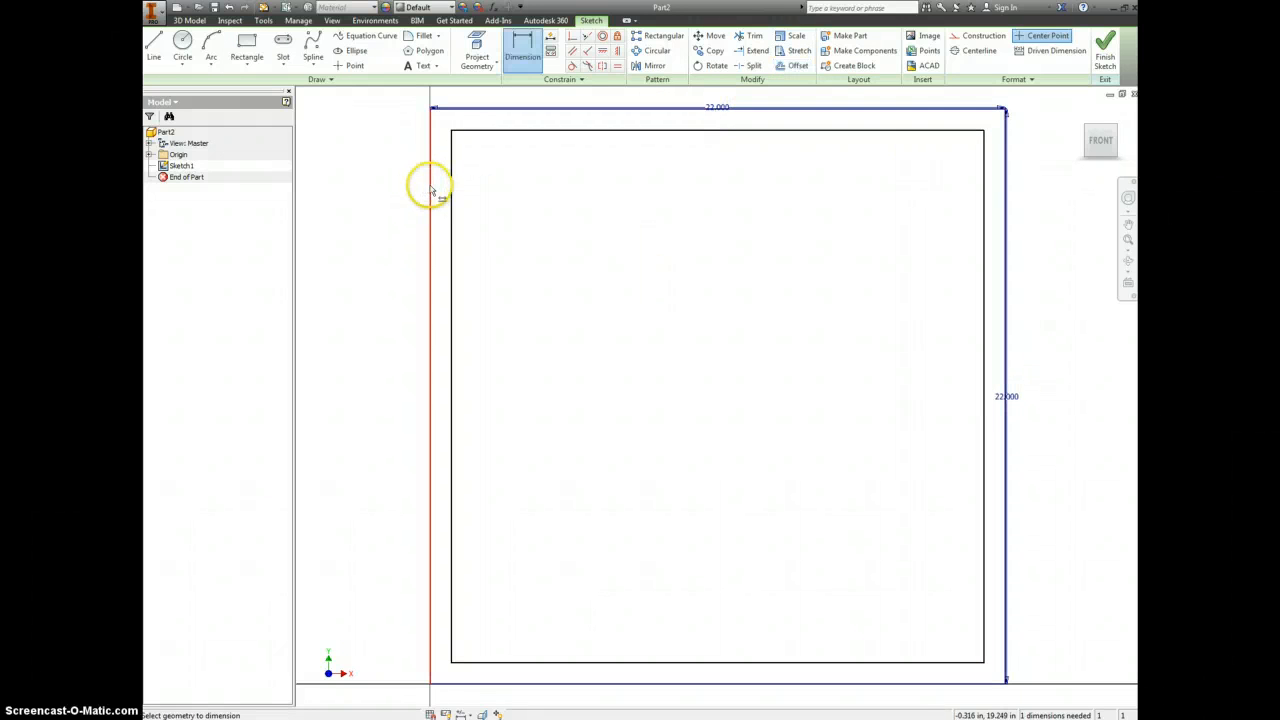
{"action": "left_click", "coordinate": [432, 190]}
{"action": "left_click", "coordinate": [451, 191]}
{"action": "left_click", "coordinate": [445, 192]}
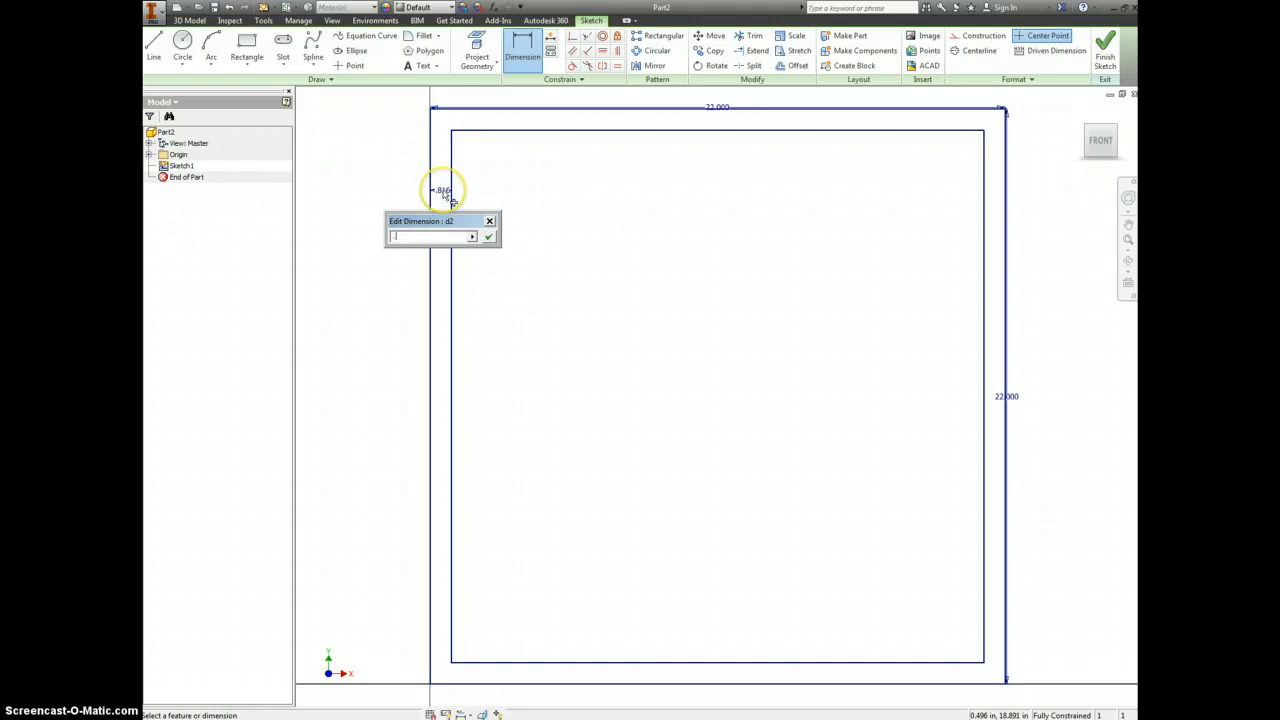
{"action": "key", "text": "Return"}
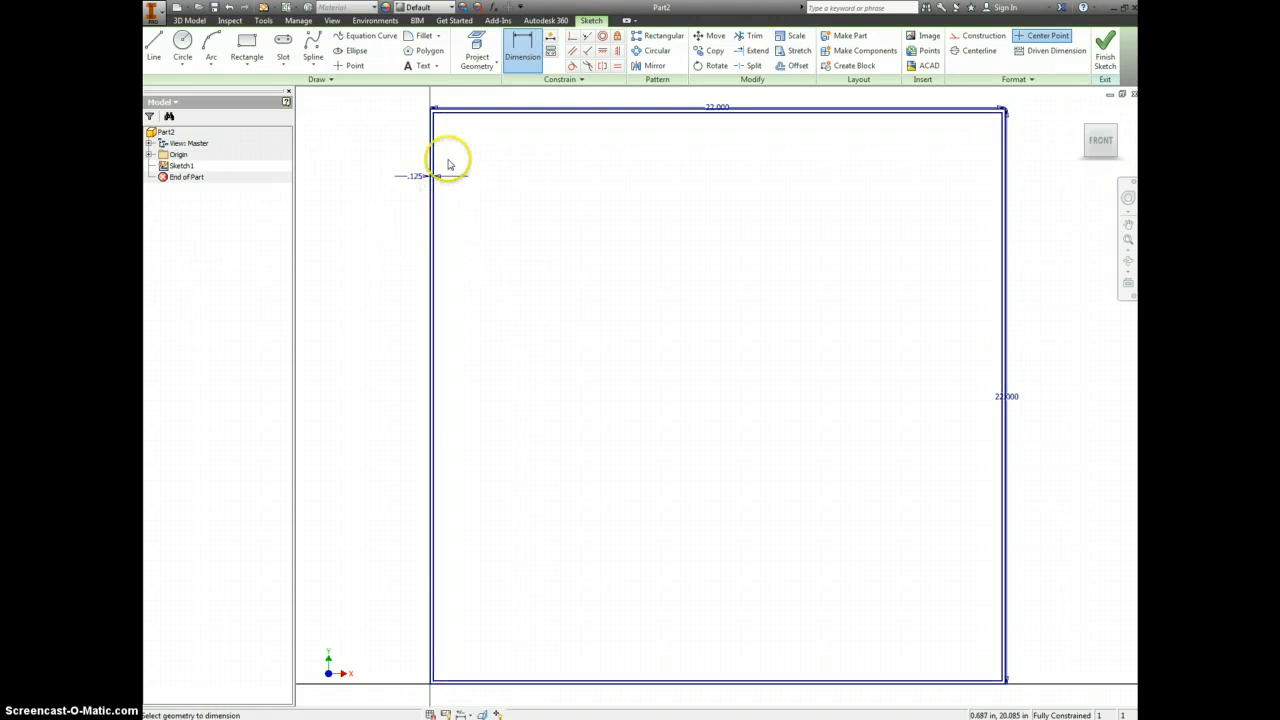
- Extrude the thin wall profile between the two squares 28 in and show the part in the home view
{"action": "key", "text": "e"}
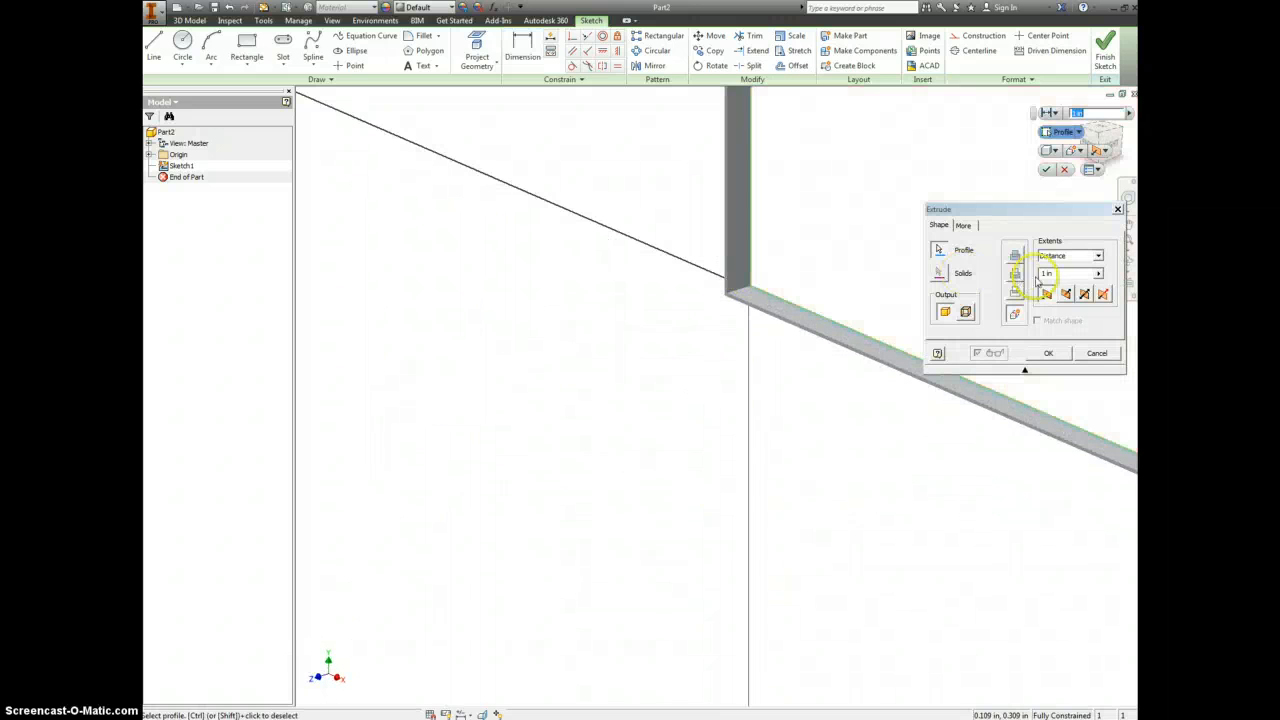
{"action": "left_click", "coordinate": [1058, 274]}
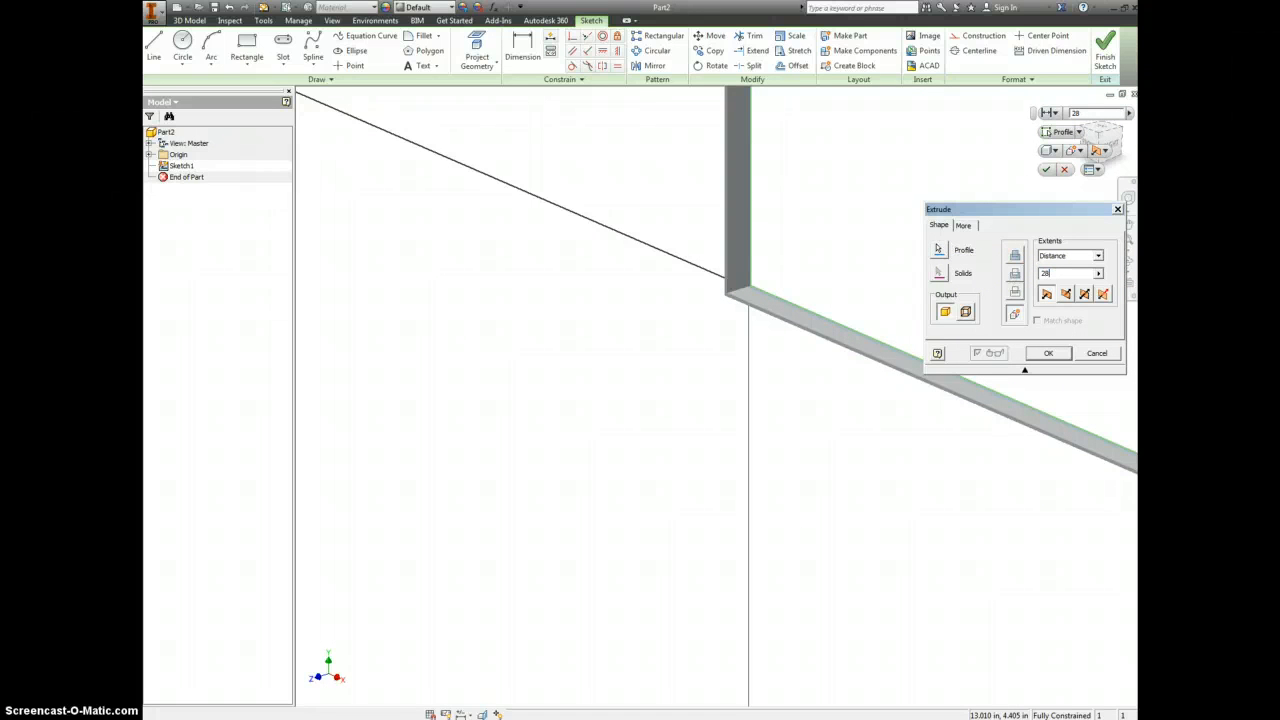
{"action": "type", "text": "28"}
{"action": "key", "text": "Return"}
{"action": "key", "text": "F6"}
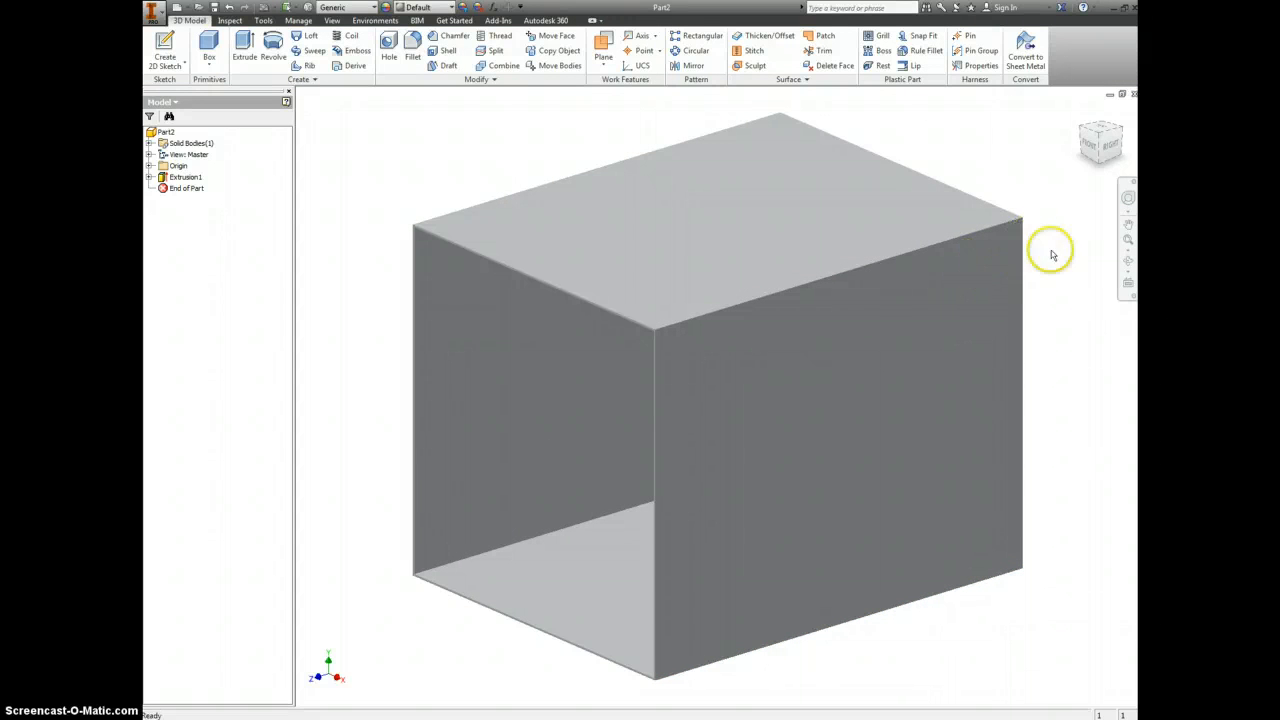
- Create a sketch on the thin rim face at the back of the box and finish it with its projected edges
{"action": "scroll", "coordinate": [575, 300], "scroll_direction": "down", "scroll_amount": 5}
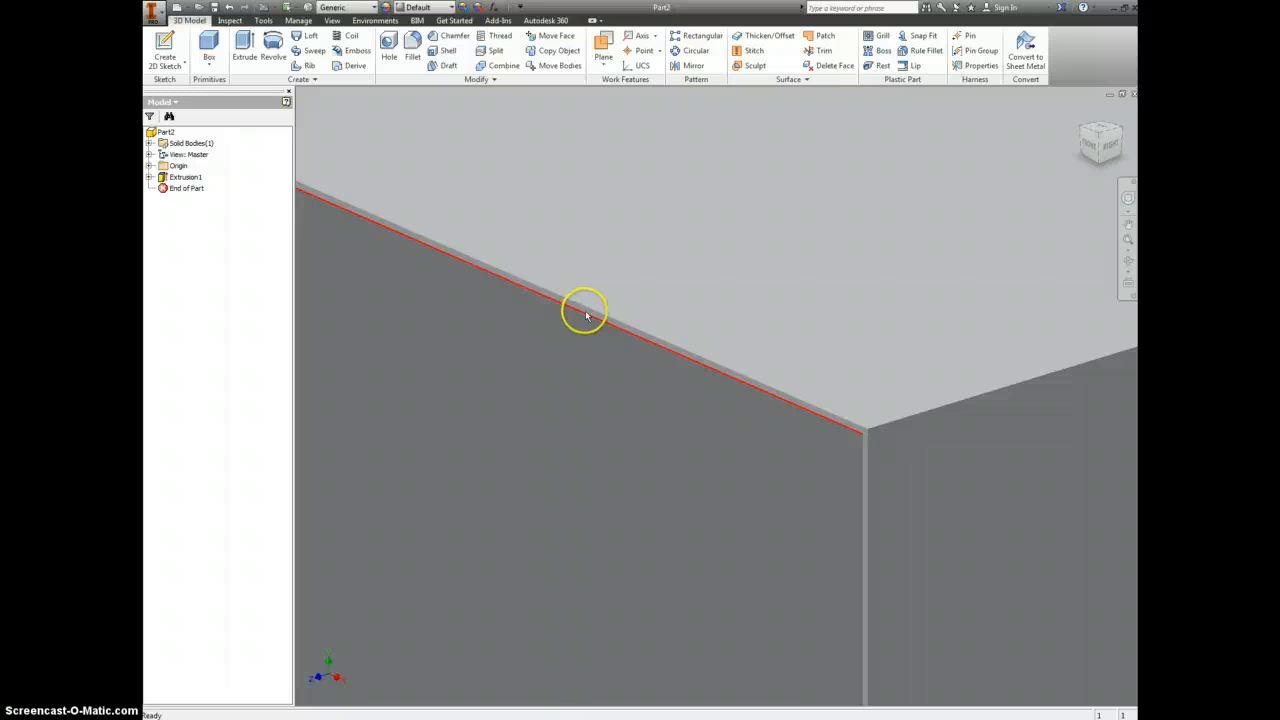
{"action": "scroll", "coordinate": [605, 315], "scroll_direction": "up", "scroll_amount": 5}
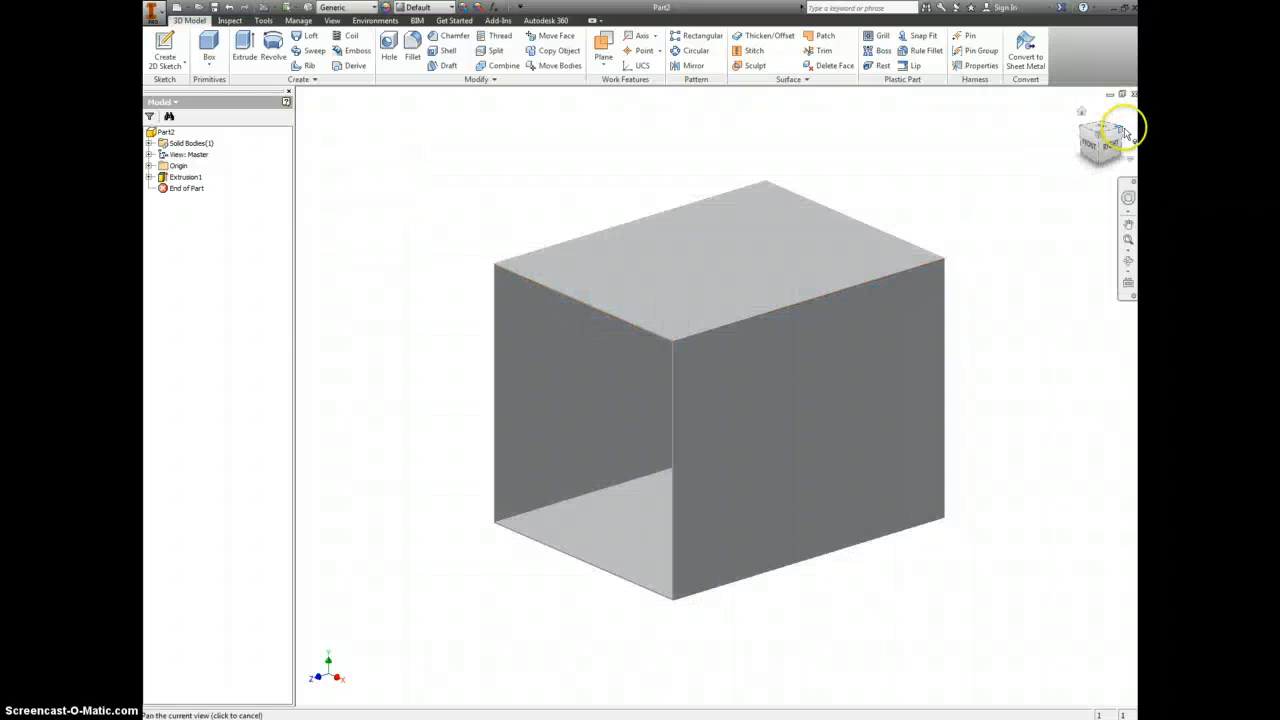
{"action": "left_click", "coordinate": [1105, 161]}
{"action": "scroll", "coordinate": [771, 391], "scroll_direction": "down", "scroll_amount": 5}
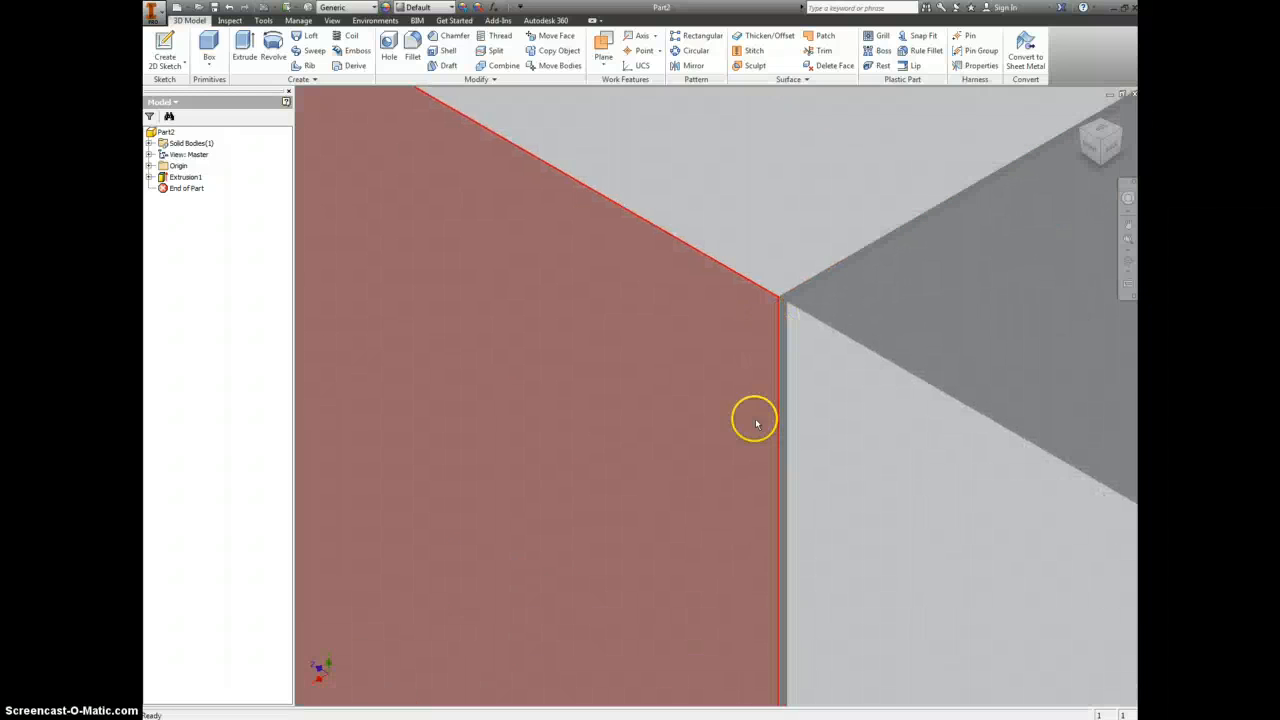
{"action": "right_click", "coordinate": [784, 375]}
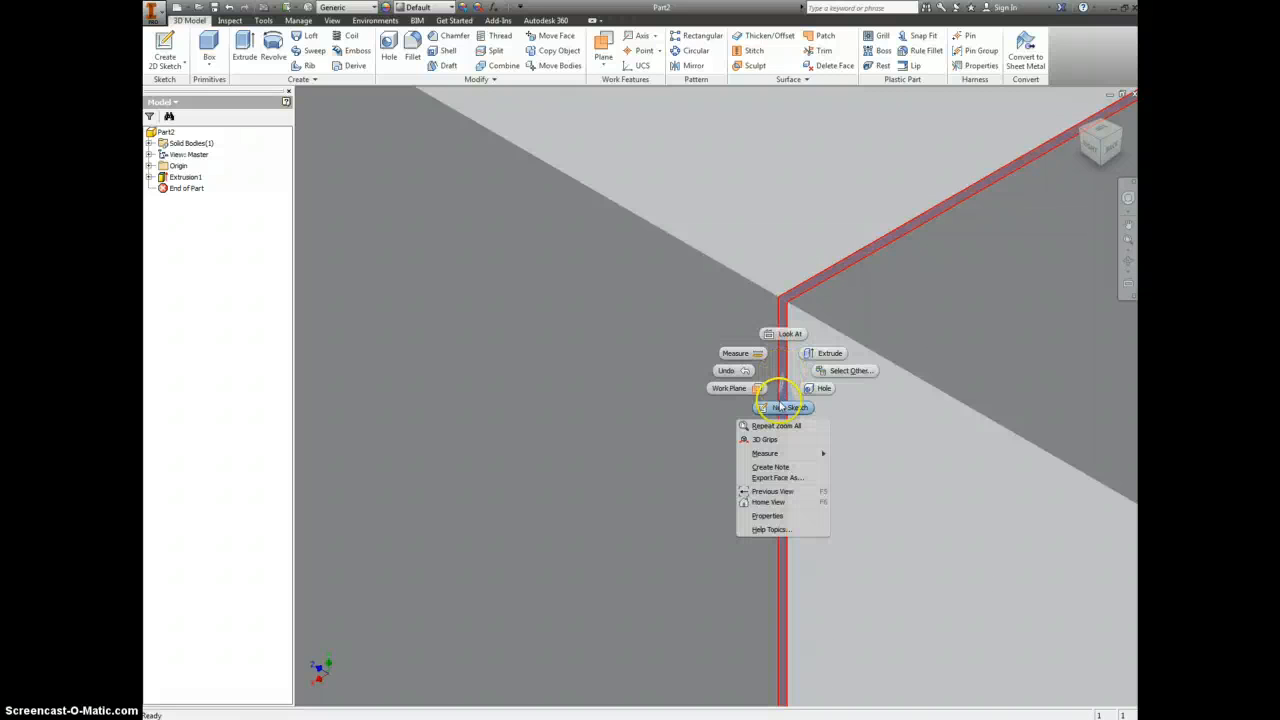
{"action": "left_click", "coordinate": [780, 410]}
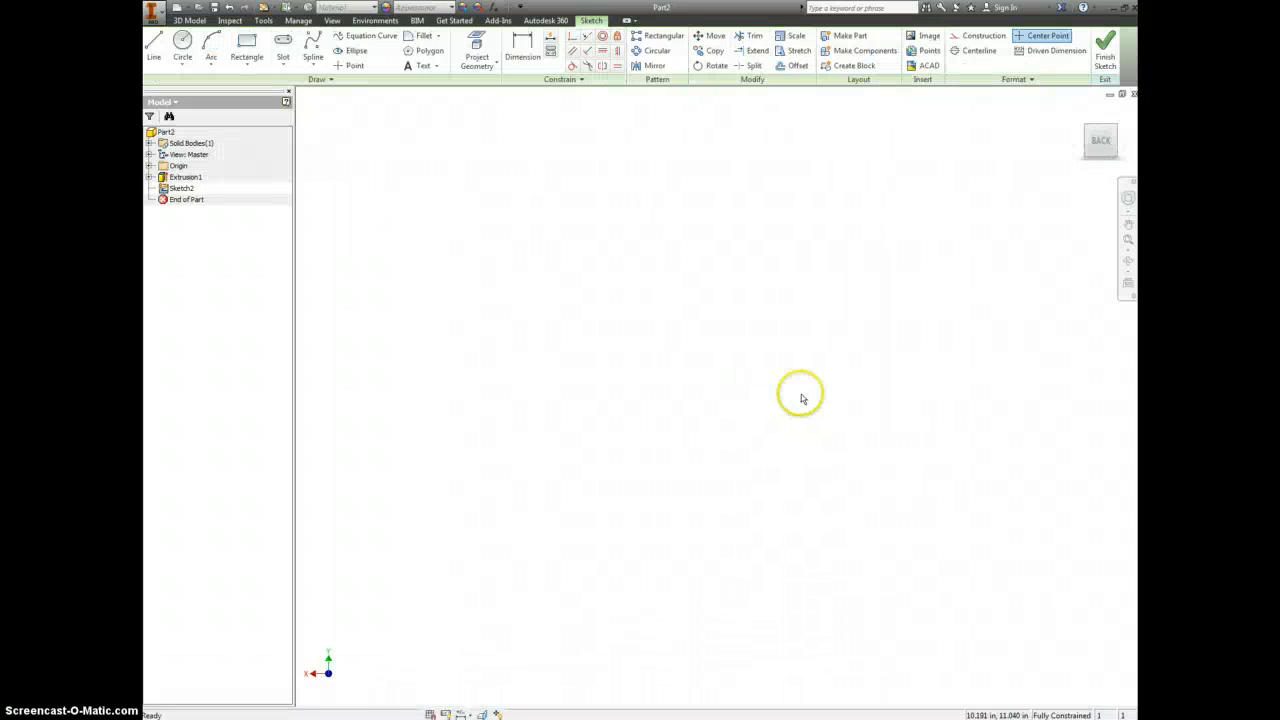
{"action": "left_click", "coordinate": [1108, 57]}
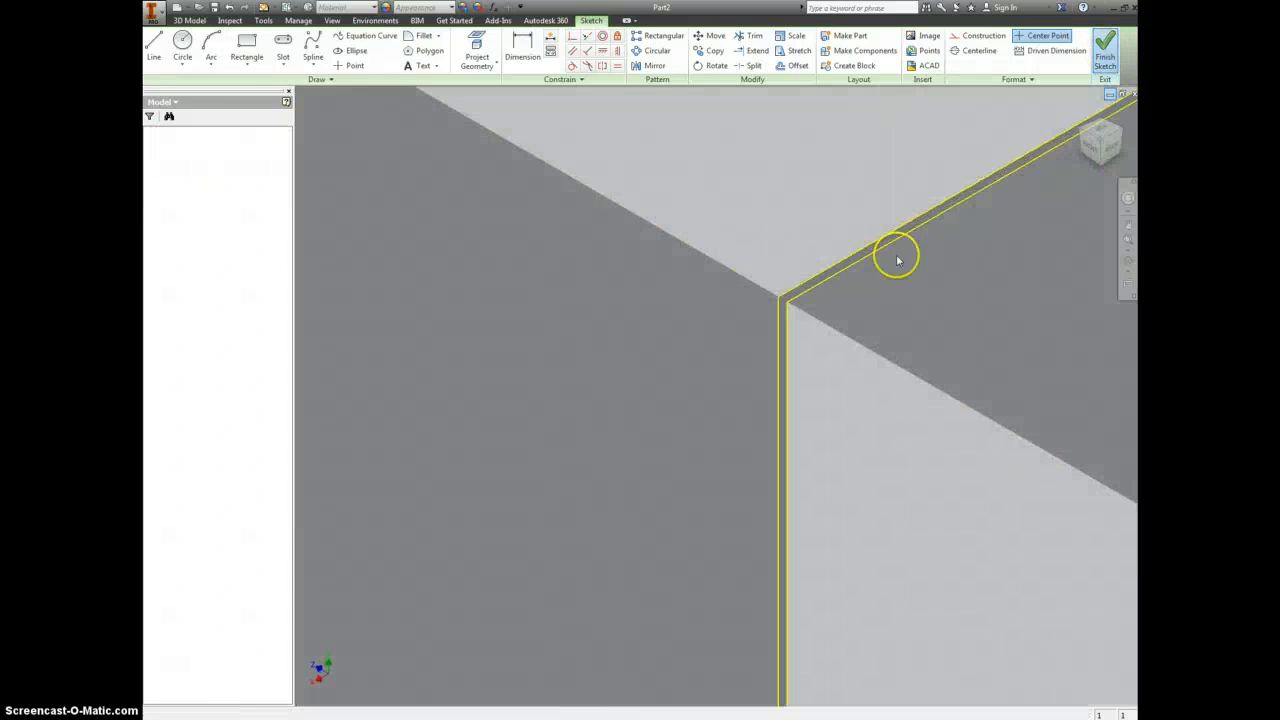
- Extrude the profile closing the box's back end 0.125 in inward as a solid back wall
{"action": "key", "text": "e"}
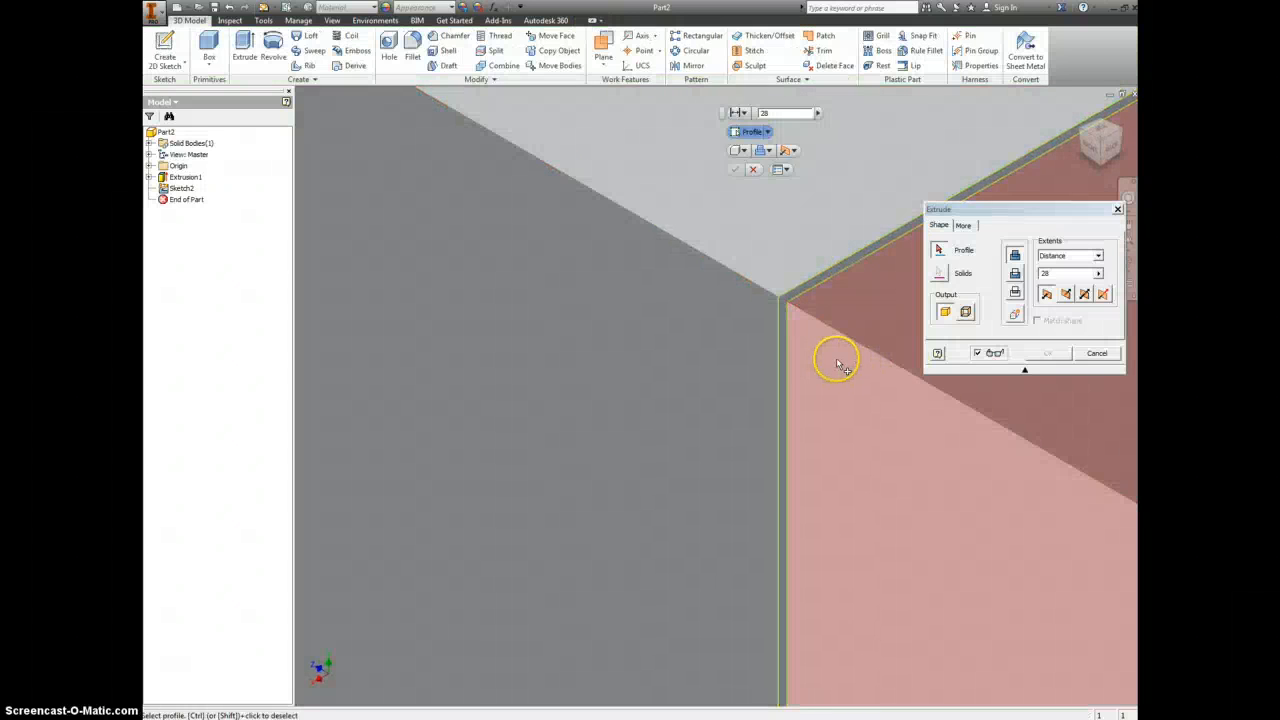
{"action": "scroll", "coordinate": [848, 340], "scroll_direction": "down", "scroll_amount": 5}
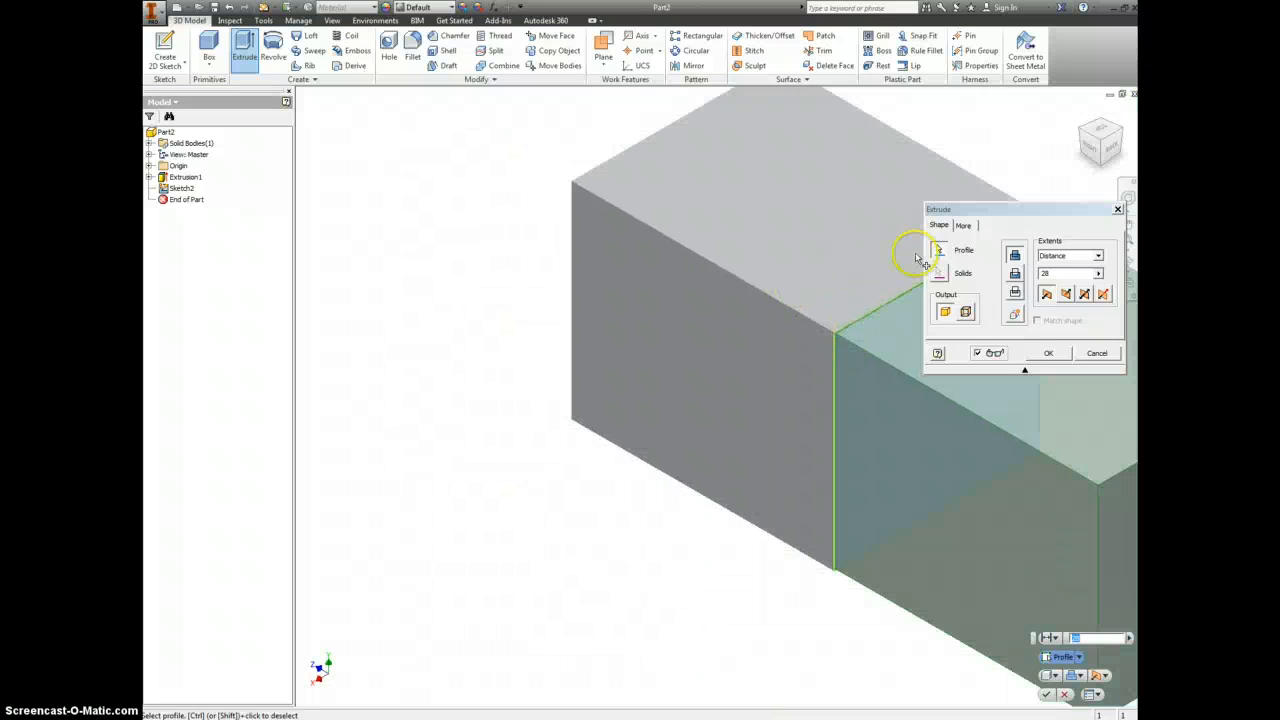
{"action": "left_click", "coordinate": [1073, 274]}
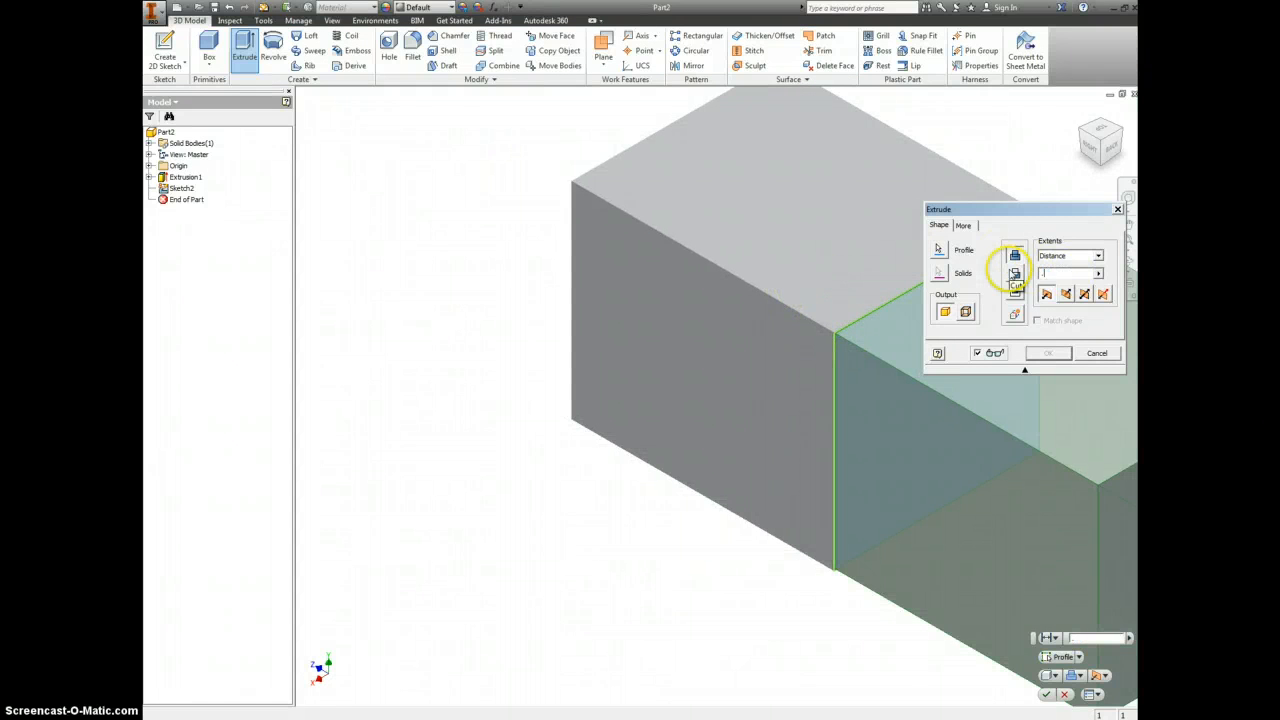
{"action": "left_click", "coordinate": [1015, 274]}
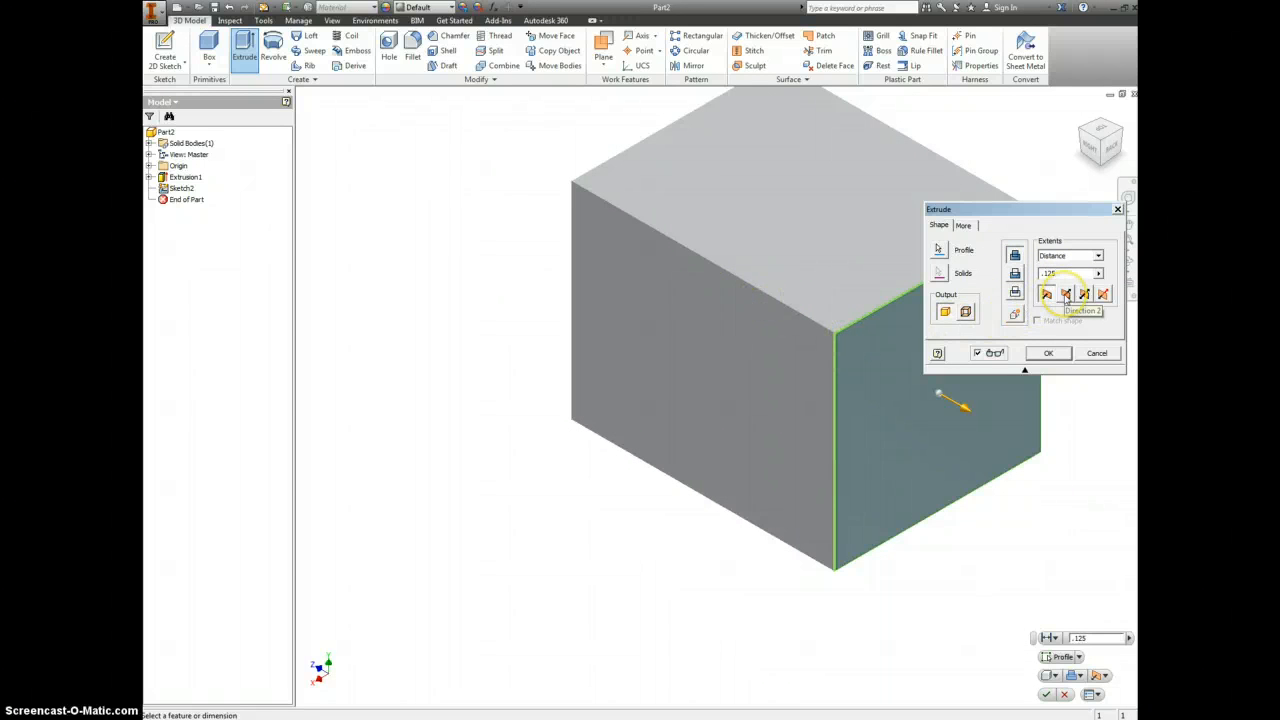
{"action": "left_click", "coordinate": [1047, 293]}
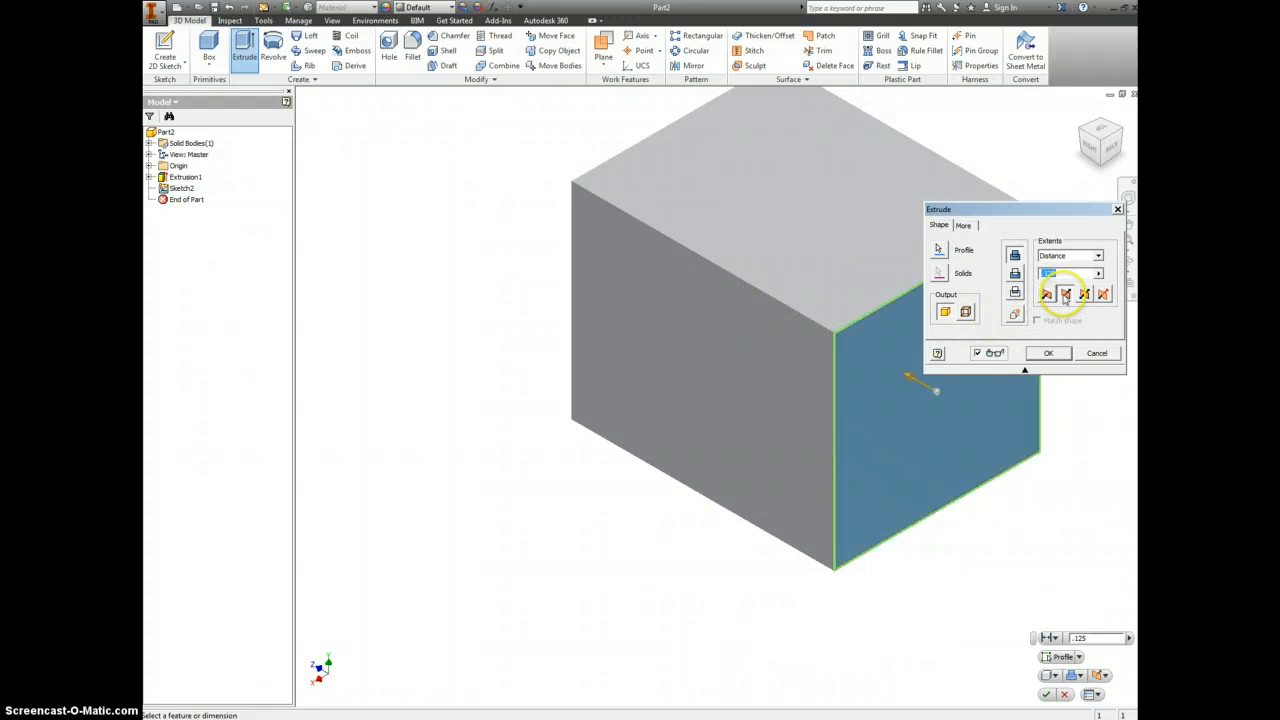
{"action": "left_click", "coordinate": [1049, 353]}
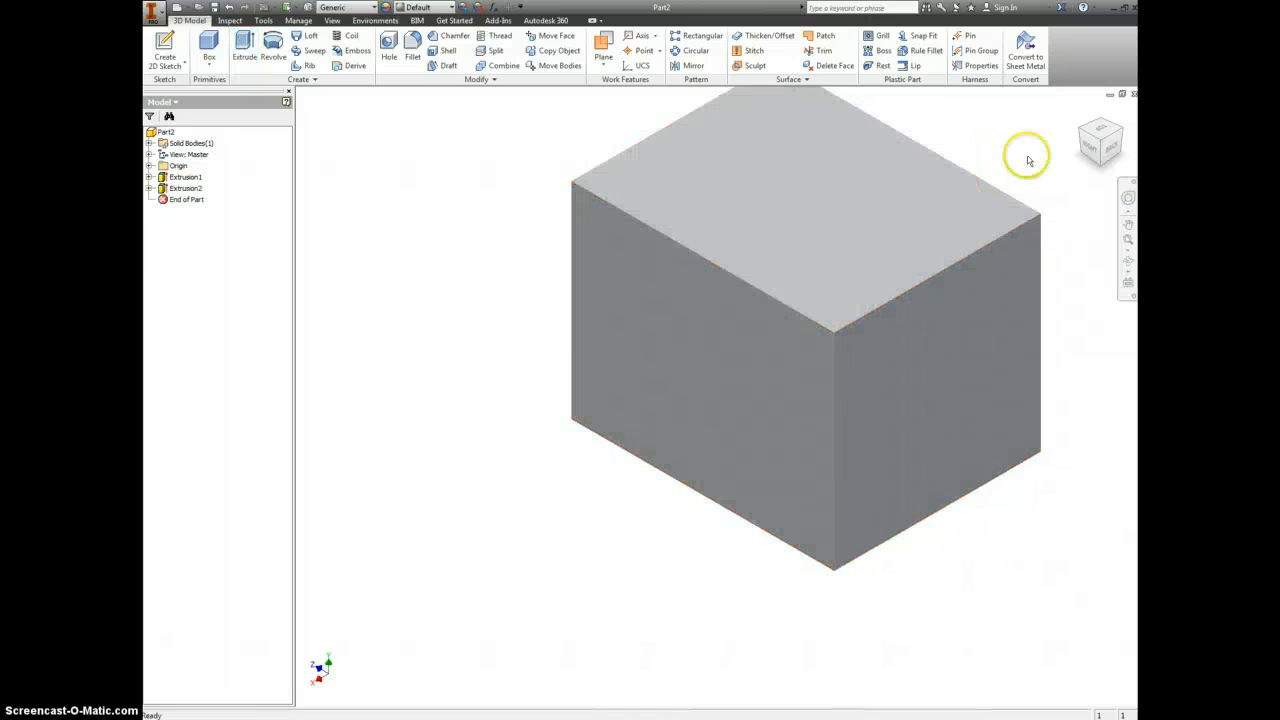
- Create a sketch on the thin rim face at the box's open front and finish it with its projected edges
{"action": "left_click", "coordinate": [1080, 115]}
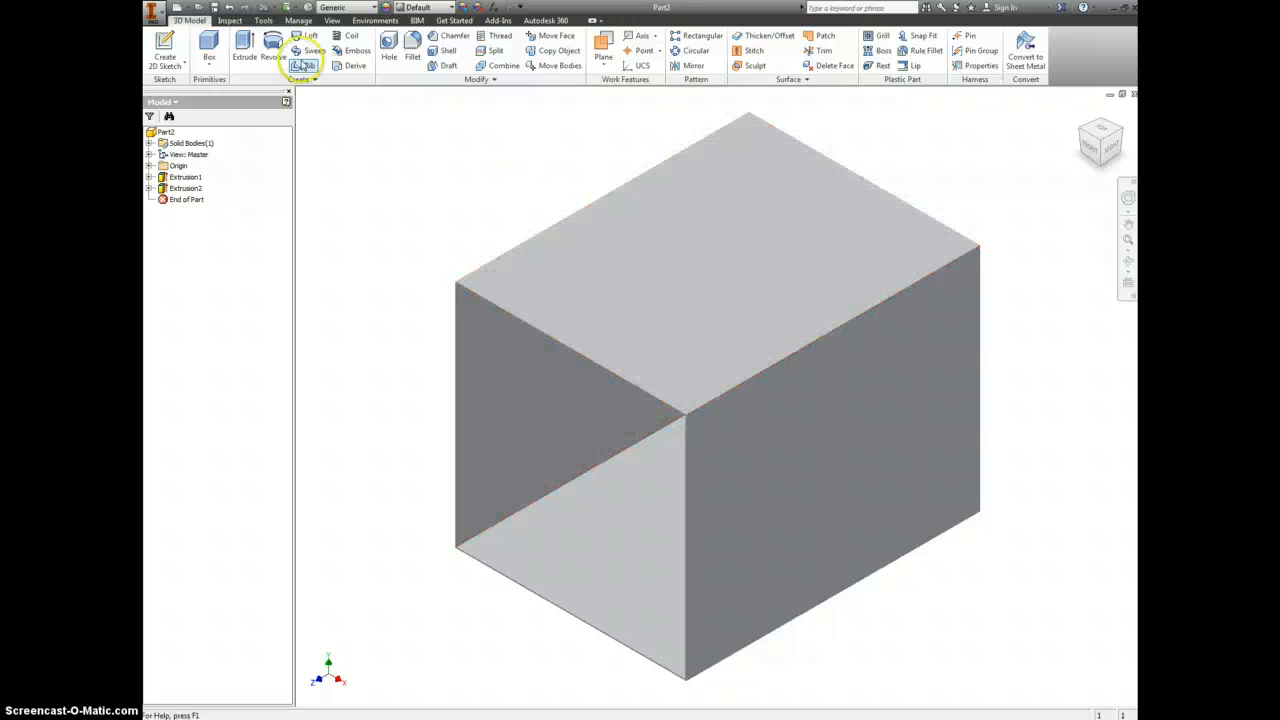
{"action": "scroll", "coordinate": [457, 300], "scroll_direction": "down", "scroll_amount": 6}
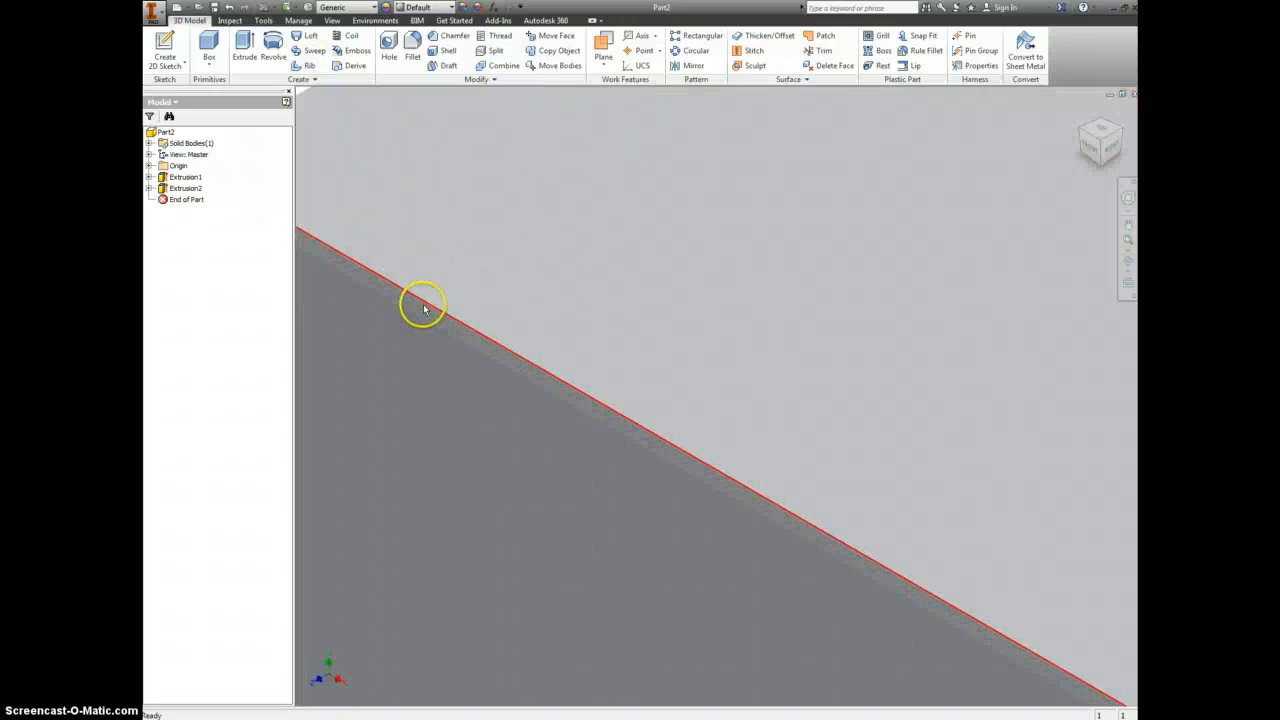
{"action": "right_click", "coordinate": [425, 316]}
{"action": "left_click", "coordinate": [427, 360]}
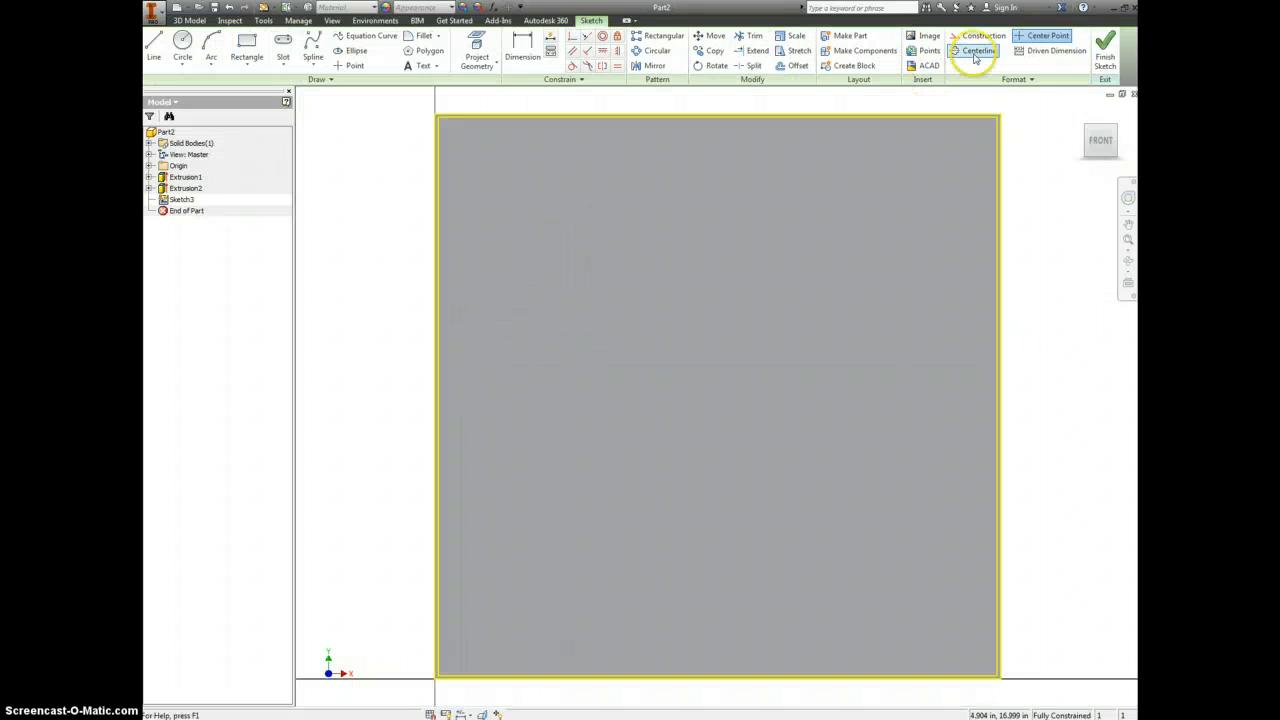
{"action": "left_click", "coordinate": [1098, 55]}
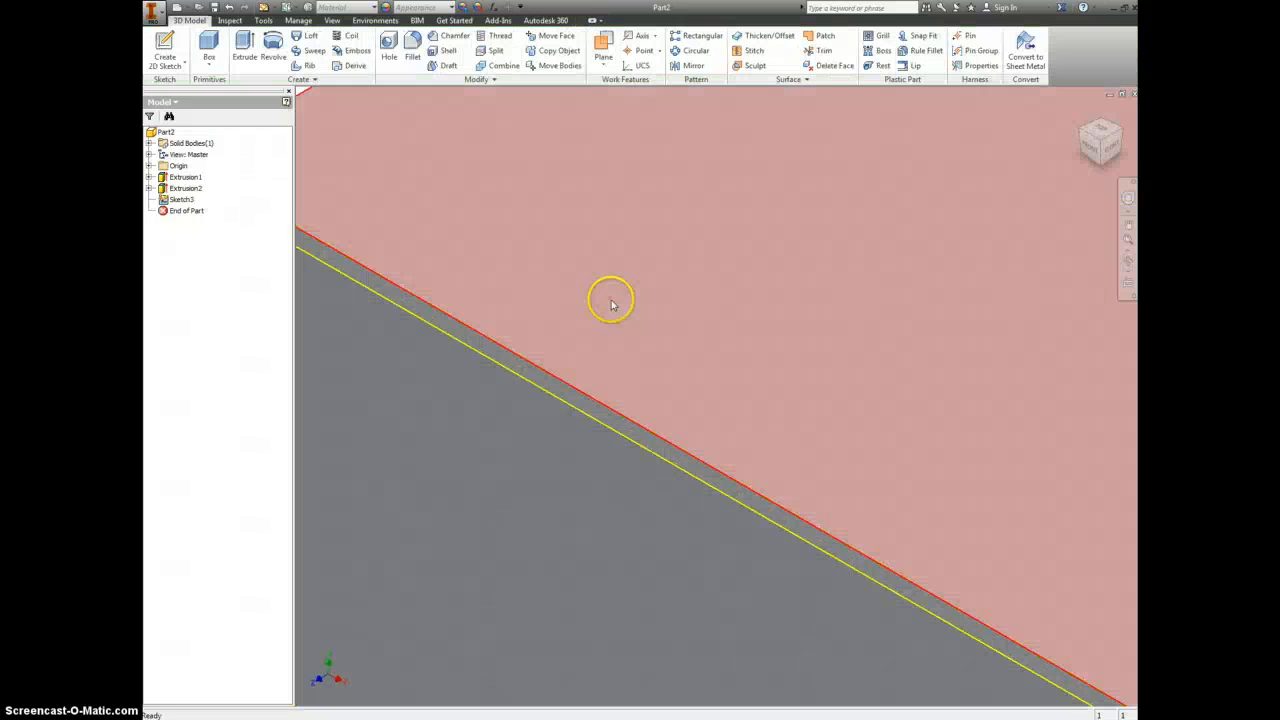
- Extrude the inner square of the front rim sketch 0.125 in inward to close the front, and fit the box in the home view
{"action": "key", "text": "e"}
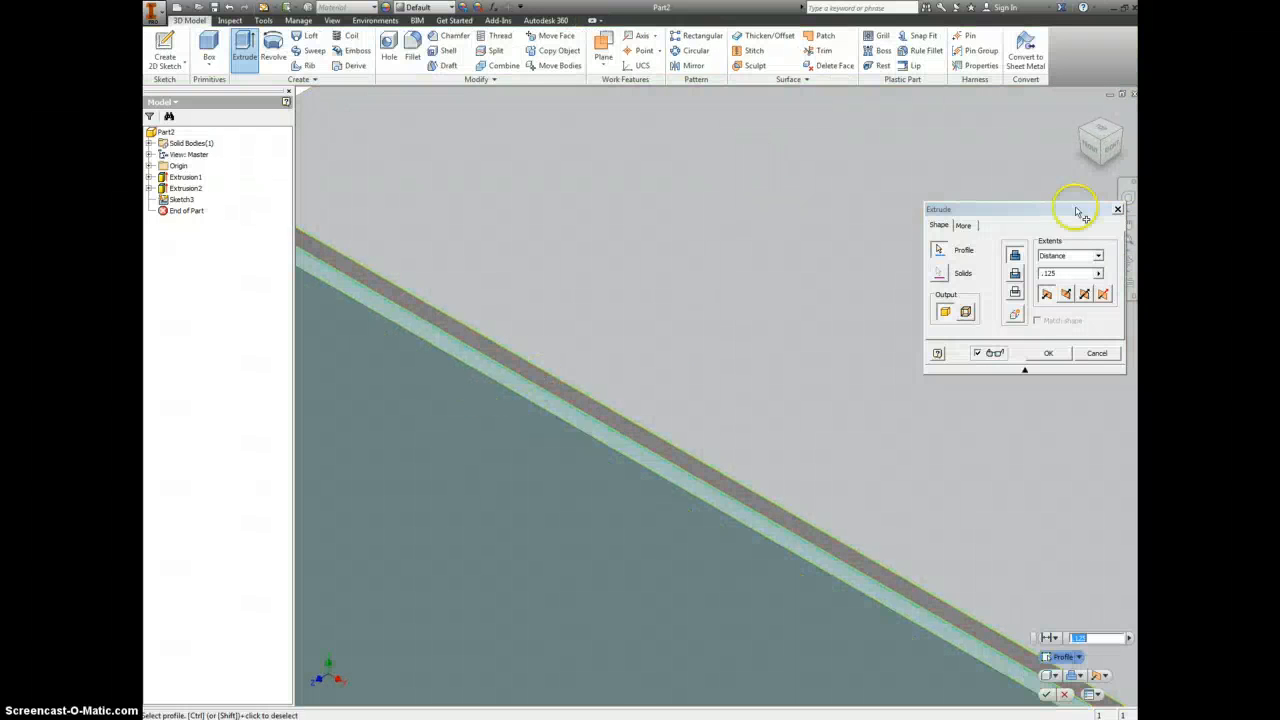
{"action": "left_click", "coordinate": [1066, 294]}
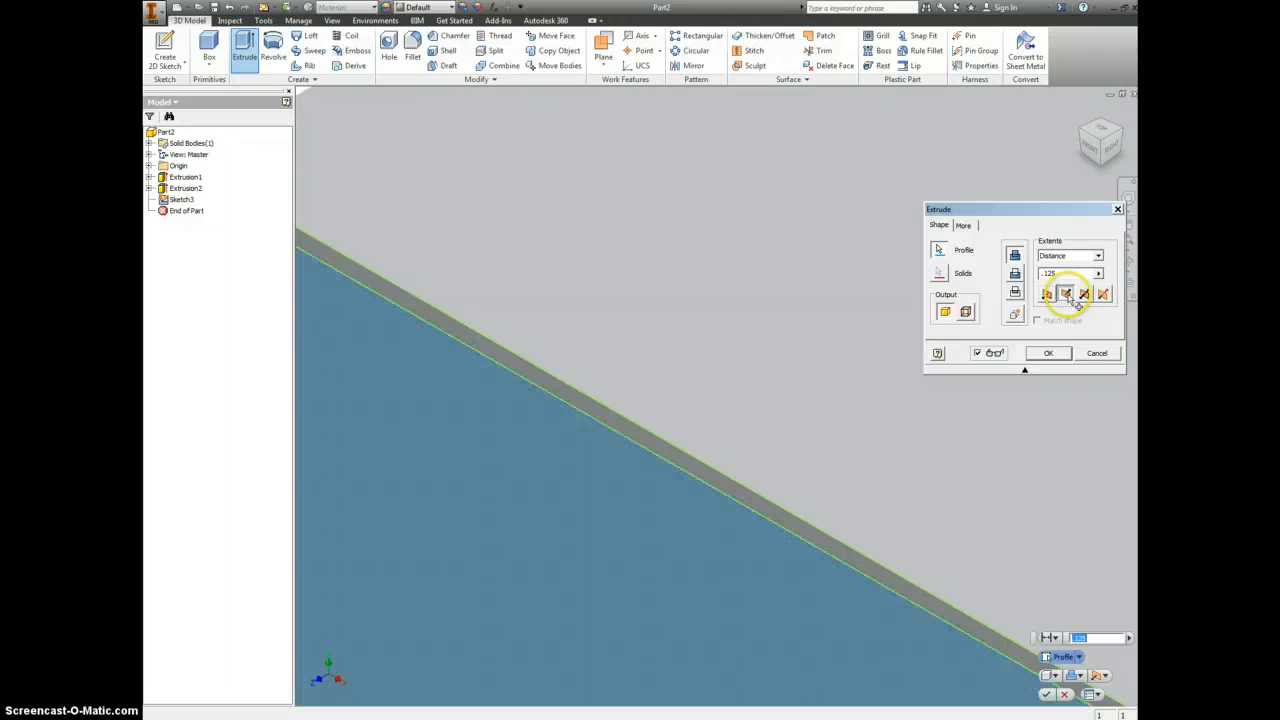
{"action": "left_click", "coordinate": [1050, 354]}
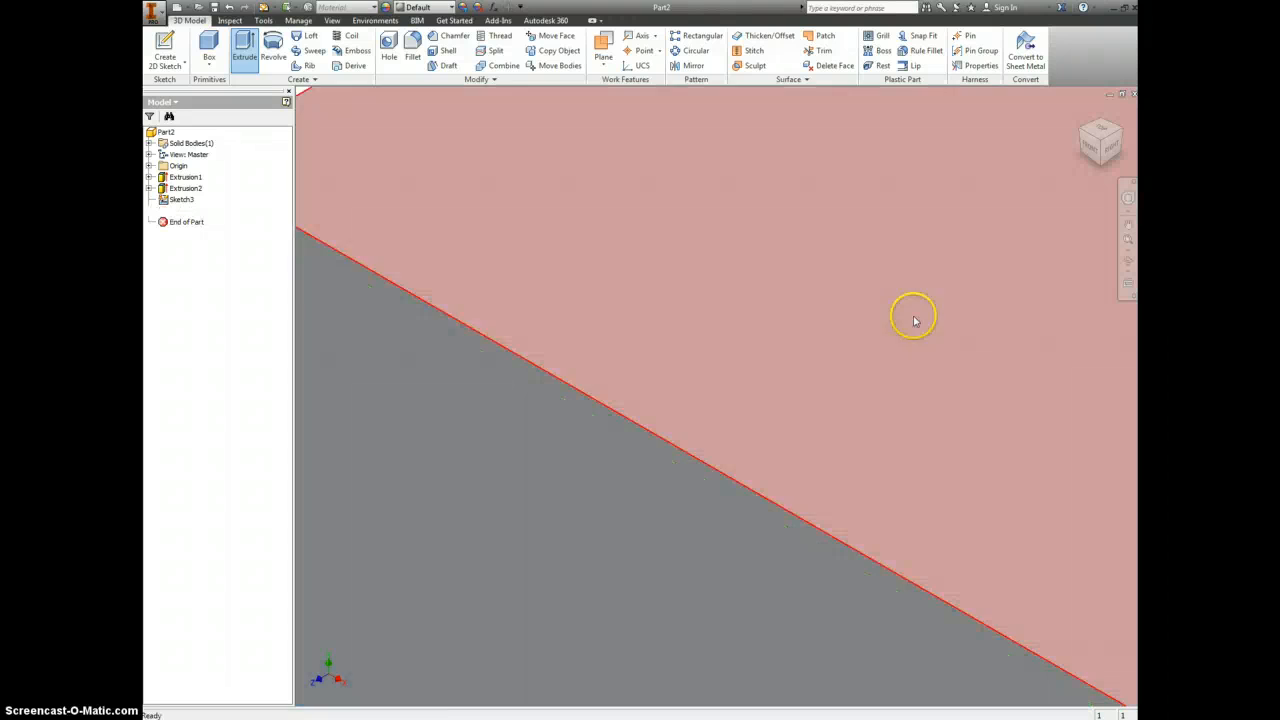
{"action": "scroll", "coordinate": [897, 300], "scroll_direction": "down", "scroll_amount": 2}
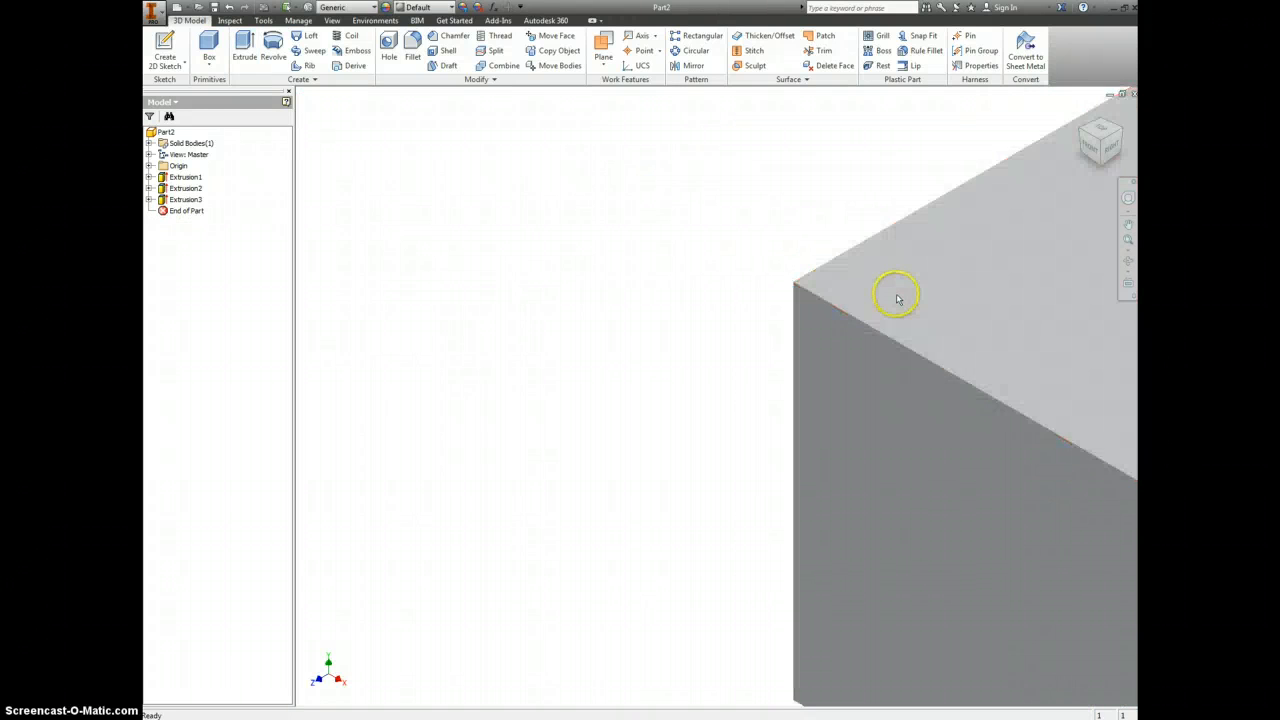
{"action": "key", "text": "F6"}
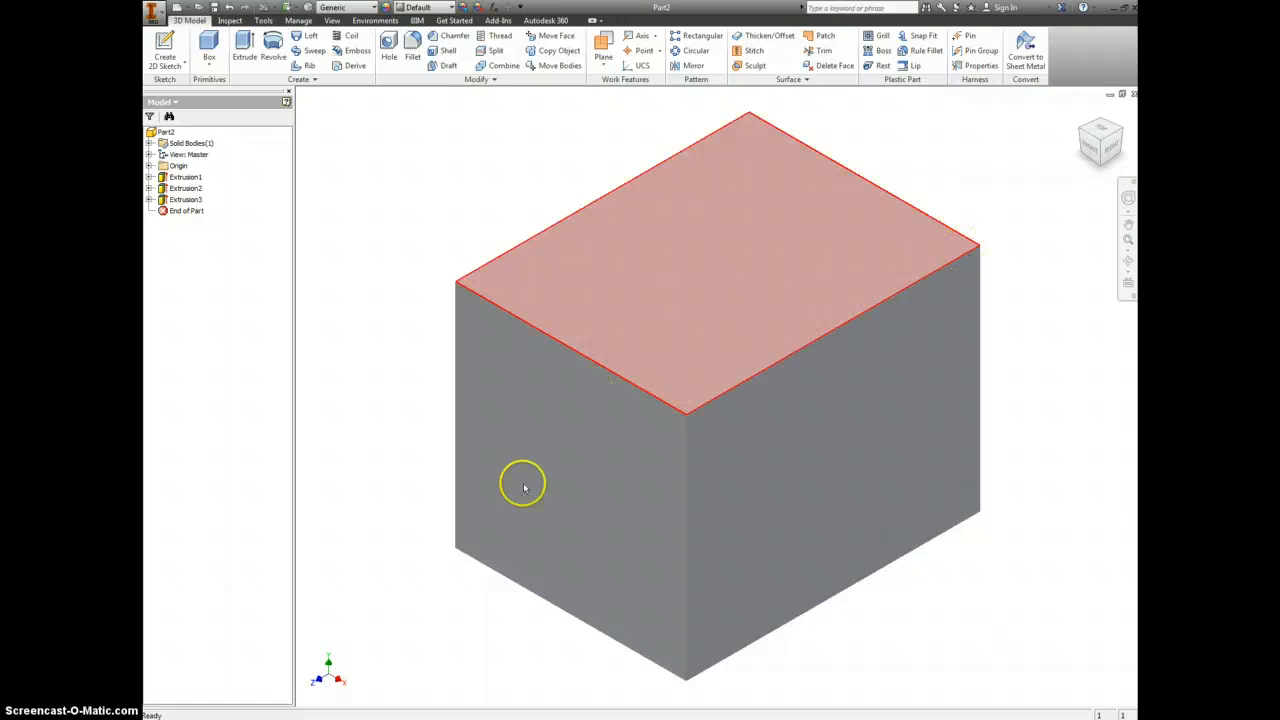
- Start a sketch on the closed front face and check the door opening's edge offsets in the Fire Box.pdf plan
{"action": "right_click", "coordinate": [542, 490]}
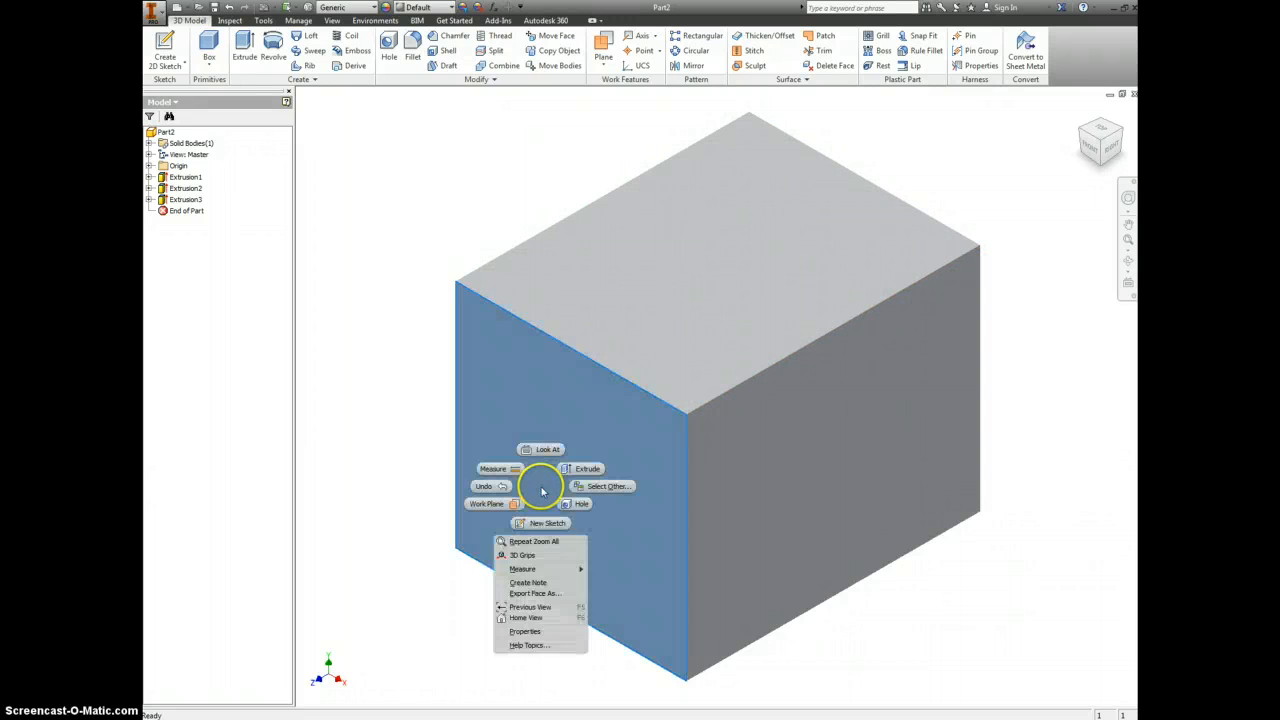
{"action": "left_click", "coordinate": [547, 522]}
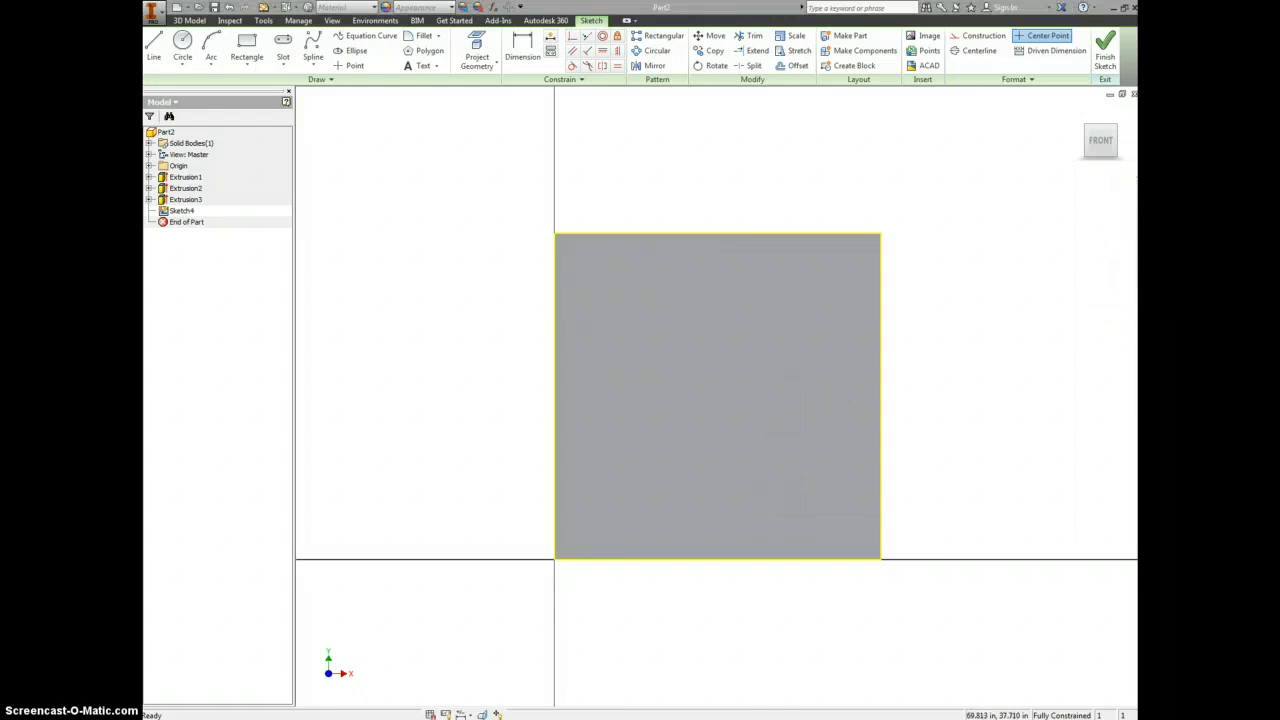
{"action": "left_click_drag", "start_coordinate": [1137, 60], "coordinate": [677, 75]}
{"action": "left_click", "coordinate": [699, 270]}
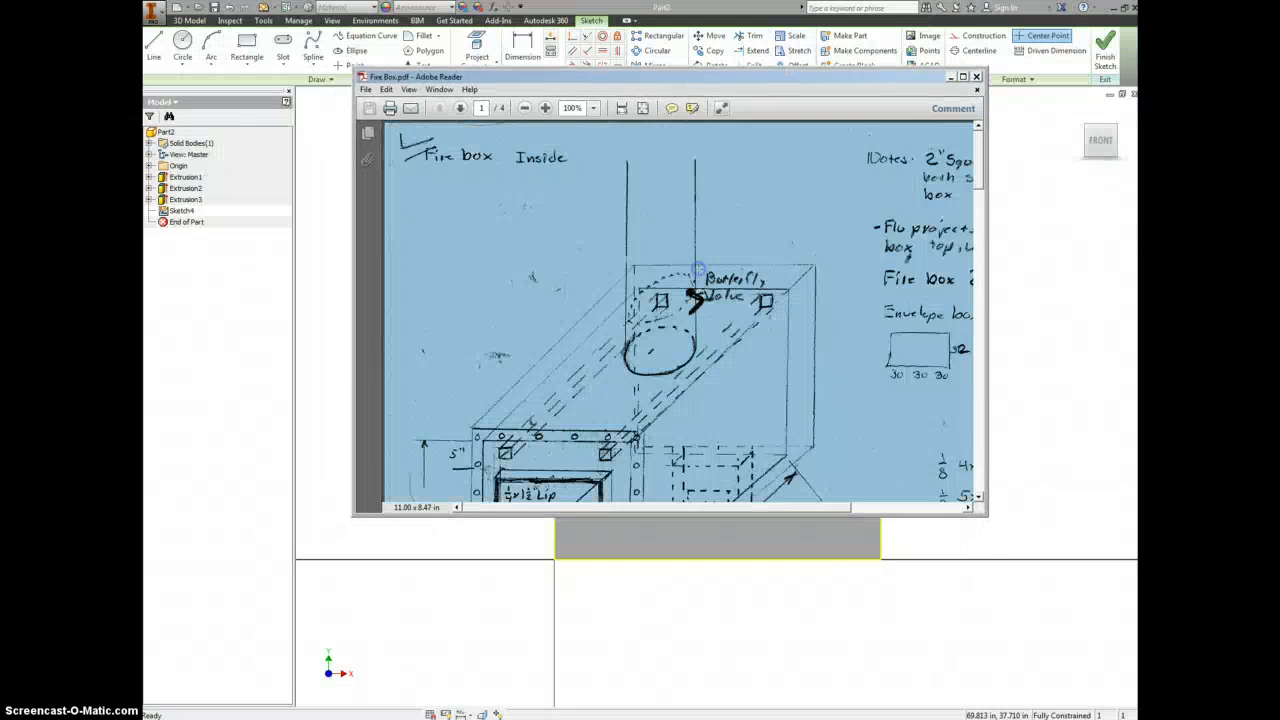
{"action": "scroll", "coordinate": [699, 270], "scroll_direction": "down", "scroll_amount": 3}
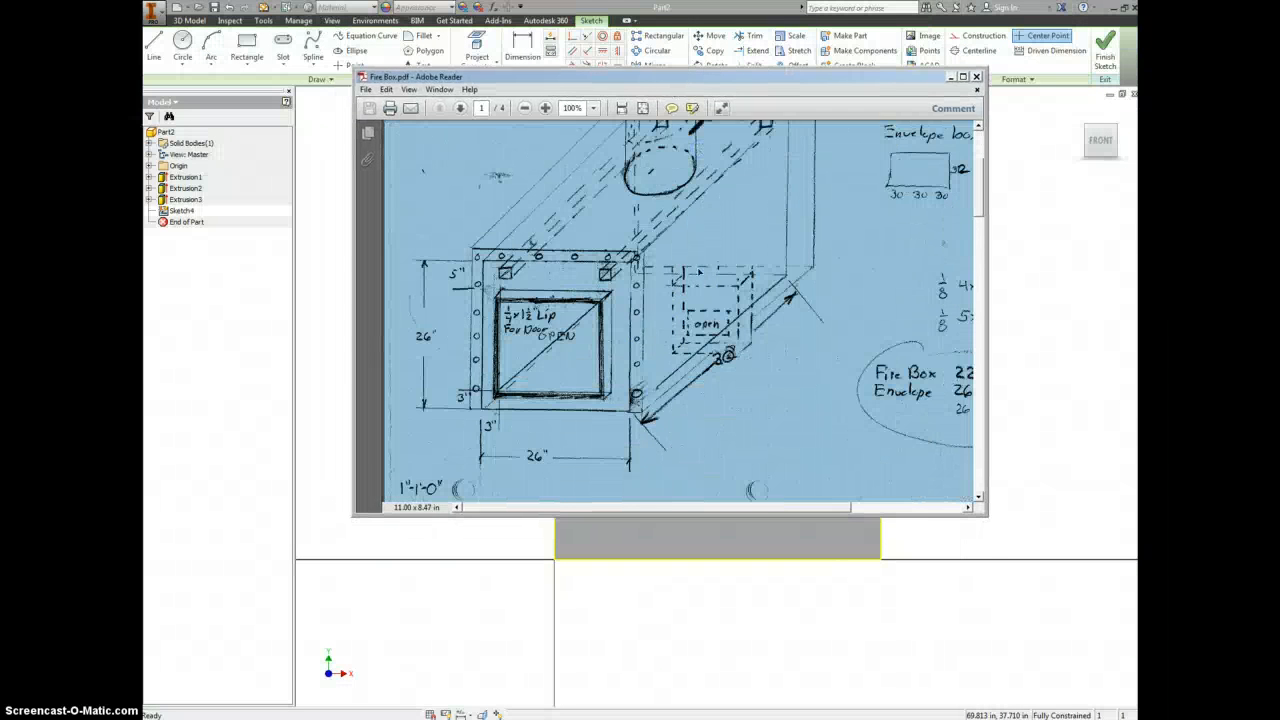
{"action": "left_click", "coordinate": [472, 410]}
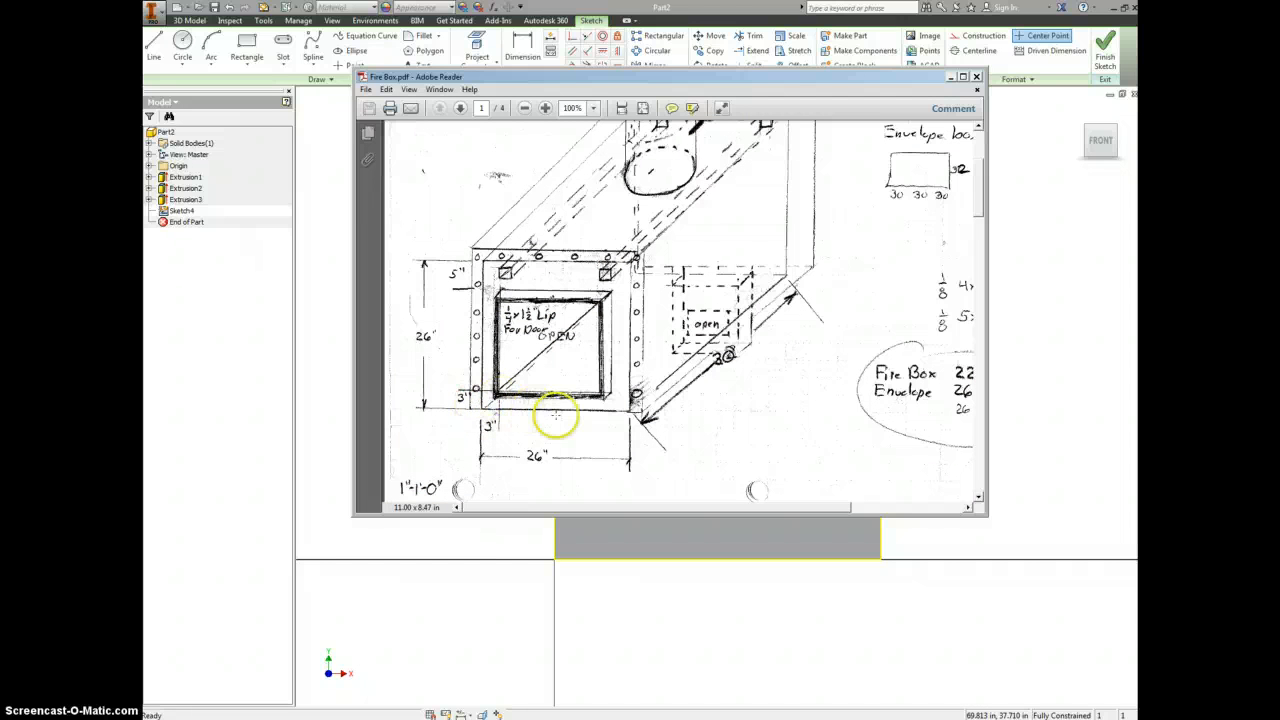
{"action": "left_click", "coordinate": [769, 62]}
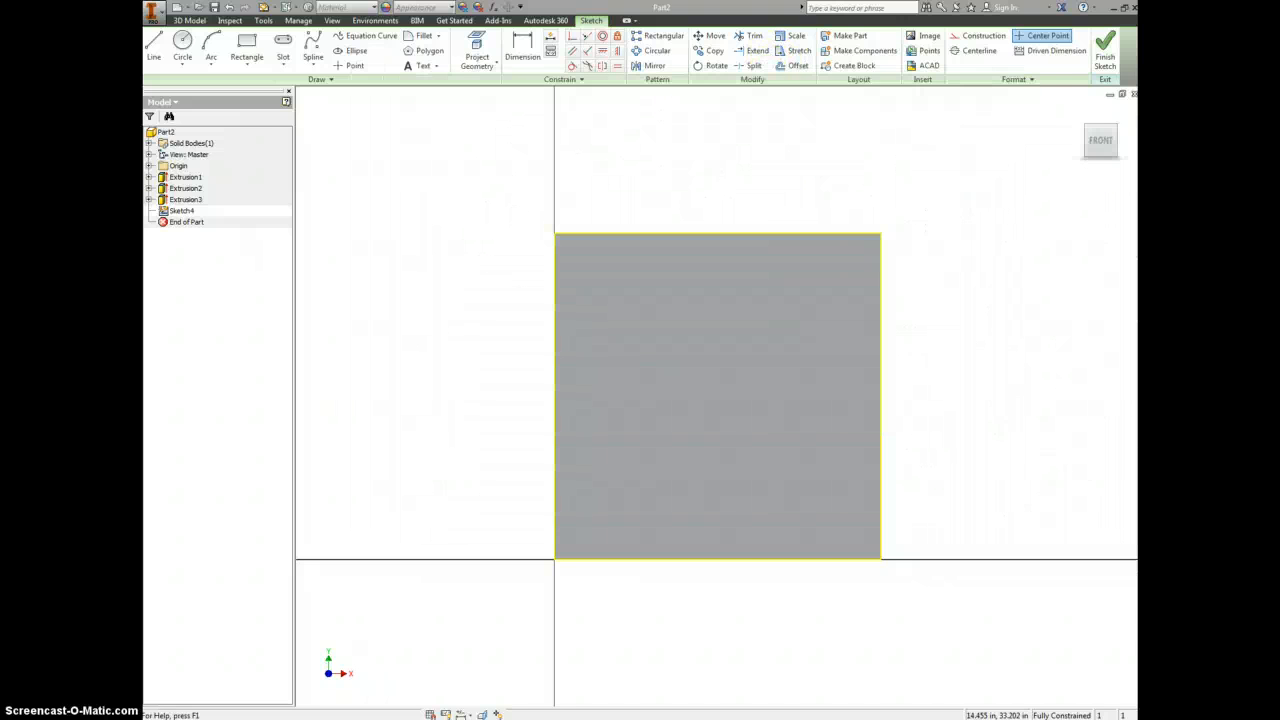
- Sketch a two-point rectangle about 16.6 by 4.4 in on the lower part of the front face
{"action": "right_click", "coordinate": [636, 436]}
{"action": "left_click", "coordinate": [679, 418]}
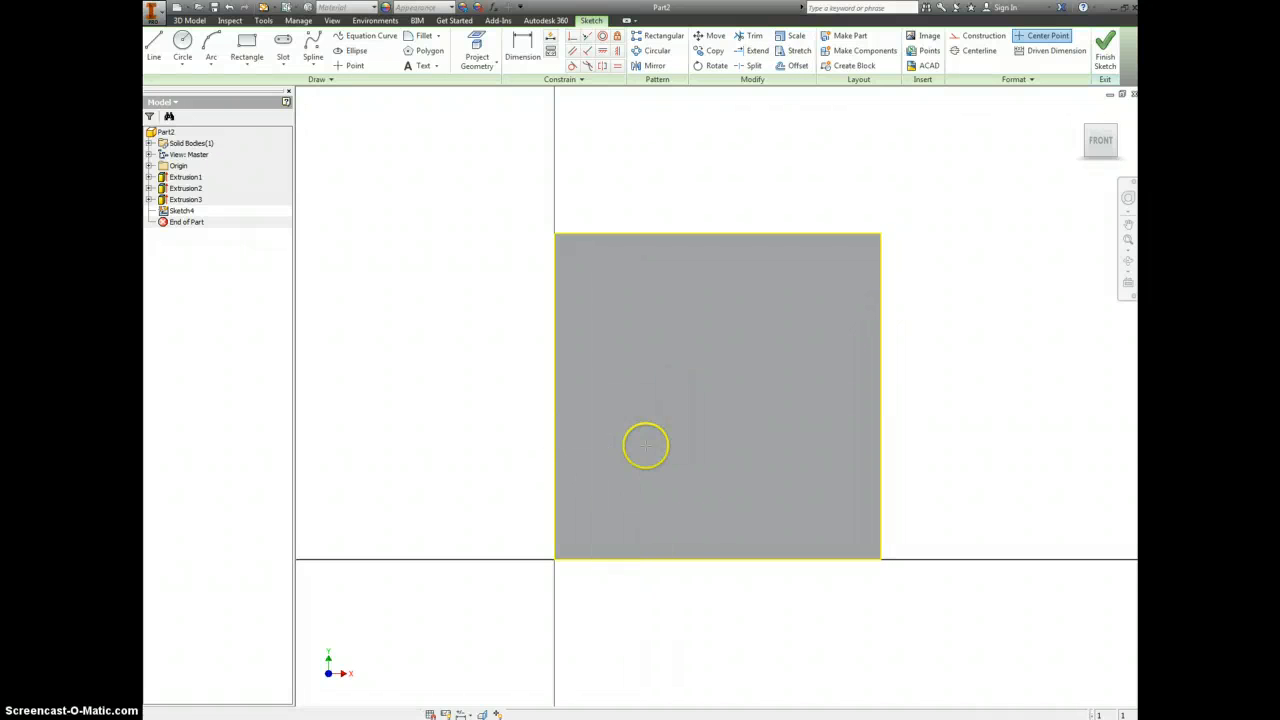
{"action": "left_click", "coordinate": [593, 452]}
{"action": "left_click", "coordinate": [839, 517]}
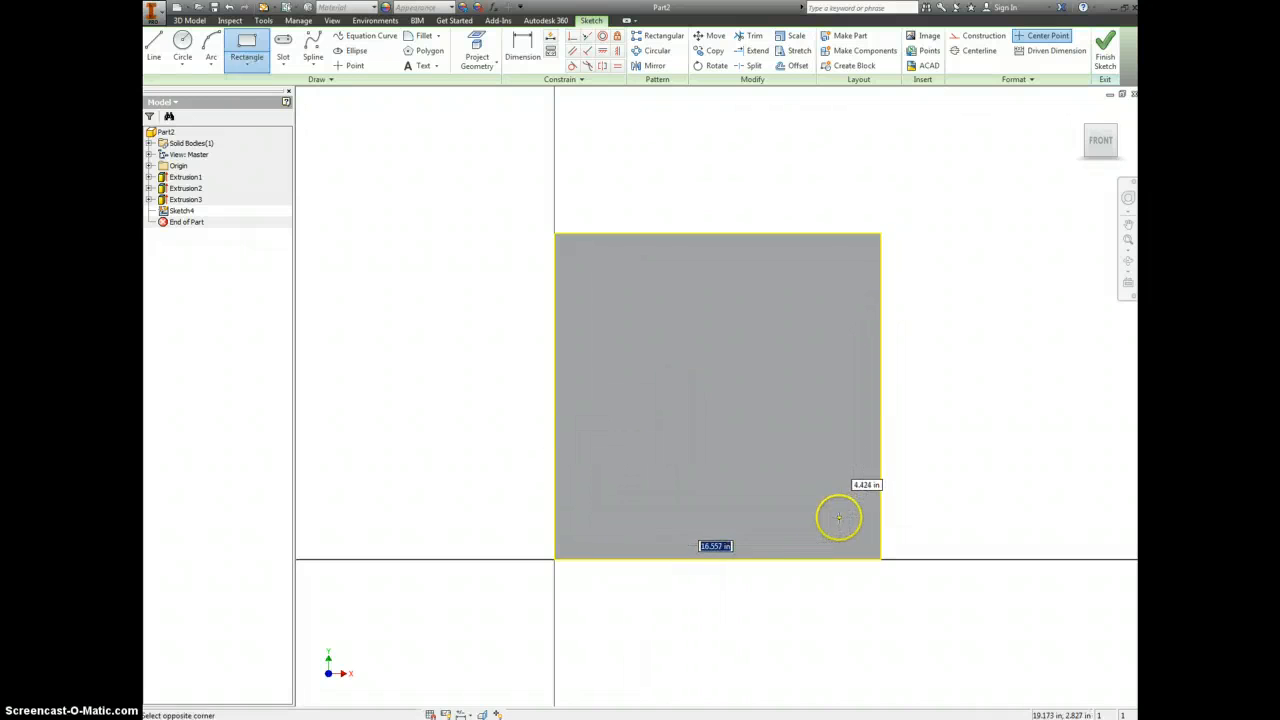
- Dimension the rectangle's lower edge 3 in above the front face's bottom edge
{"action": "key", "text": "d"}
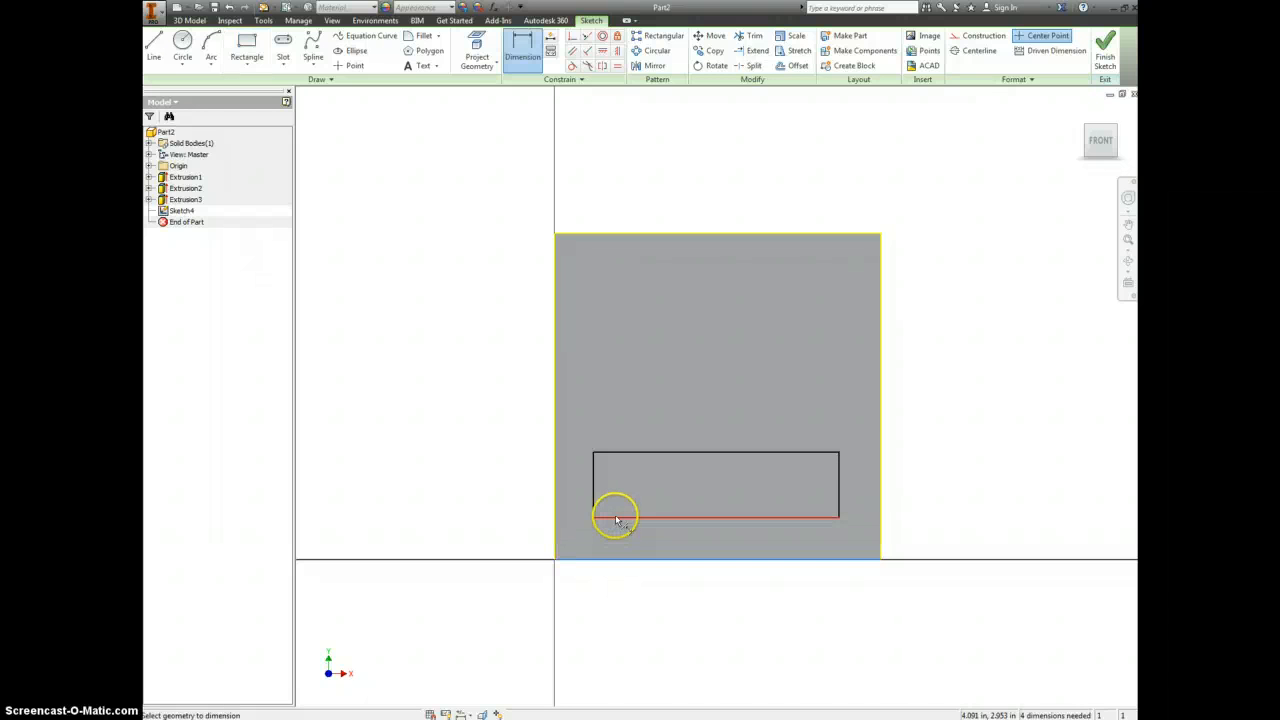
{"action": "left_click", "coordinate": [508, 544]}
{"action": "type", "text": "3"}
{"action": "key", "text": "Return"}
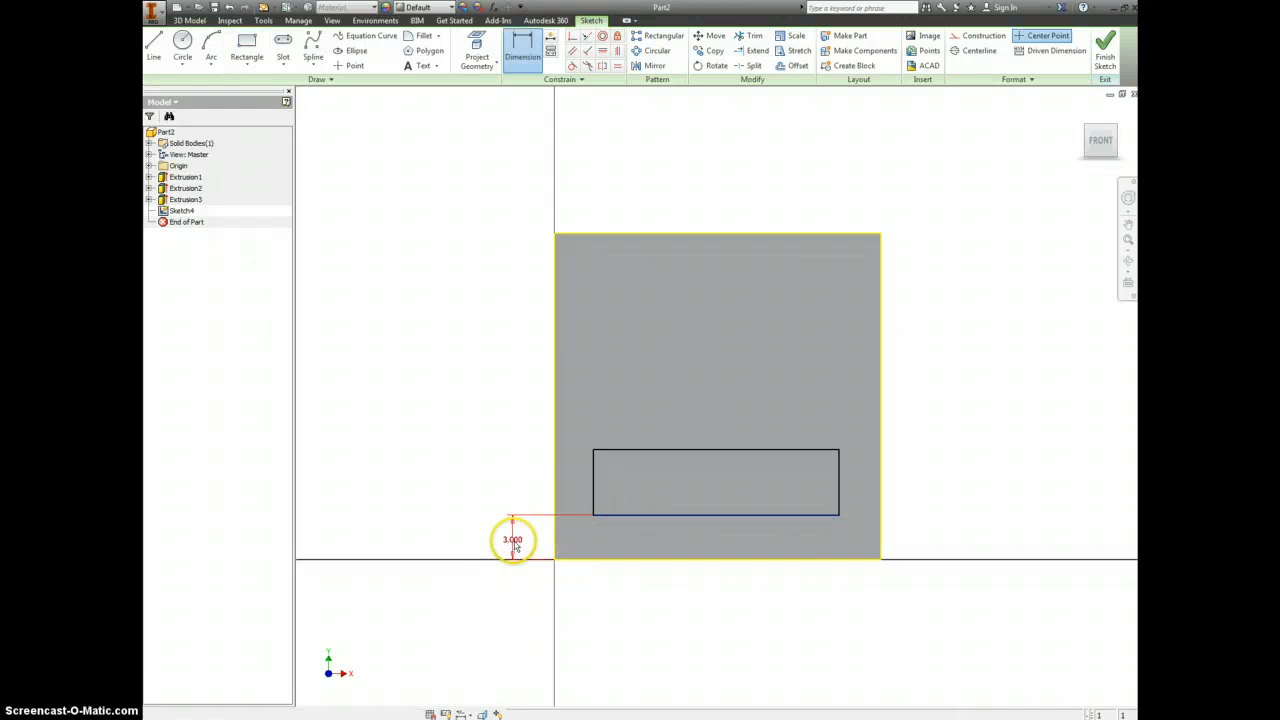
- Dimension the rectangle's left and right edges each 3 in from the front face's adjacent side edges
{"action": "left_click", "coordinate": [555, 481]}
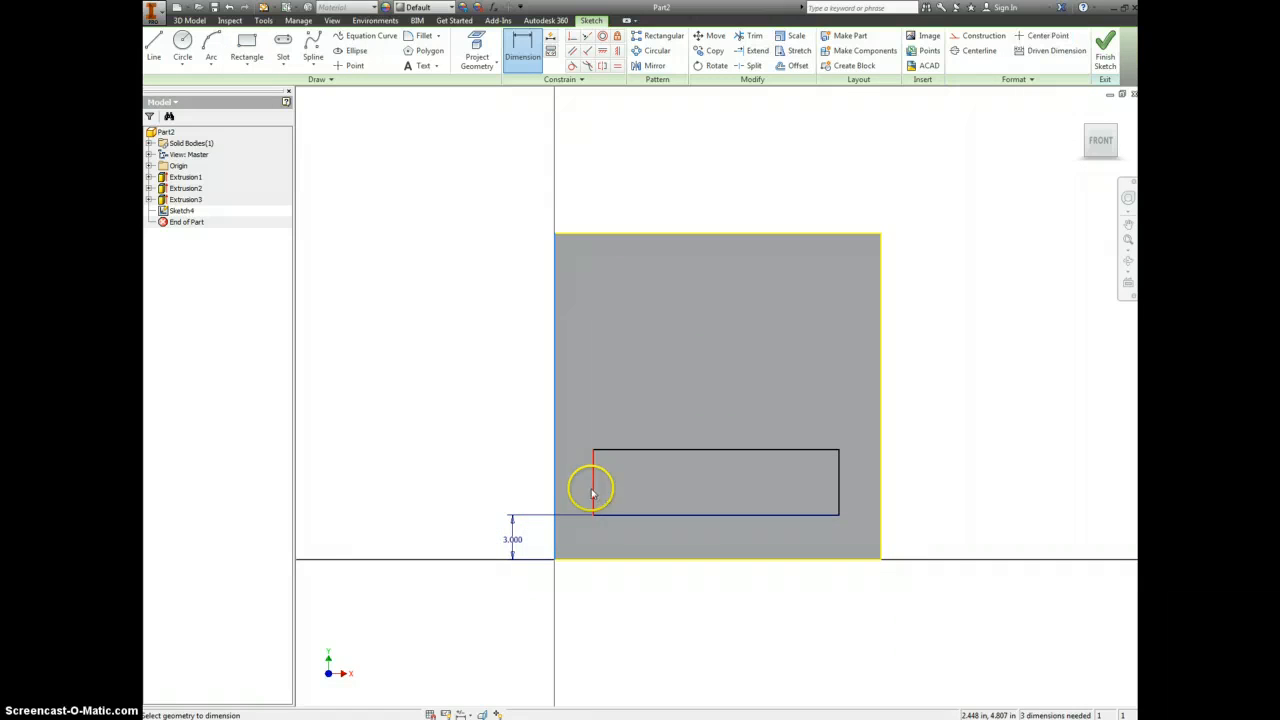
{"action": "left_click", "coordinate": [592, 486]}
{"action": "left_click", "coordinate": [580, 485]}
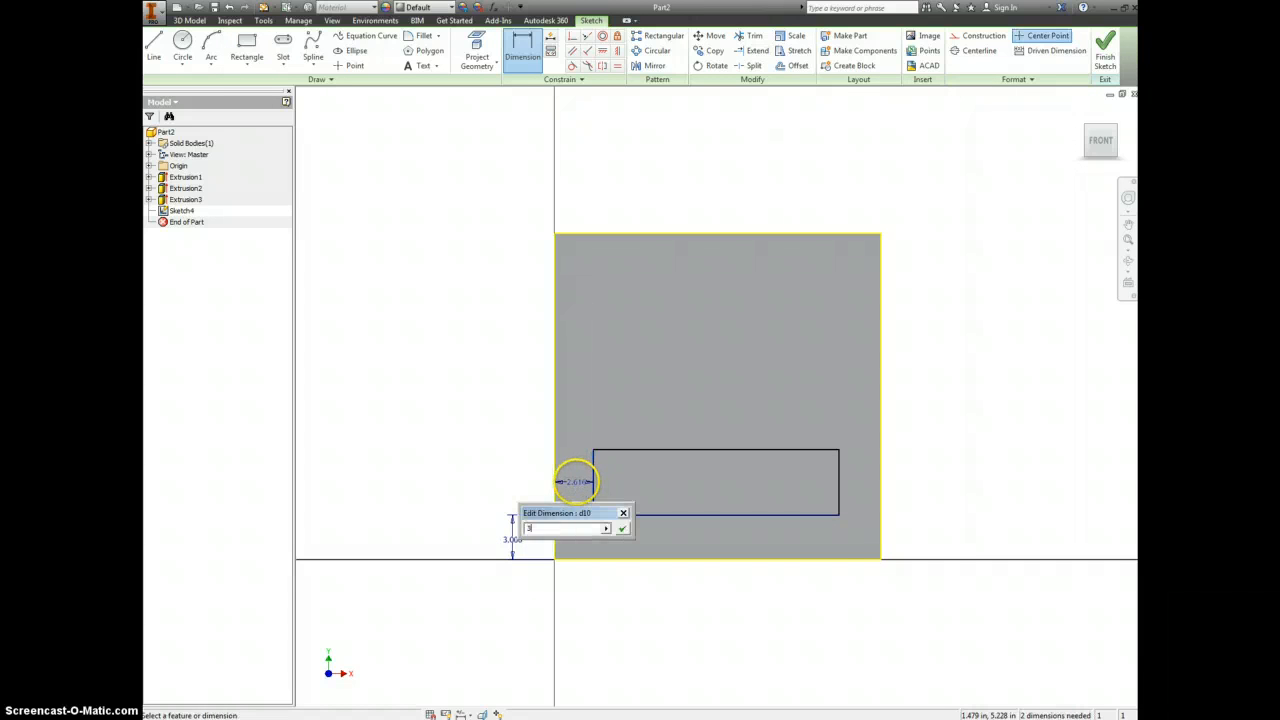
{"action": "key", "text": "Return"}
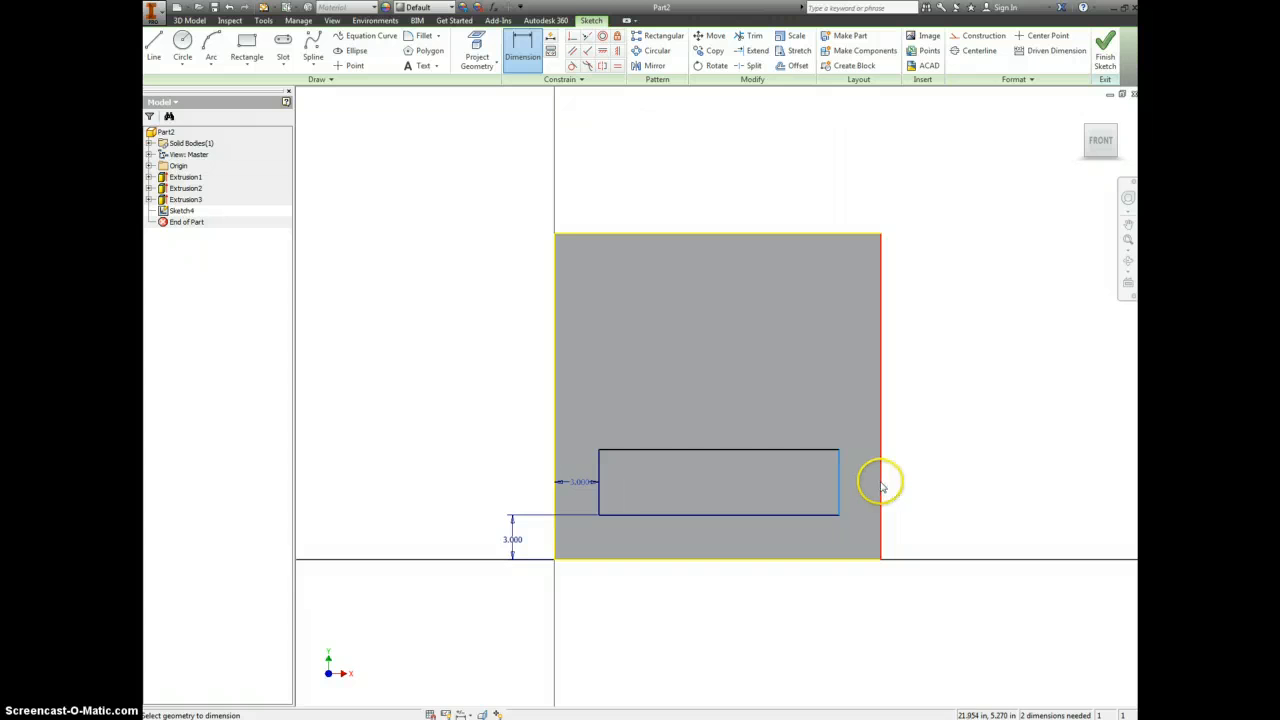
{"action": "left_click", "coordinate": [881, 487]}
{"action": "left_click", "coordinate": [864, 484]}
{"action": "type", "text": "1"}
{"action": "key", "text": "Return"}
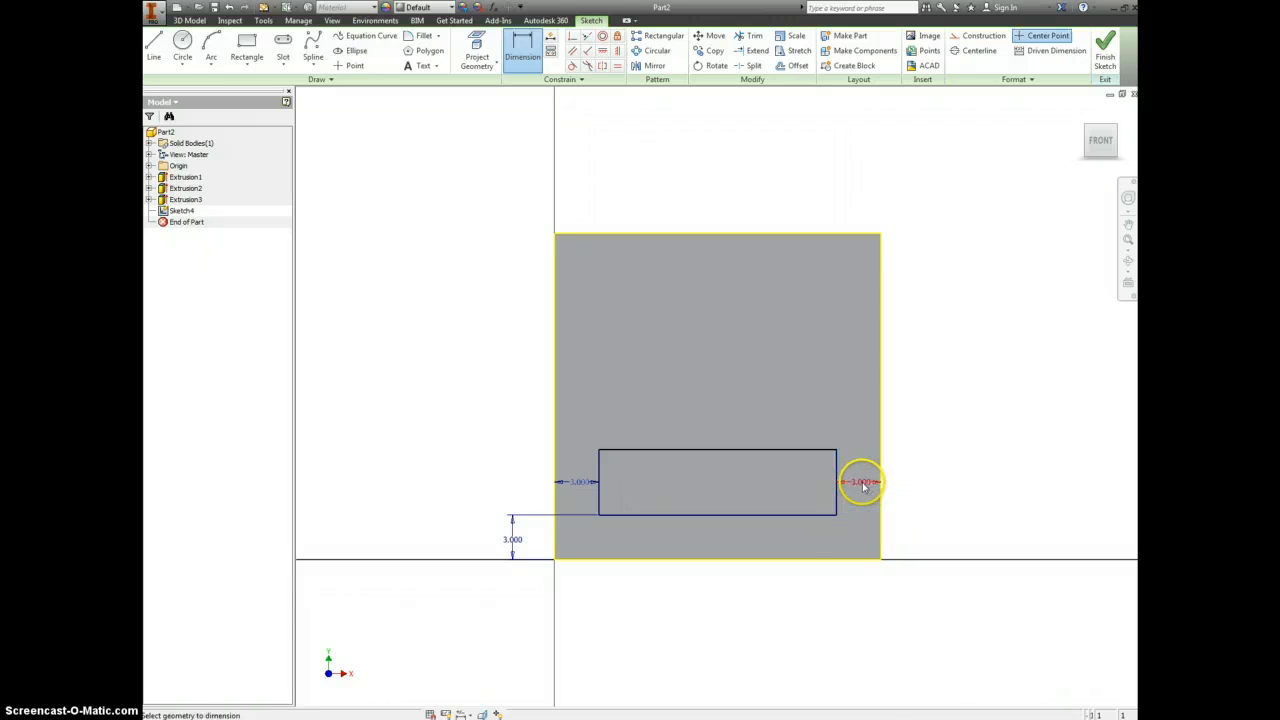
- Examine up close where the rectangle's two side dimensions attach to the front face's outer edges
{"action": "scroll", "coordinate": [864, 486], "scroll_direction": "up", "scroll_amount": 6}
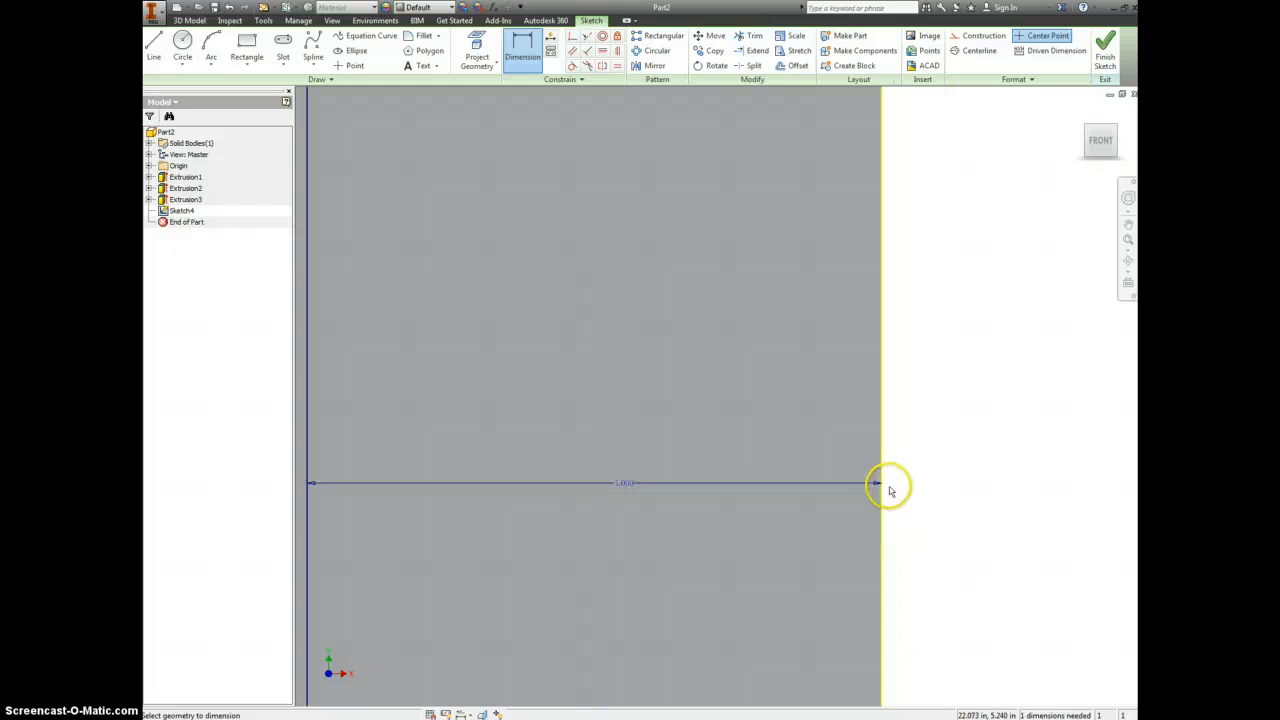
{"action": "scroll", "coordinate": [866, 500], "scroll_direction": "up", "scroll_amount": 3}
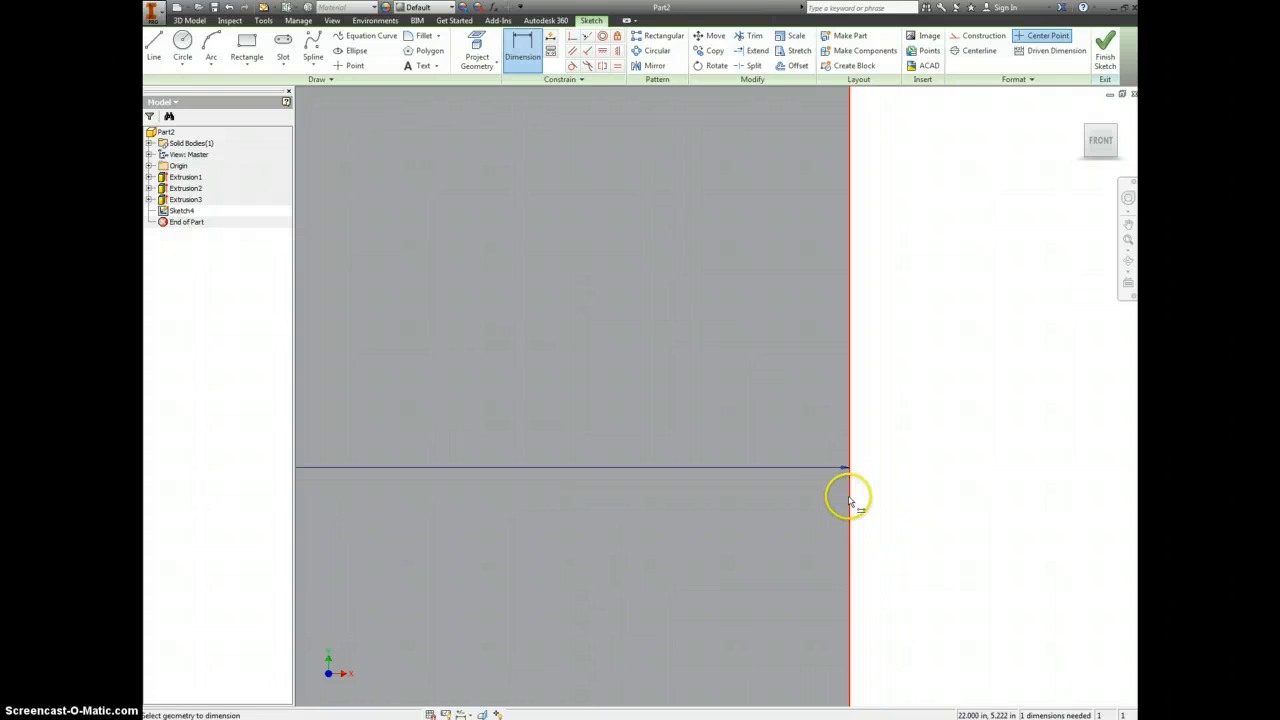
{"action": "scroll", "coordinate": [822, 497], "scroll_direction": "down", "scroll_amount": 3}
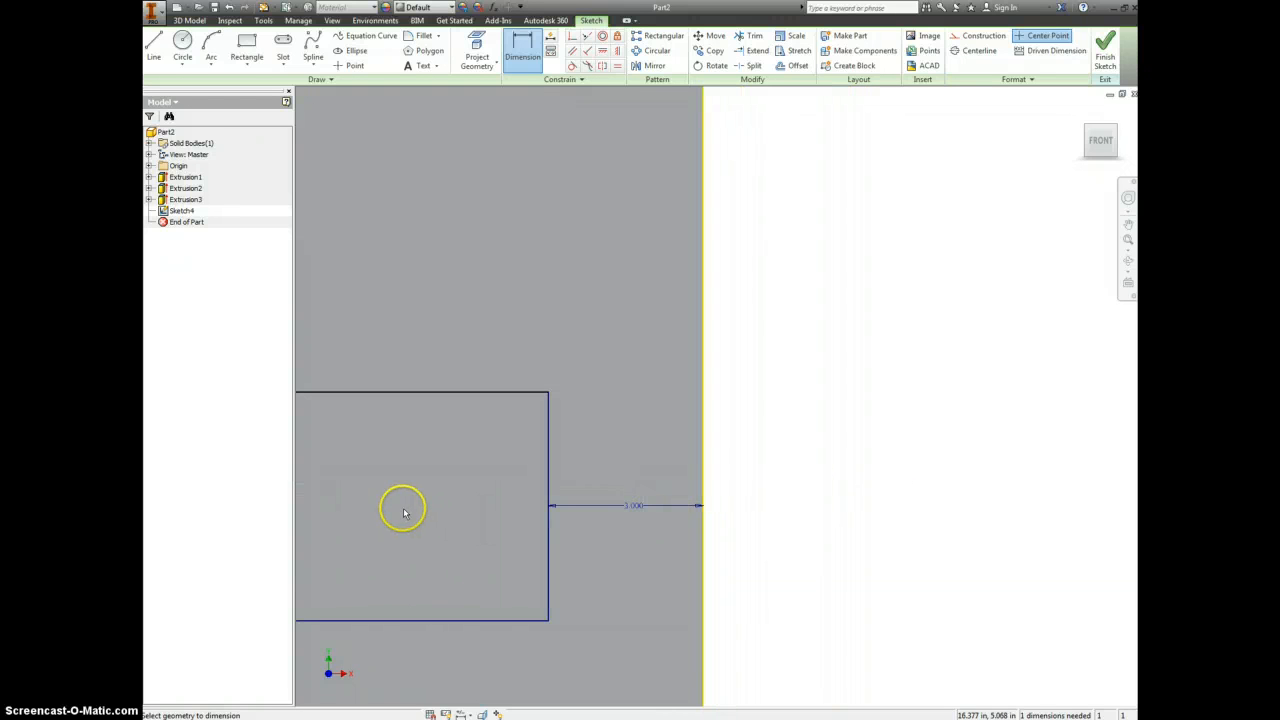
{"action": "middle_click_drag", "start_coordinate": [404, 513], "coordinate": [931, 474]}
{"action": "scroll", "coordinate": [580, 508], "scroll_direction": "down", "scroll_amount": 3}
{"action": "scroll", "coordinate": [597, 497], "scroll_direction": "up", "scroll_amount": 4}
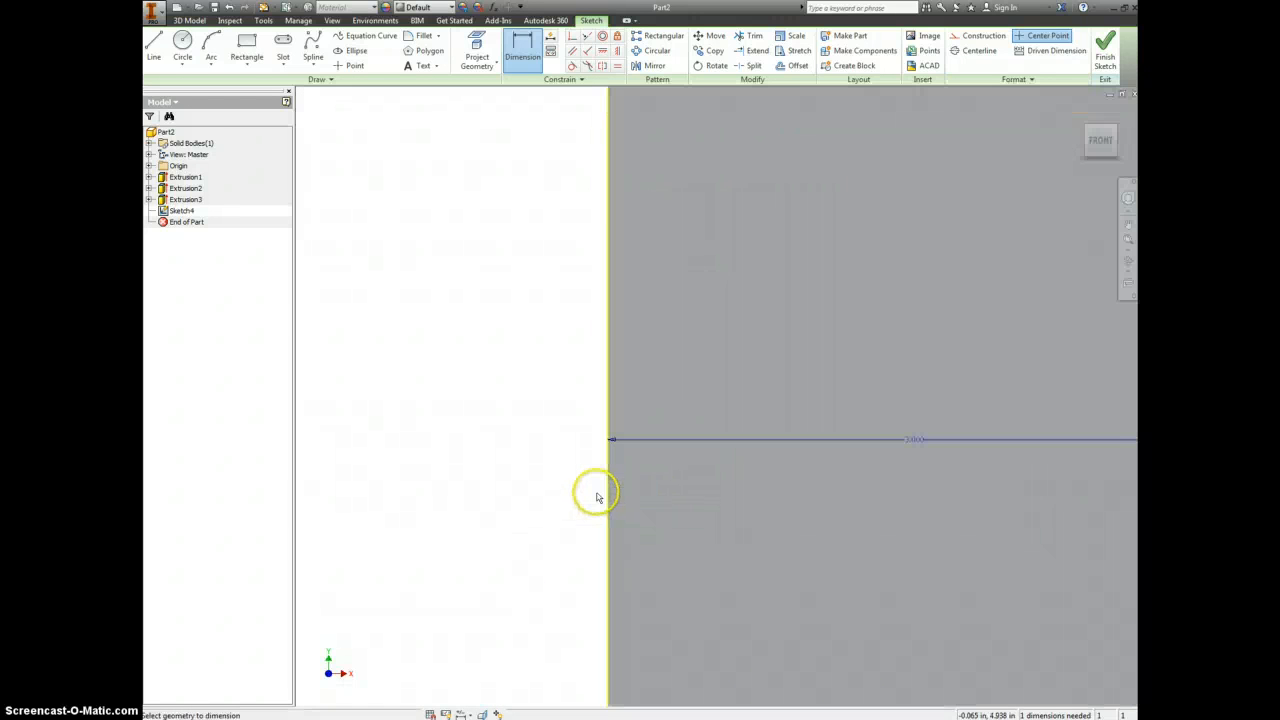
{"action": "scroll", "coordinate": [597, 497], "scroll_direction": "up", "scroll_amount": 3}
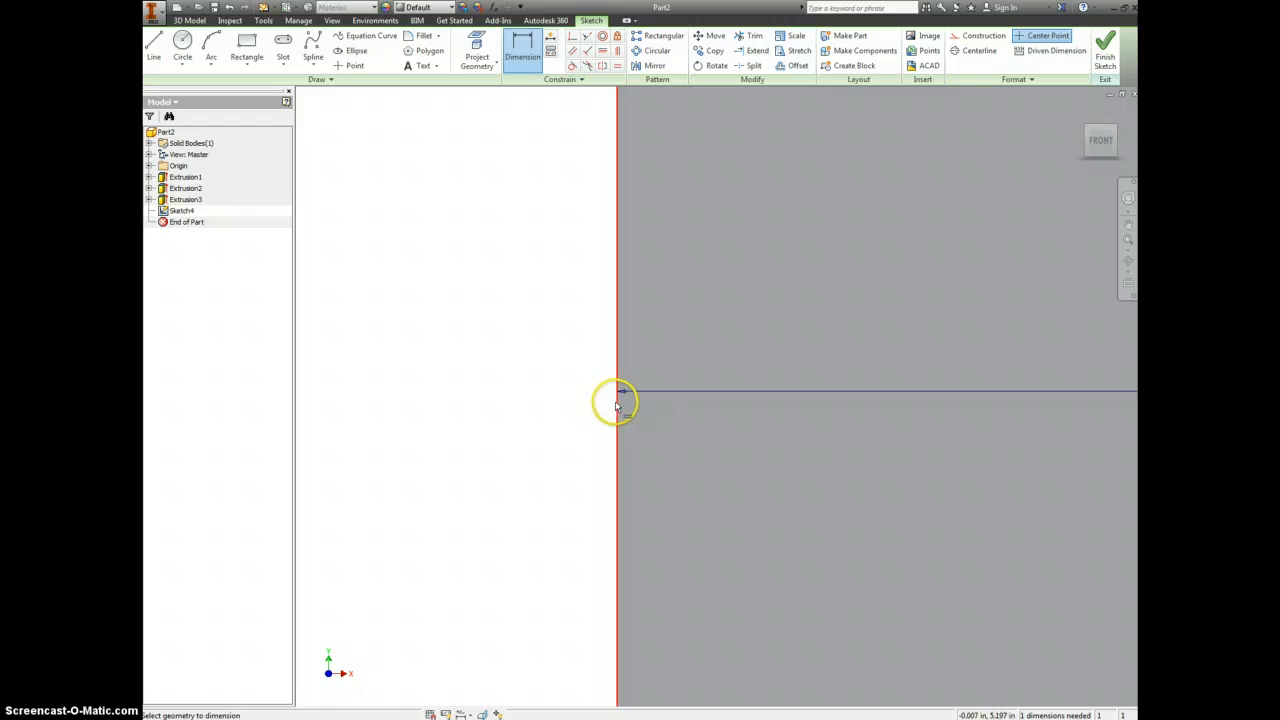
{"action": "scroll", "coordinate": [634, 409], "scroll_direction": "down", "scroll_amount": 3}
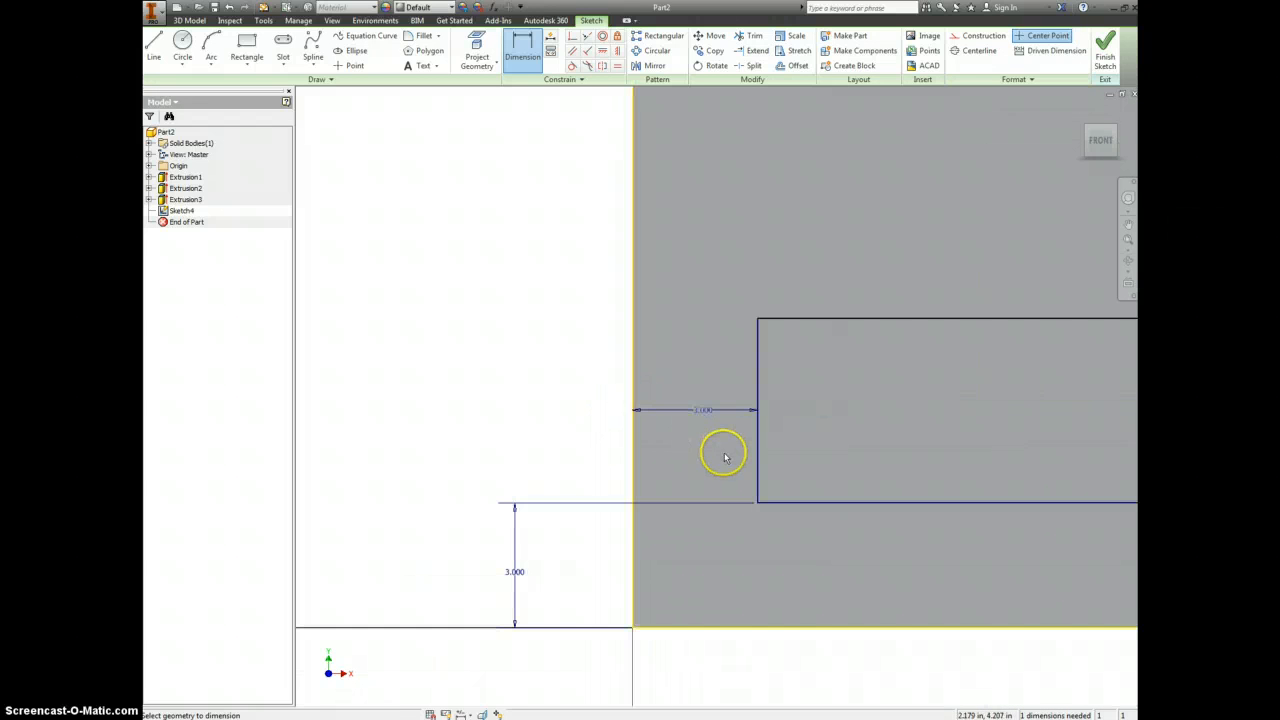
- Stretch the sketched rectangle's upper edge to about 6.1 in below the top edge of the front face
{"action": "scroll", "coordinate": [722, 451], "scroll_direction": "down", "scroll_amount": 5}
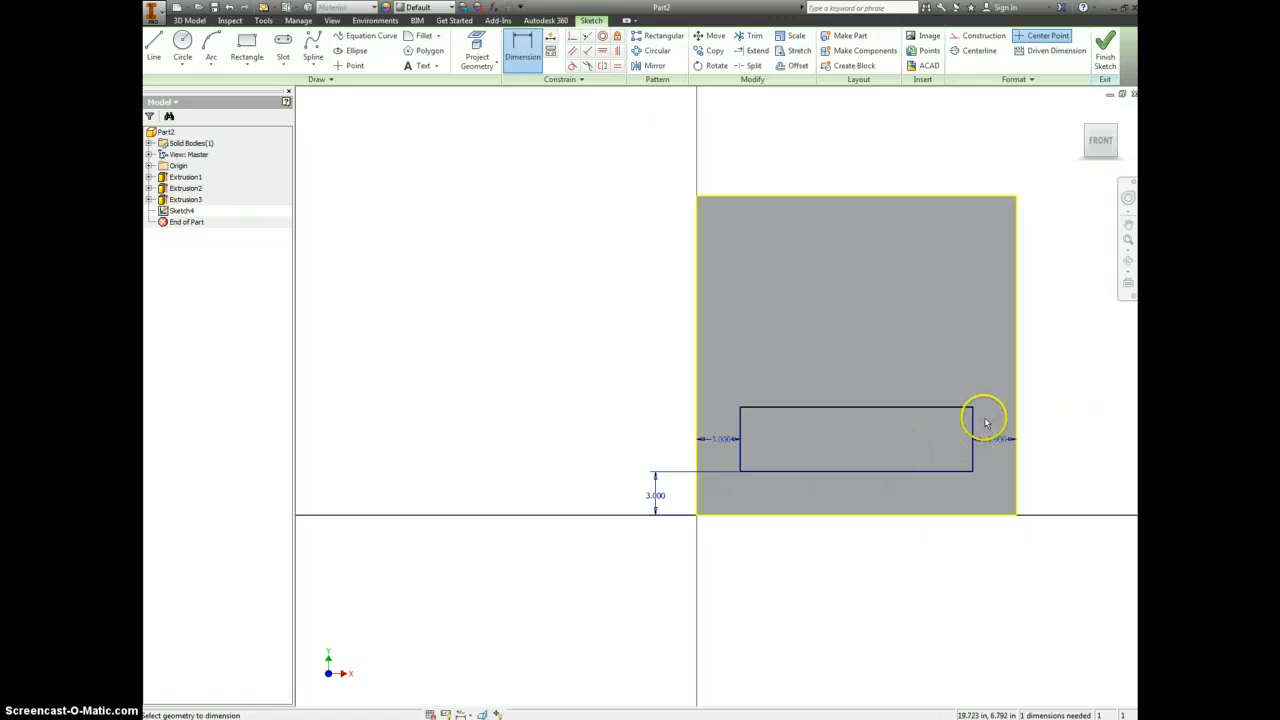
{"action": "left_click", "coordinate": [871, 410]}
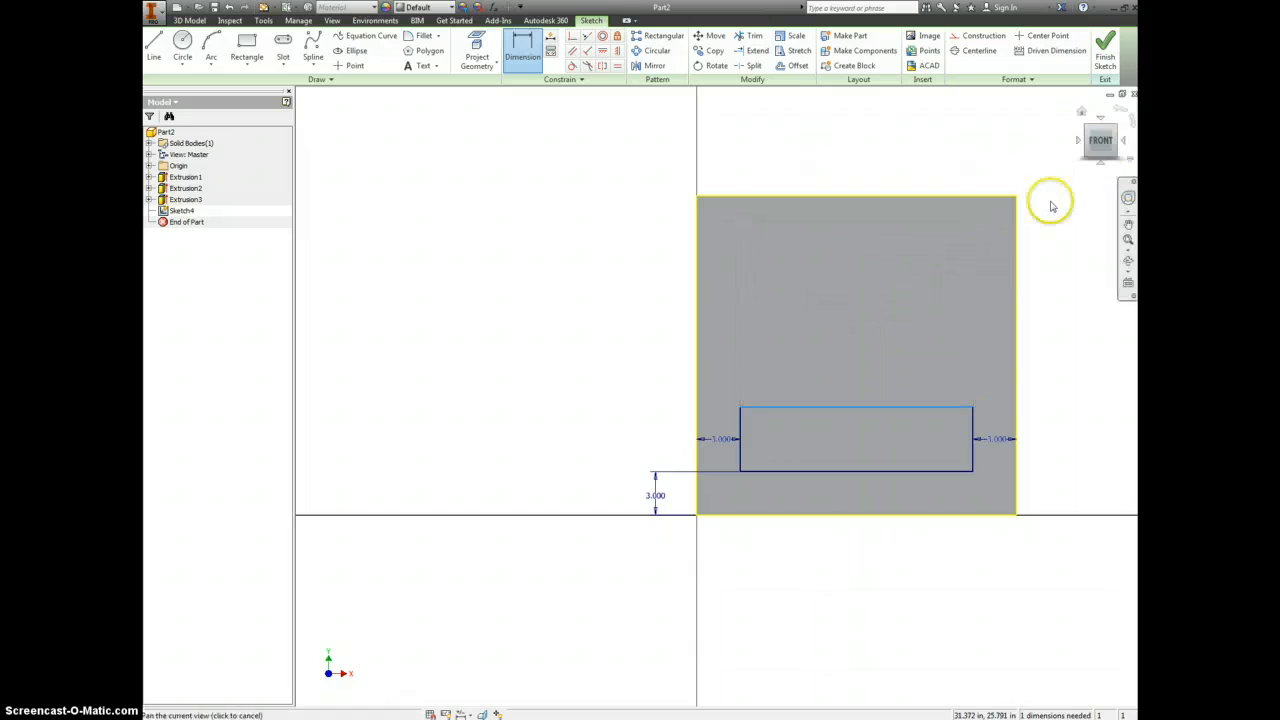
{"action": "key", "text": "Escape"}
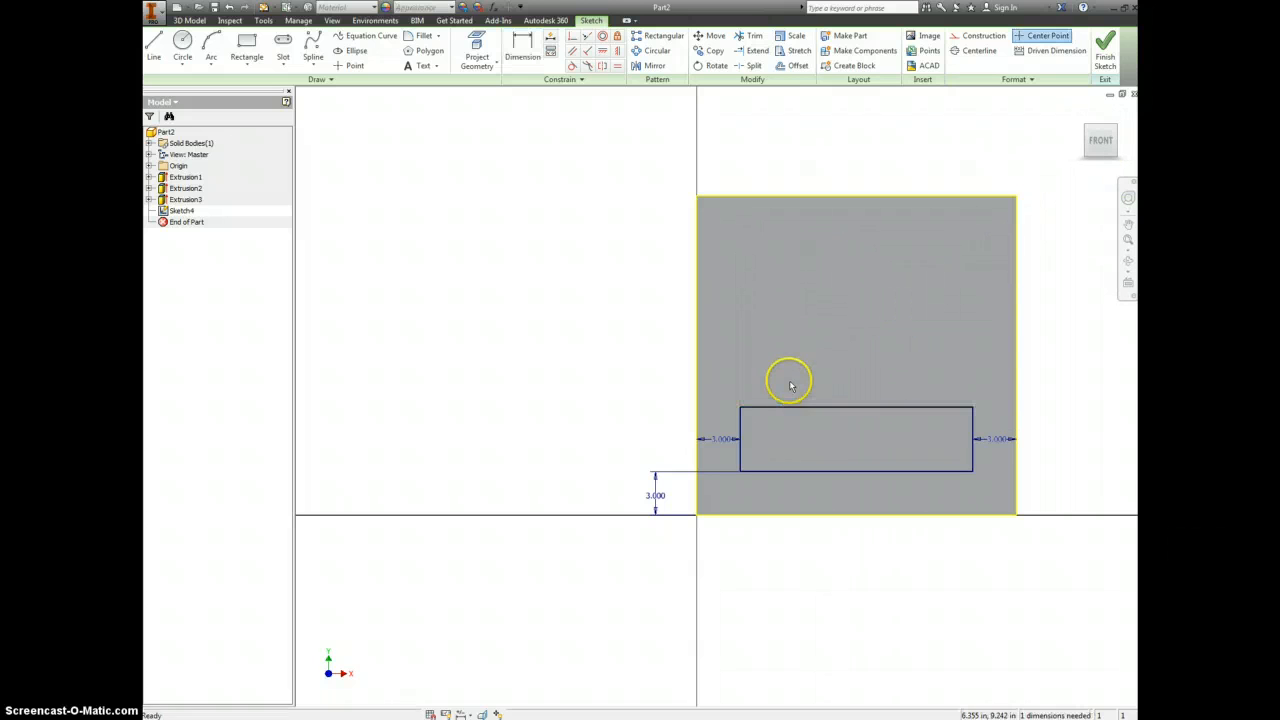
{"action": "left_click_drag", "start_coordinate": [800, 415], "coordinate": [817, 285]}
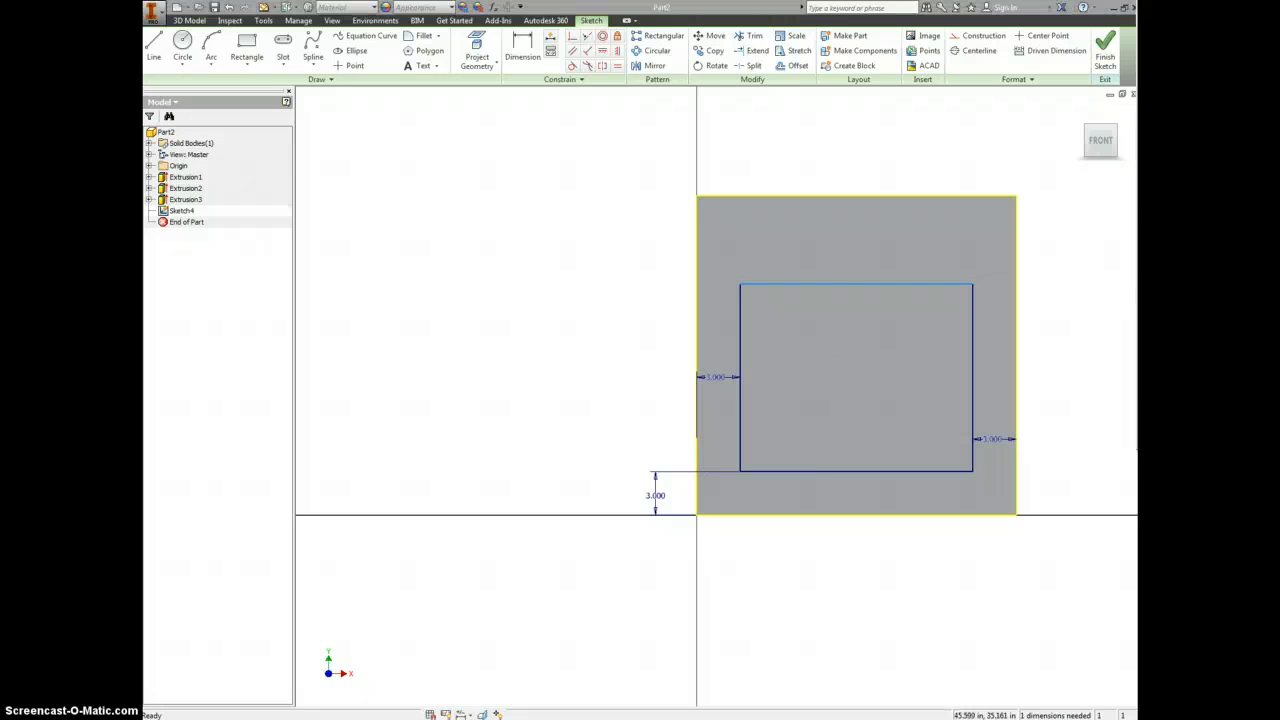
- Check the door's top offset in the PDF plan and dimension the rectangle's upper edge 5 in below the front face's top edge
{"action": "key", "text": "alt+Tab"}
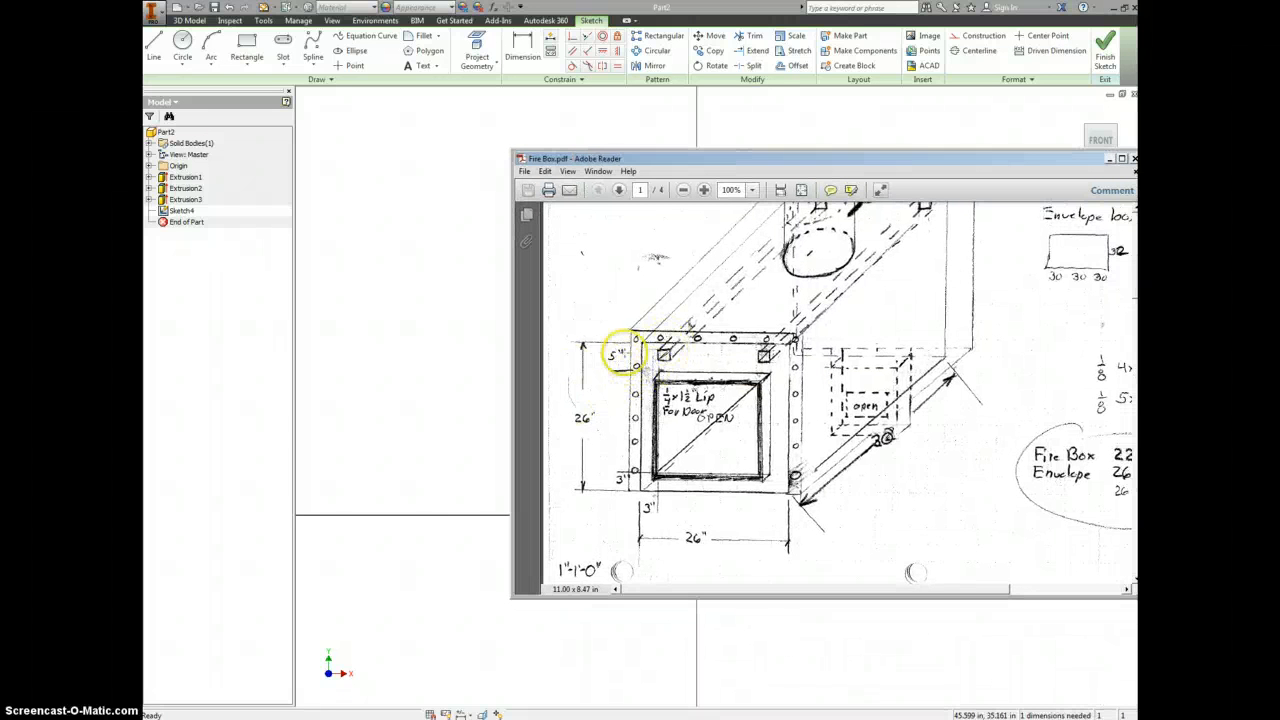
{"action": "key", "text": "alt+Tab"}
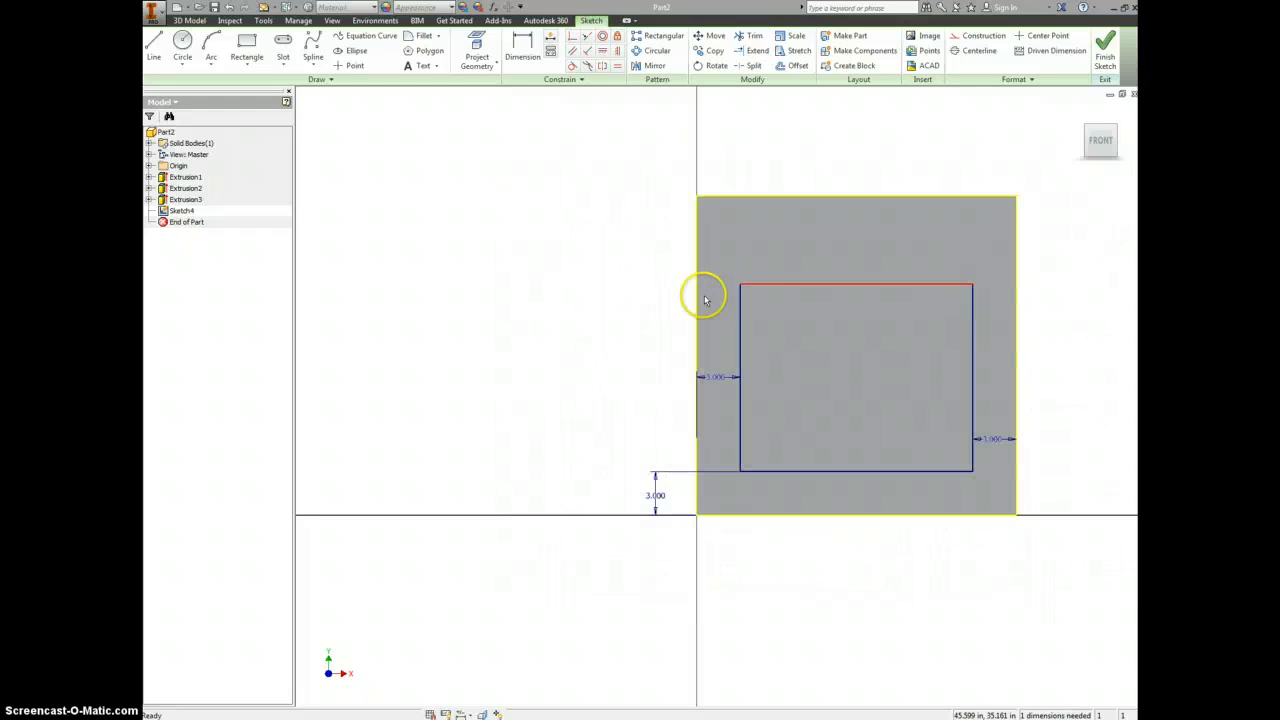
{"action": "left_click", "coordinate": [760, 196]}
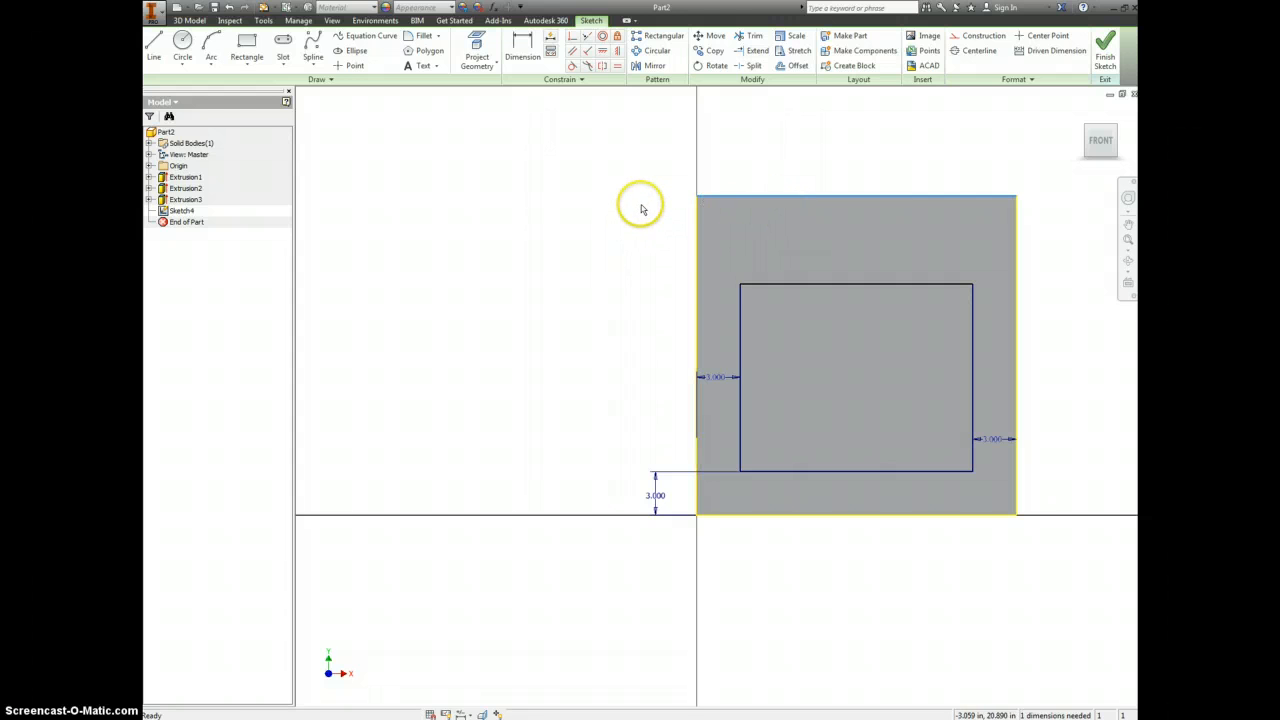
{"action": "key", "text": "Escape"}
{"action": "key", "text": "d"}
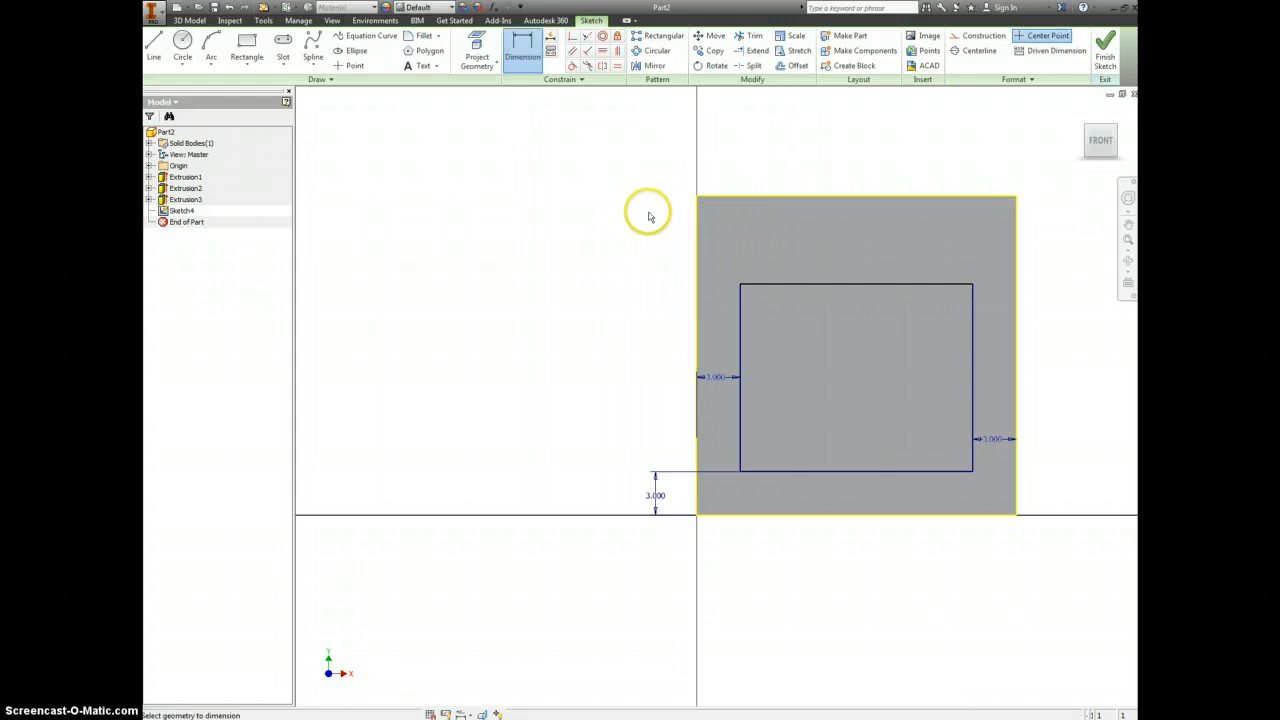
{"action": "left_click", "coordinate": [748, 196]}
{"action": "left_click", "coordinate": [772, 290]}
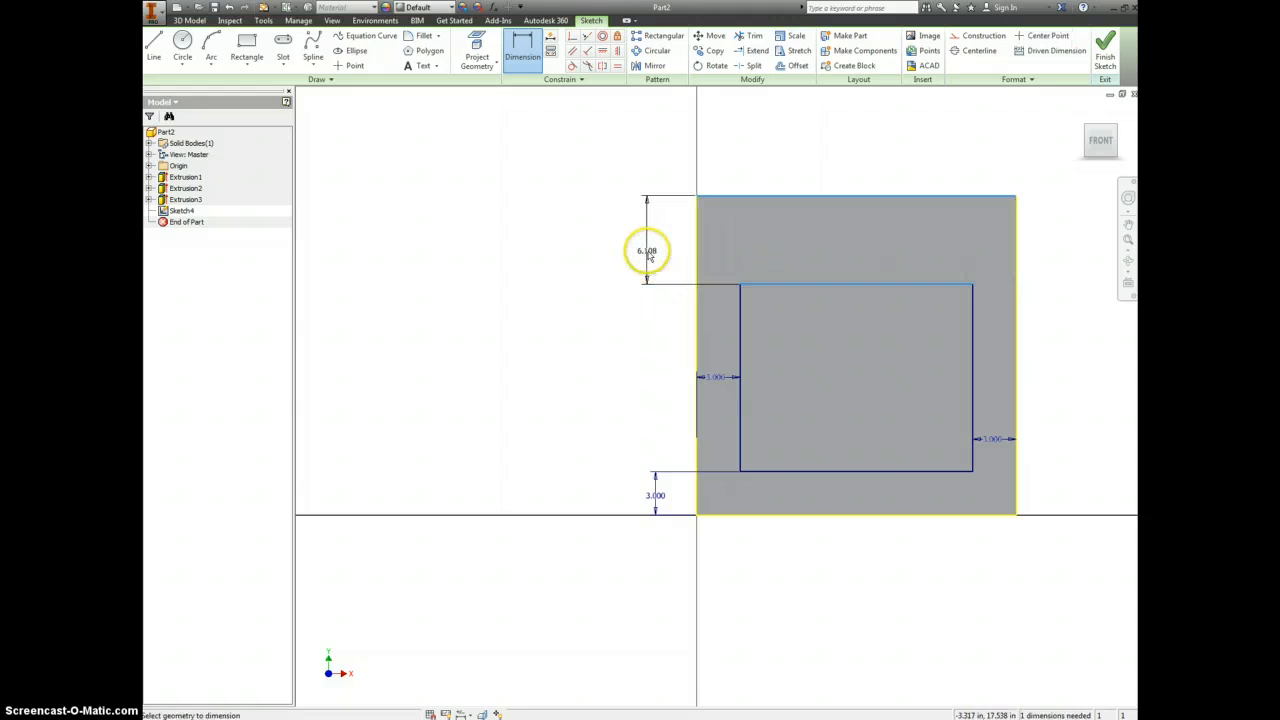
{"action": "left_click", "coordinate": [652, 258]}
{"action": "type", "text": "5"}
{"action": "key", "text": "Return"}
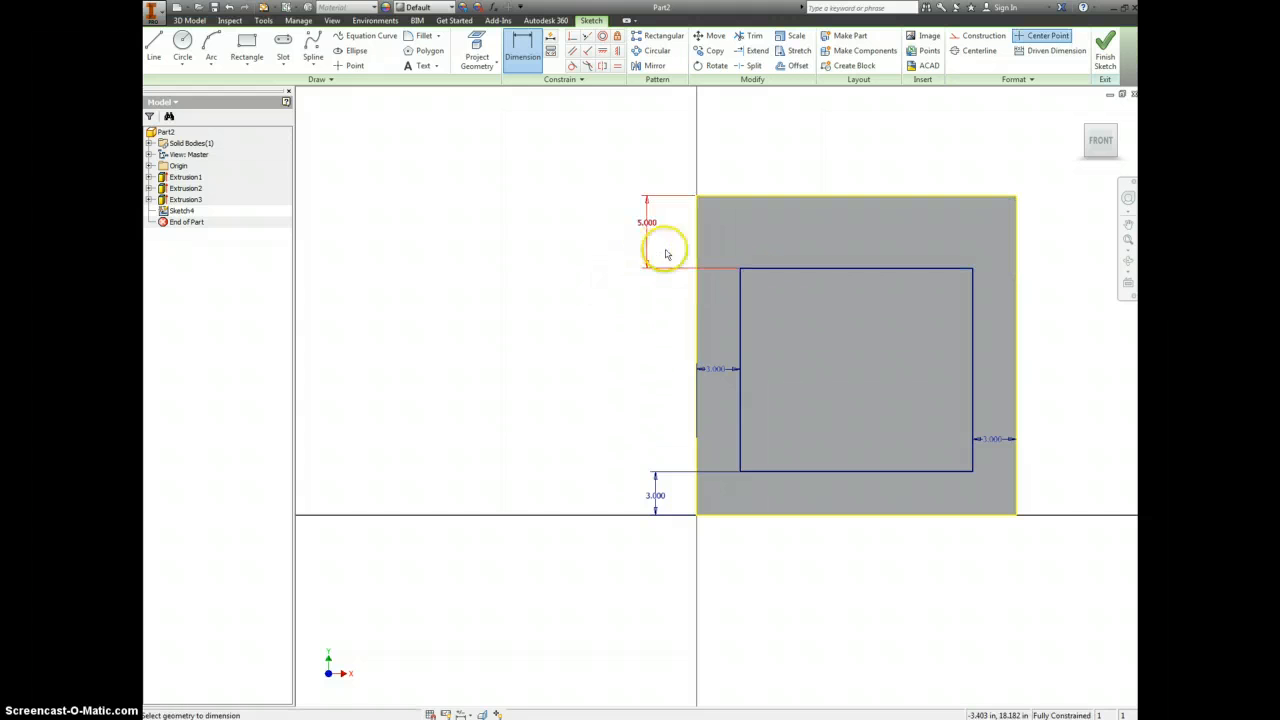
- Cut the dimensioned rectangle 0.125 in deep through the front wall to form the door opening
{"action": "key", "text": "e"}
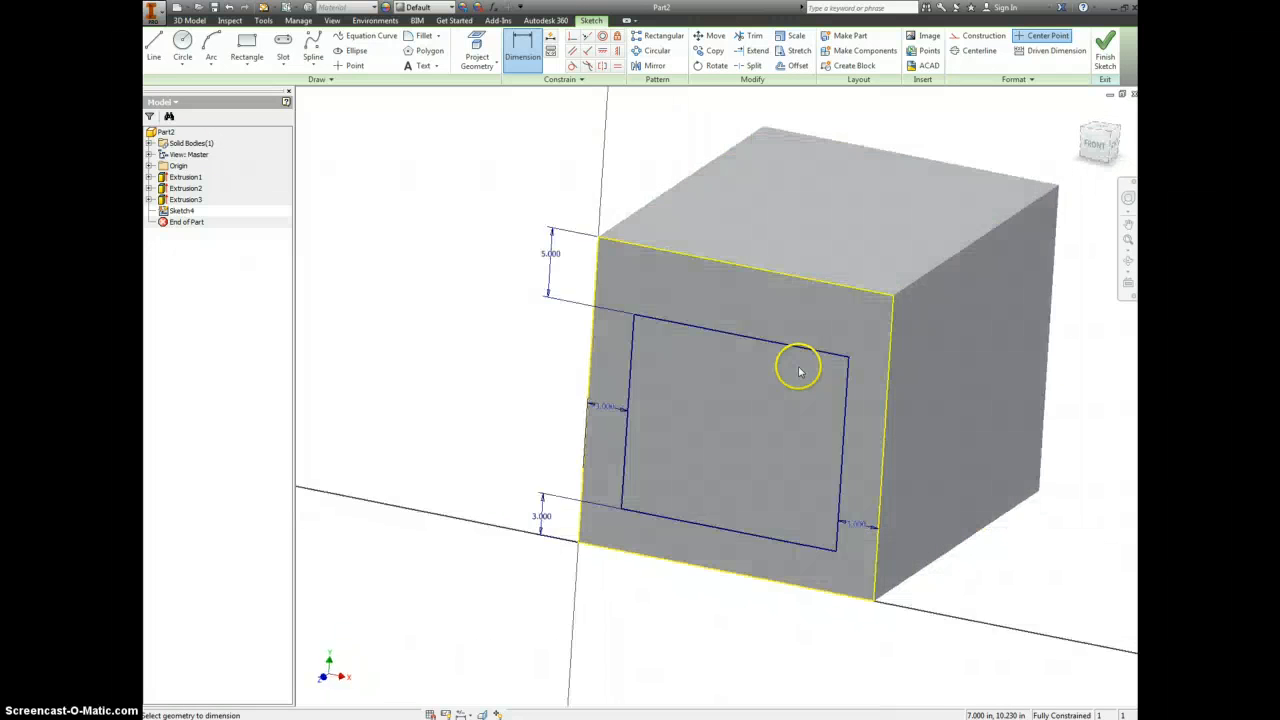
{"action": "left_click", "coordinate": [519, 455]}
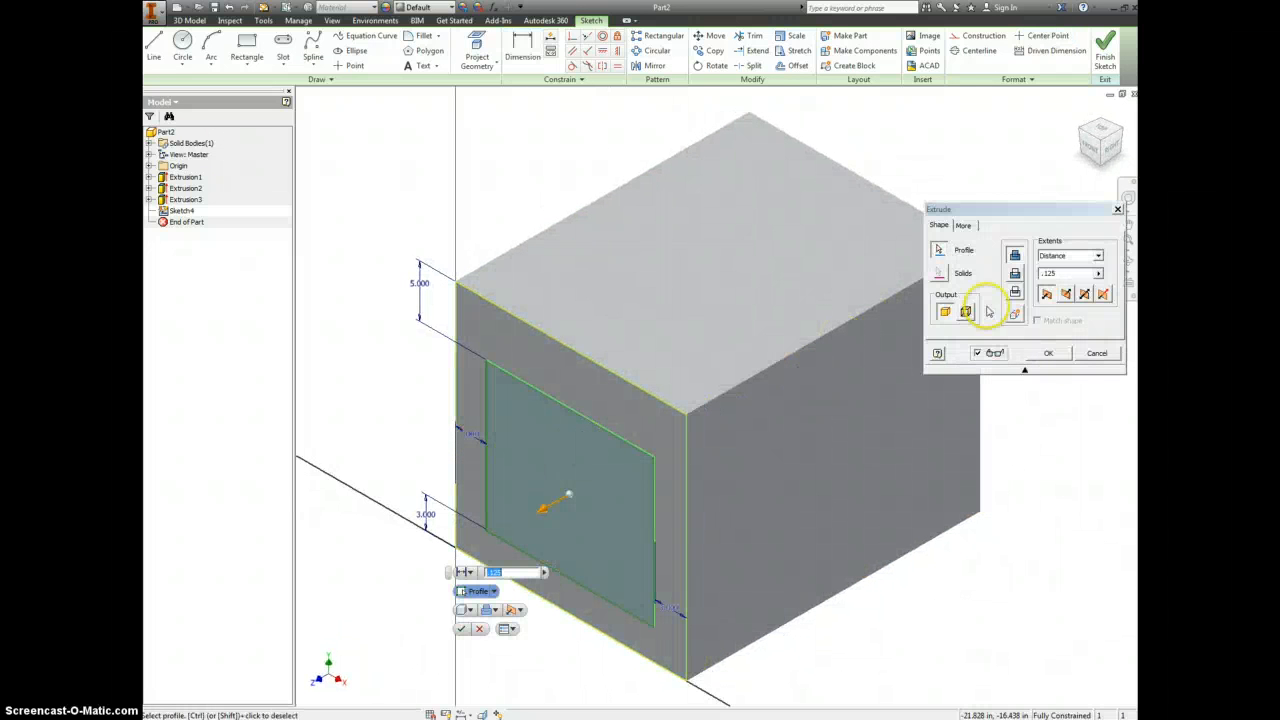
{"action": "left_click", "coordinate": [1015, 275]}
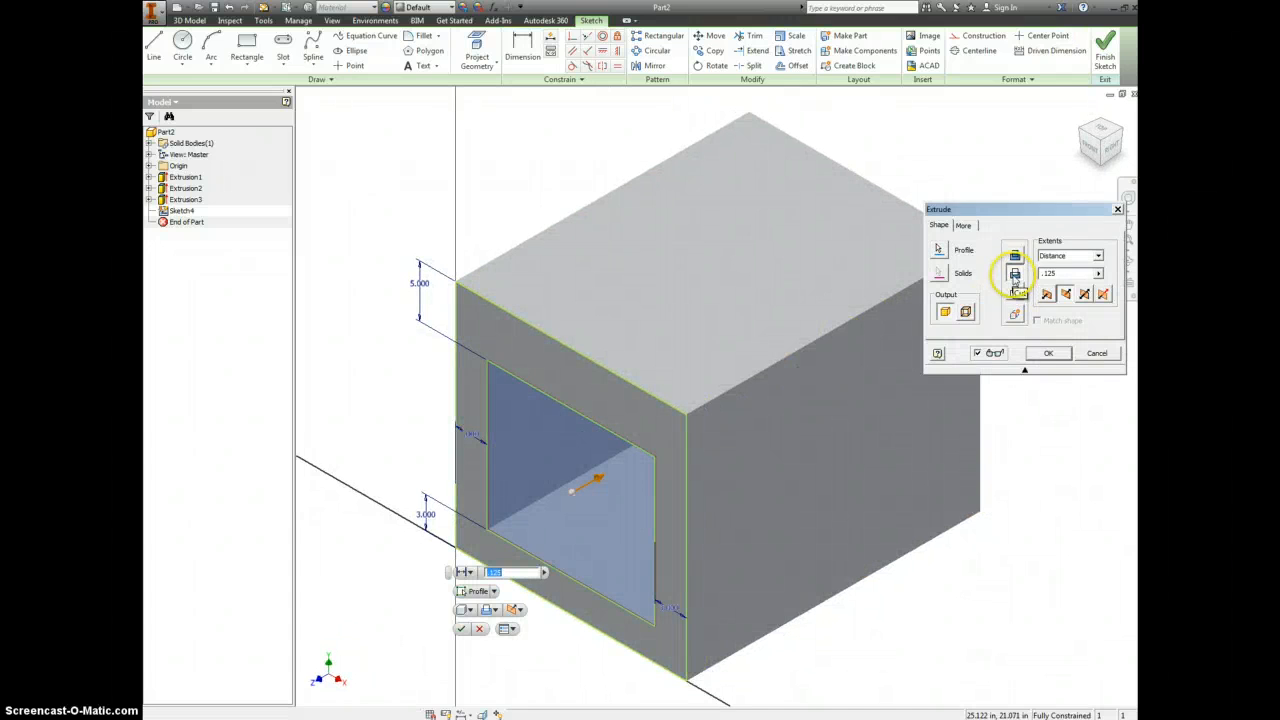
{"action": "left_click", "coordinate": [1048, 353]}
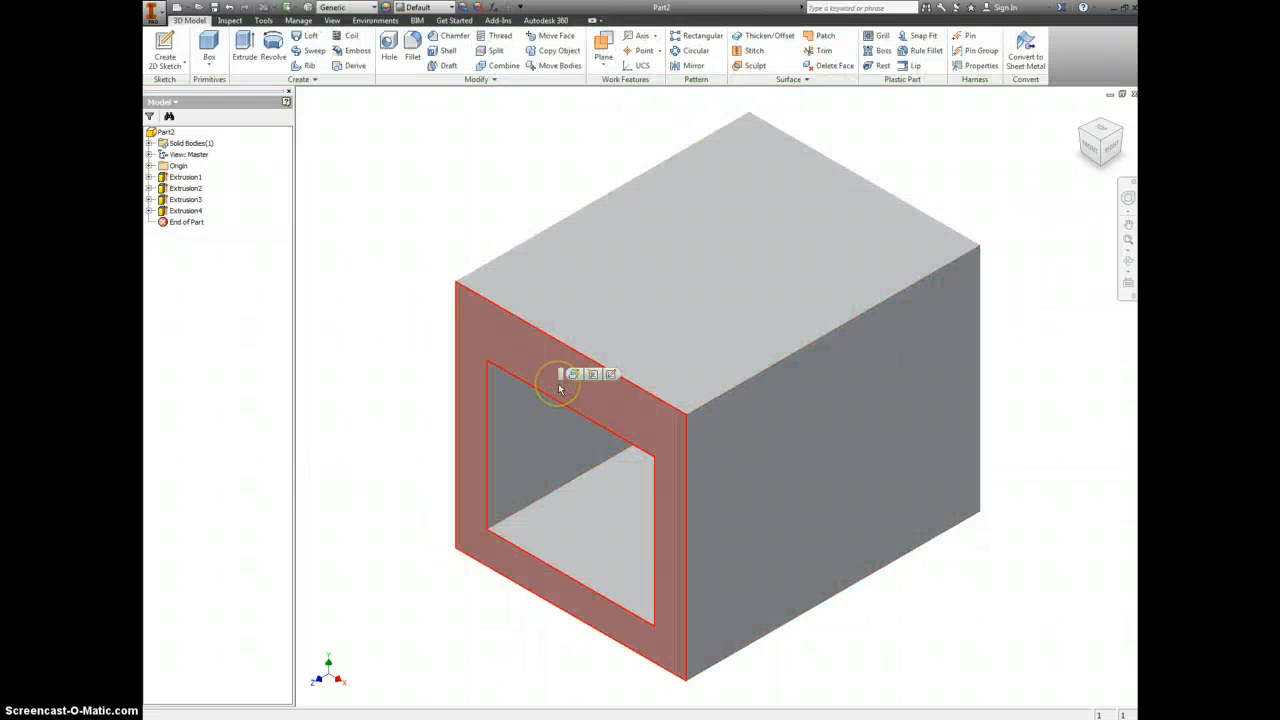
- Start a sketch on the front face and offset the door opening's outline outward by about 0.5 in
{"action": "right_click", "coordinate": [558, 388]}
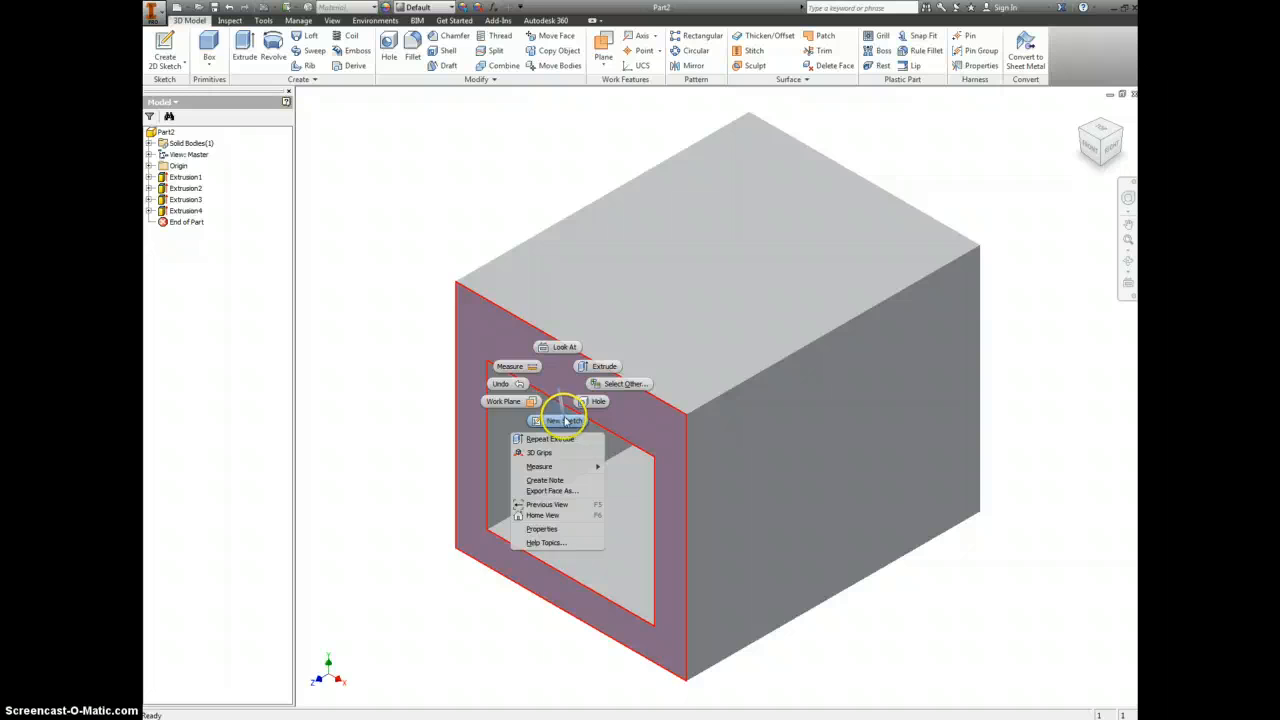
{"action": "left_click", "coordinate": [564, 417]}
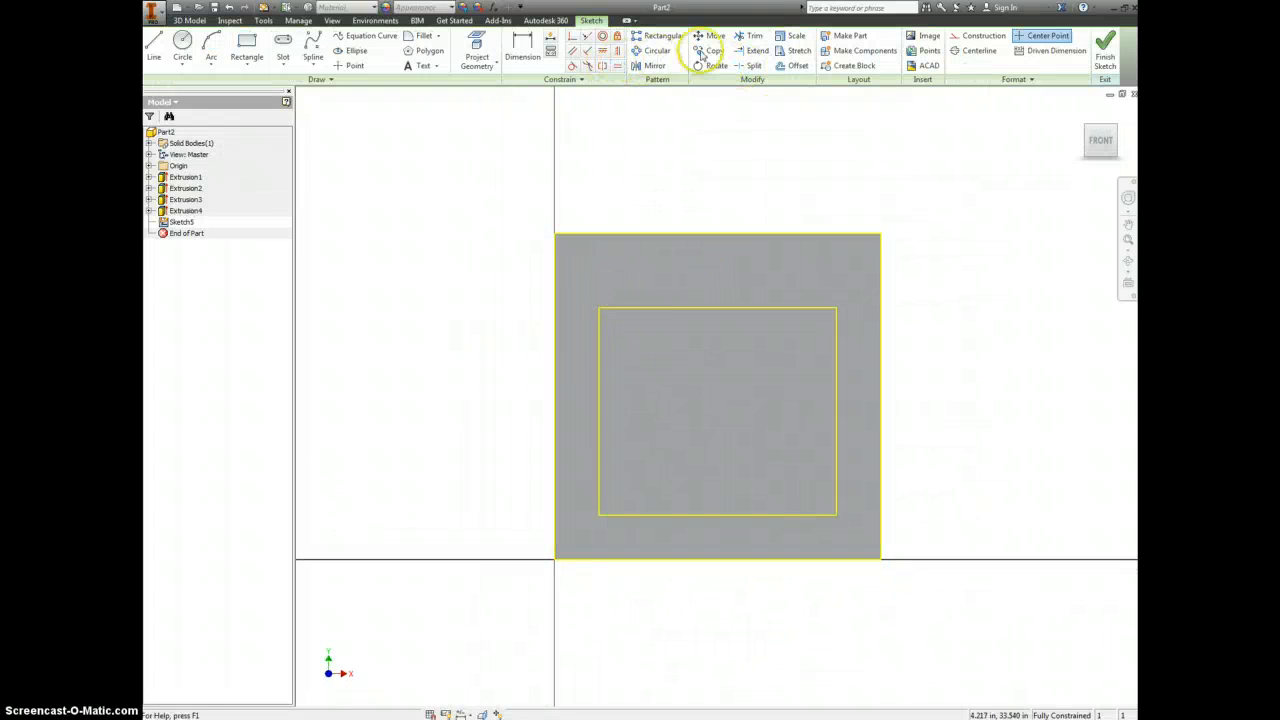
{"action": "left_click", "coordinate": [794, 66]}
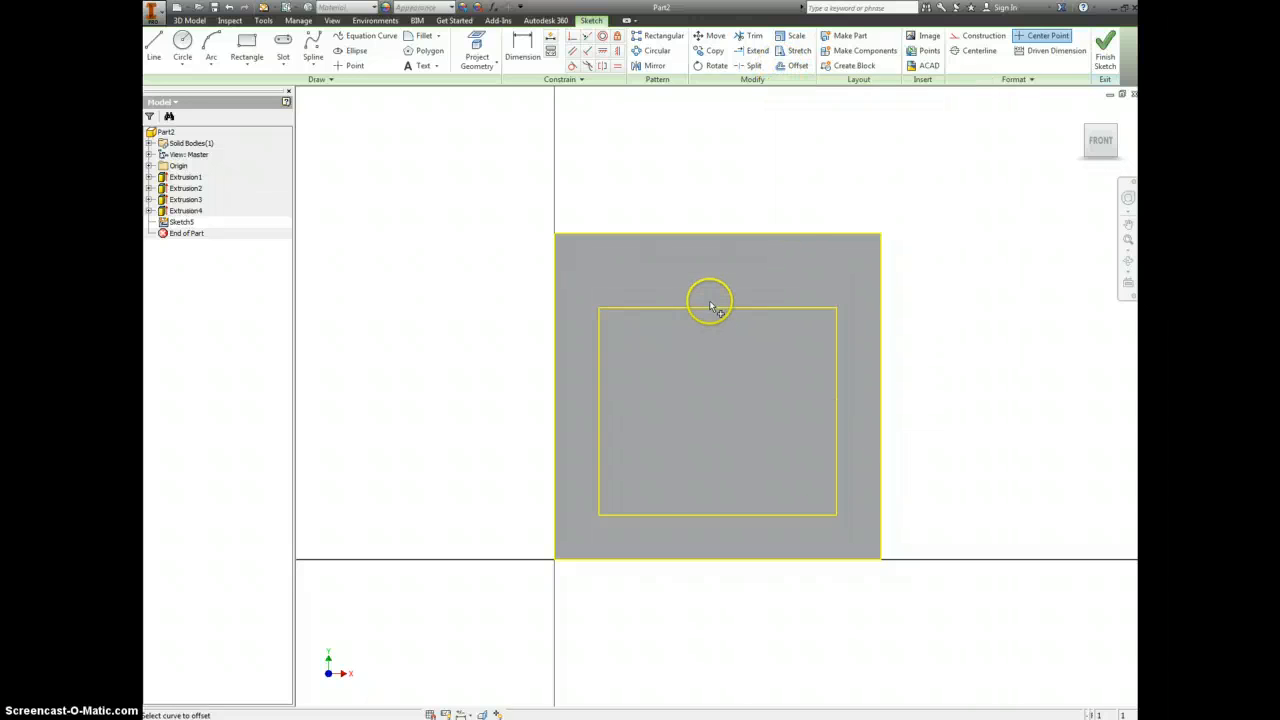
{"action": "left_click", "coordinate": [714, 312]}
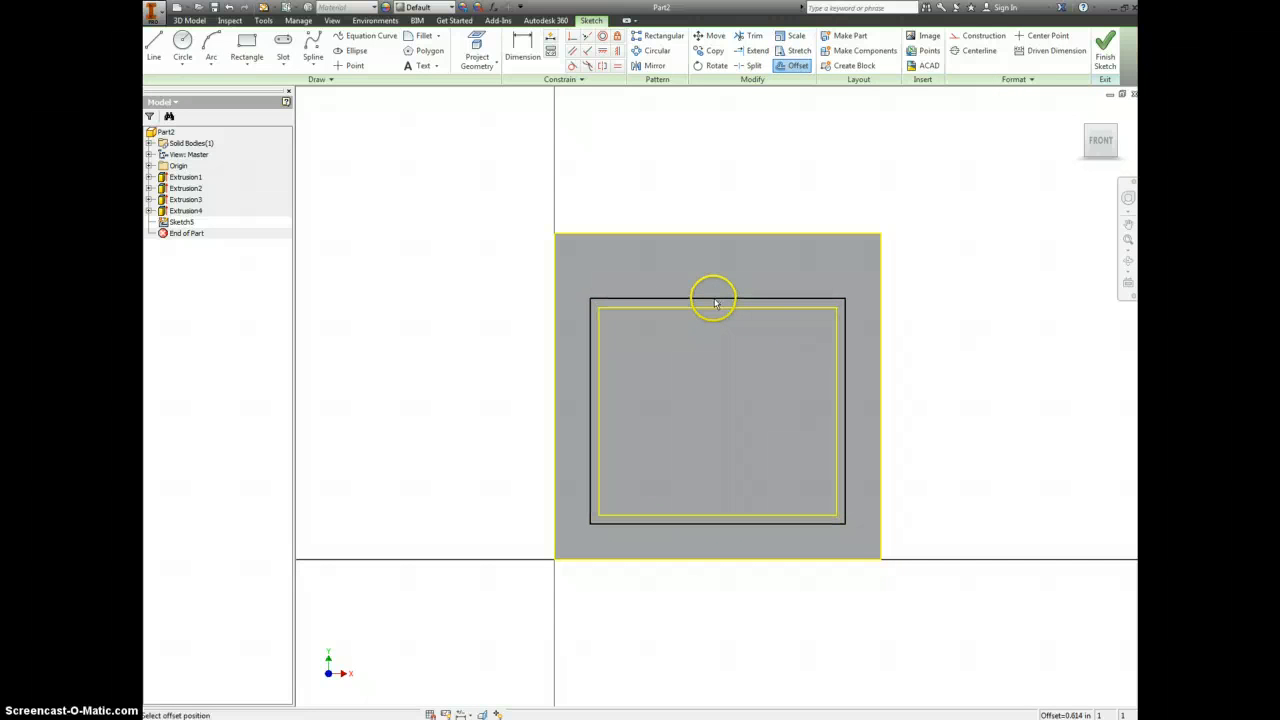
{"action": "left_click", "coordinate": [715, 305]}
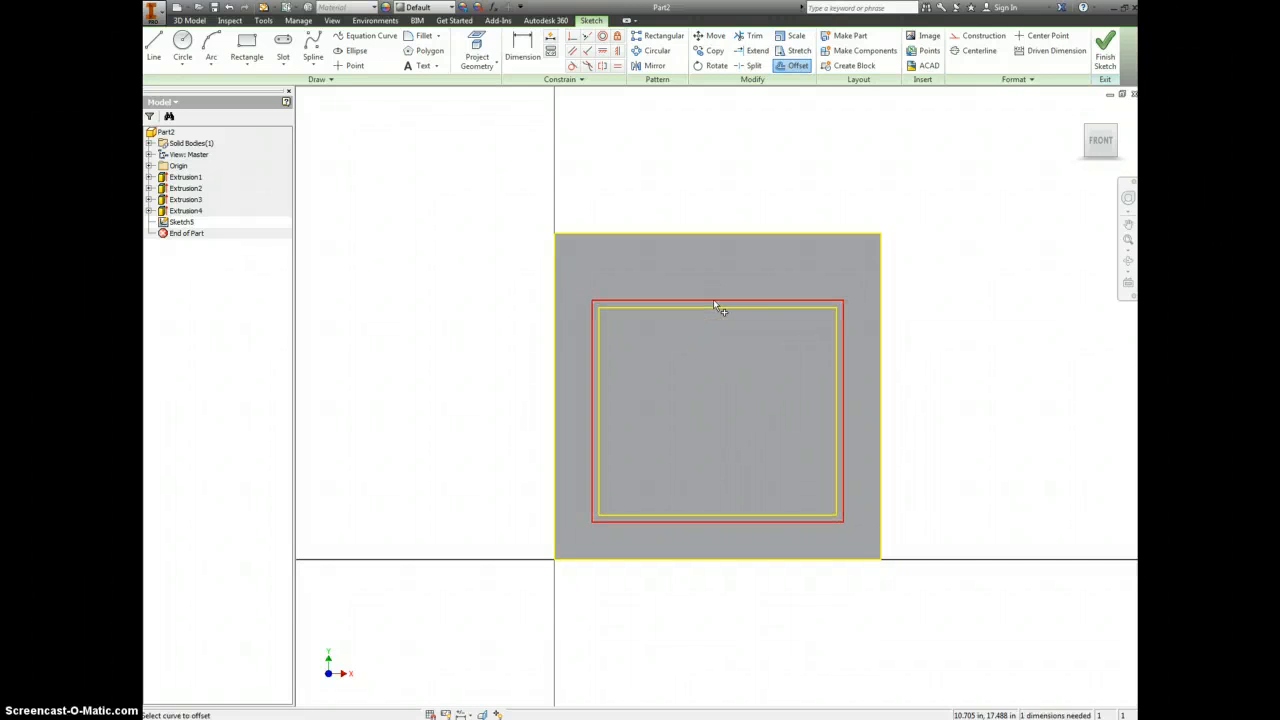
{"action": "key", "text": "F6"}
{"action": "key", "text": "e"}
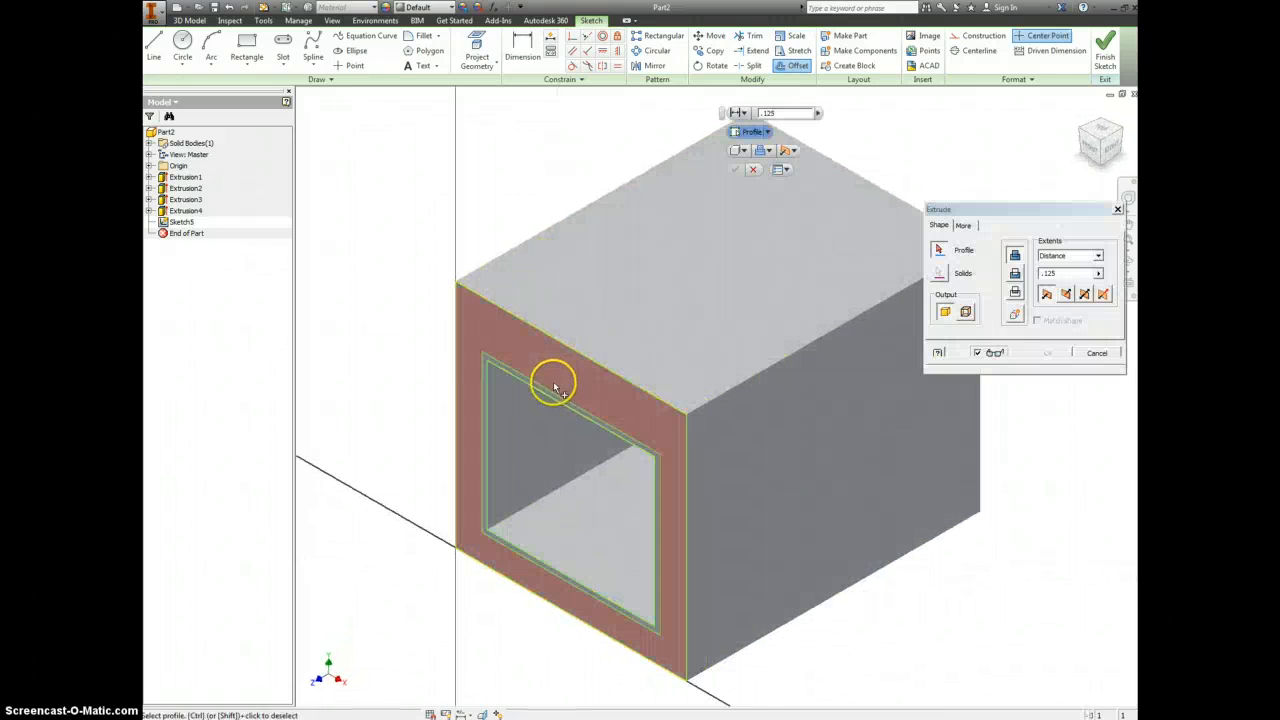
{"action": "left_click", "coordinate": [1097, 353]}
- Dimension the gap between the door opening's edge and the offset outline as 0.125 in
{"action": "key", "text": "d"}
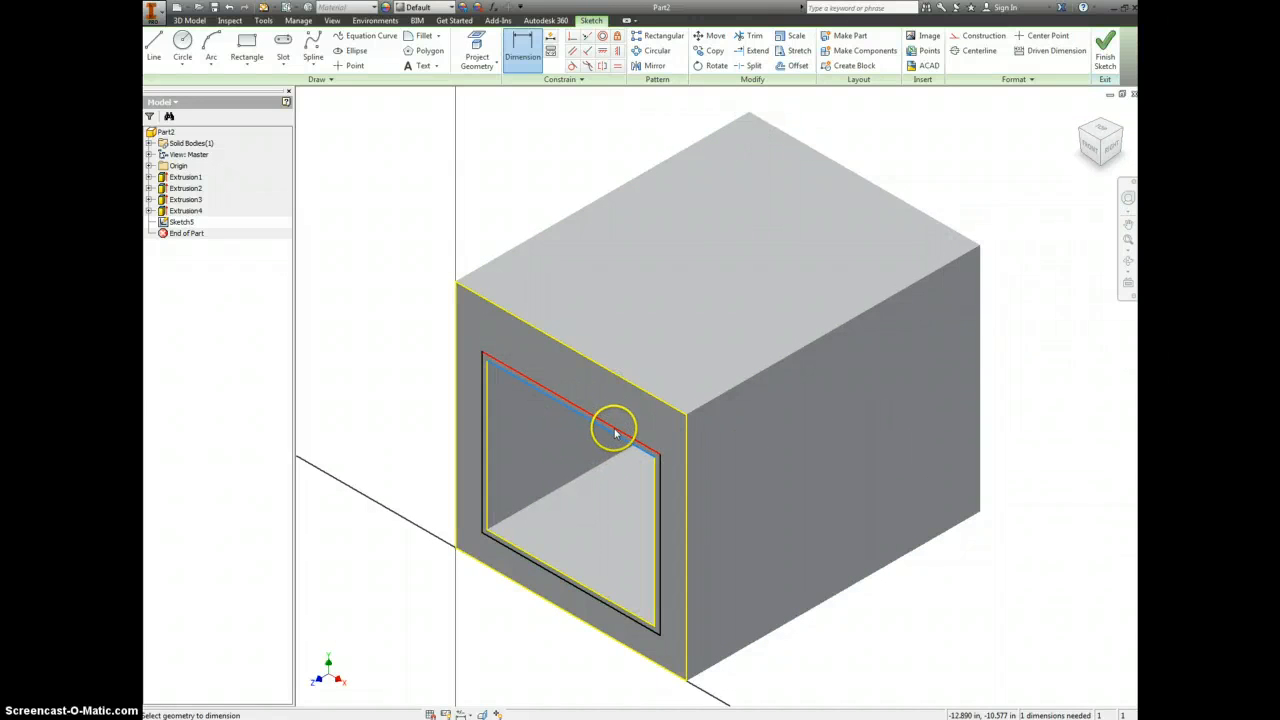
{"action": "left_click", "coordinate": [615, 432]}
{"action": "left_click", "coordinate": [734, 488]}
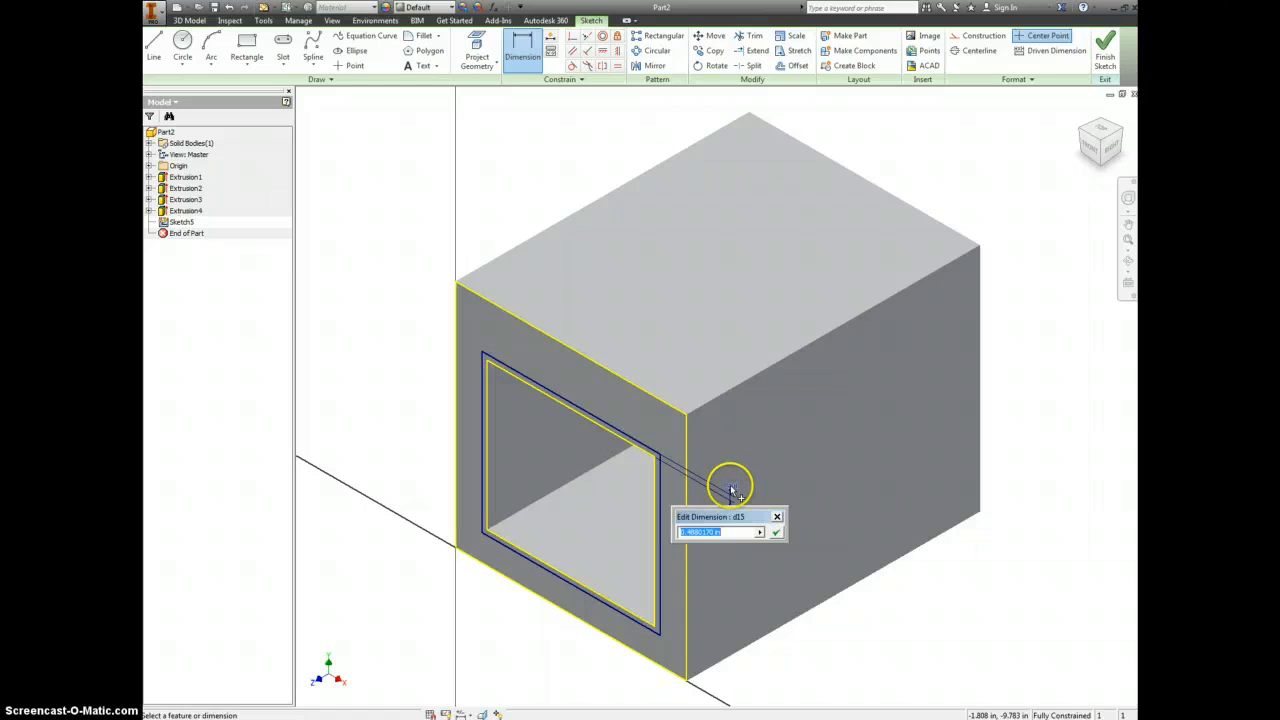
{"action": "type", "text": ".125"}
{"action": "key", "text": "Return"}
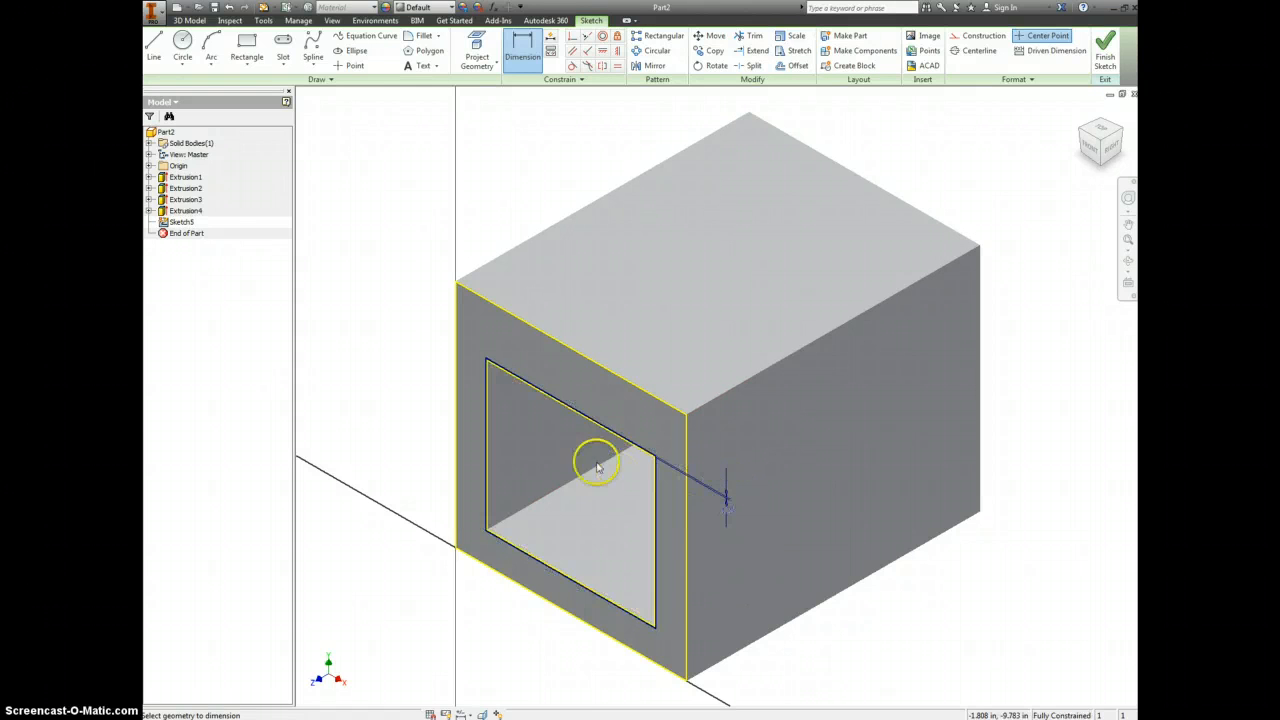
- Extrude the thin ring around the door opening outward from the front face to form the door lip
{"action": "scroll", "coordinate": [597, 467], "scroll_direction": "up", "scroll_amount": 5}
{"action": "key", "text": "e"}
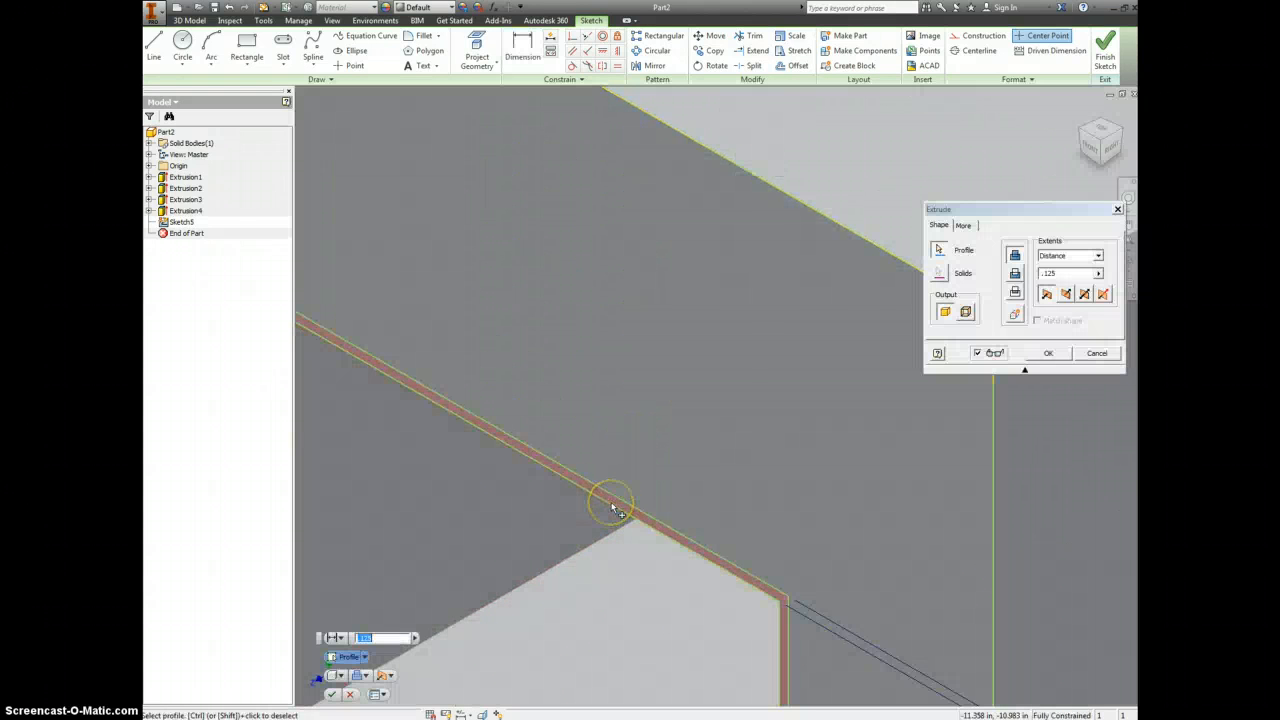
{"action": "left_click", "coordinate": [615, 510]}
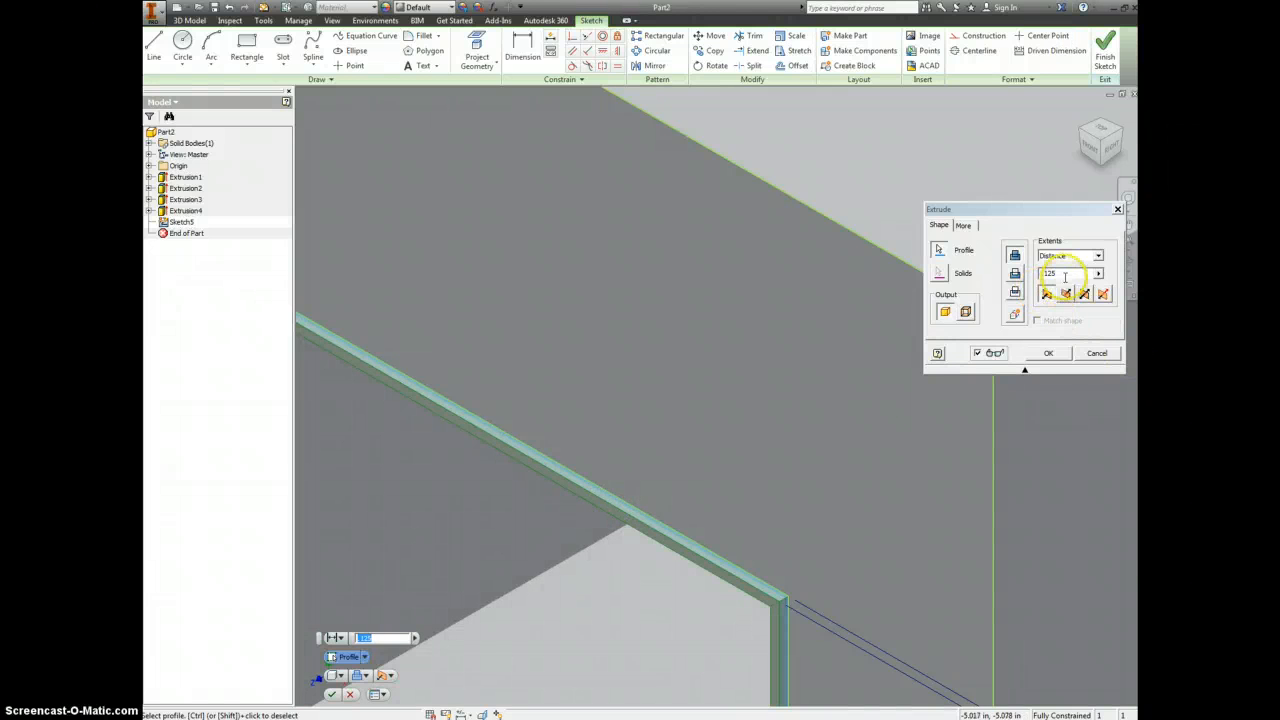
{"action": "left_click_drag", "start_coordinate": [1066, 275], "coordinate": [1022, 280]}
{"action": "key", "text": "Return"}
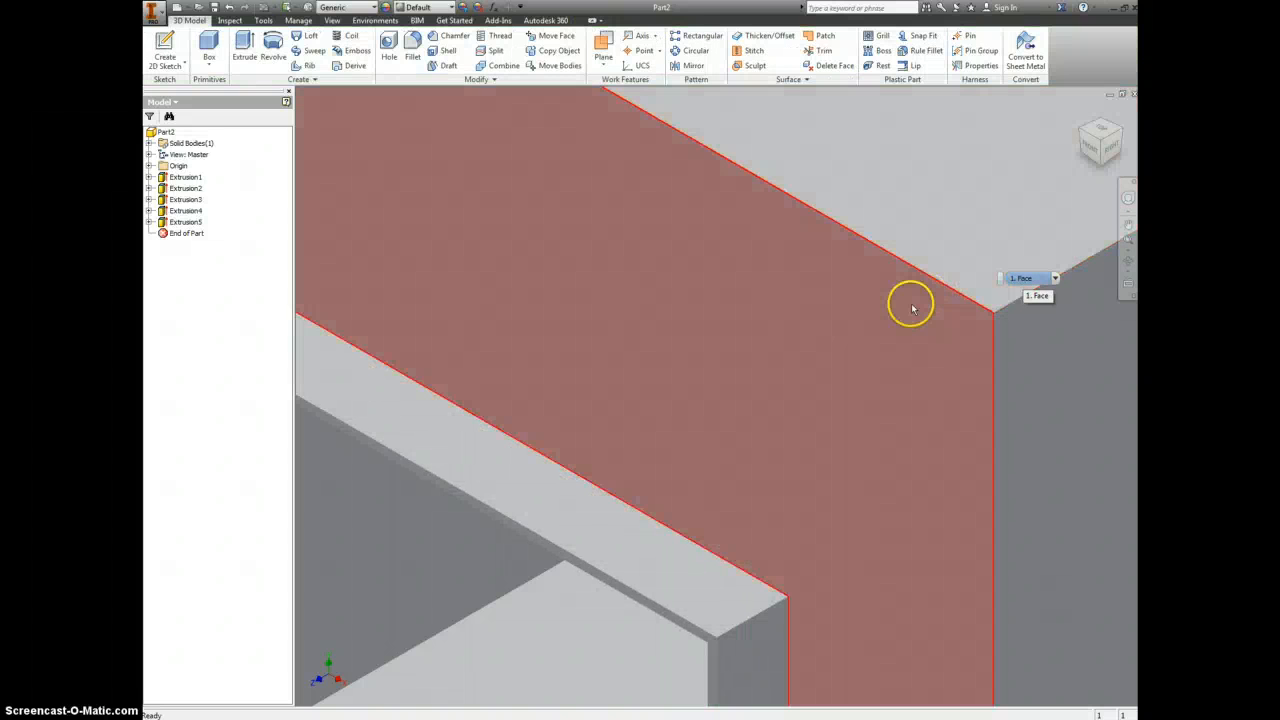
{"action": "key", "text": "F6"}
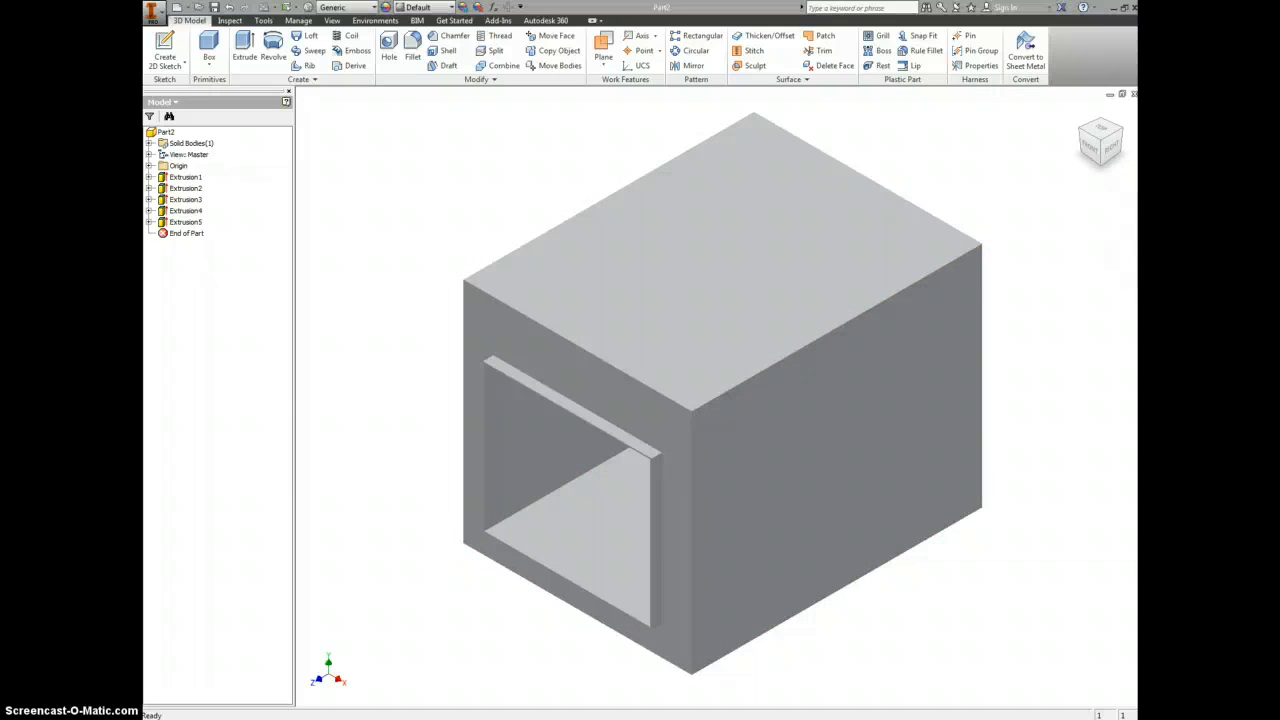
- Look up the flue hole in the Fire Box PDF plans and sketch a 6 in diameter circle near the middle of the box's top face
{"action": "left_click_drag", "start_coordinate": [1137, 122], "coordinate": [800, 2]}
{"action": "scroll", "coordinate": [623, 194], "scroll_direction": "up", "scroll_amount": 4}
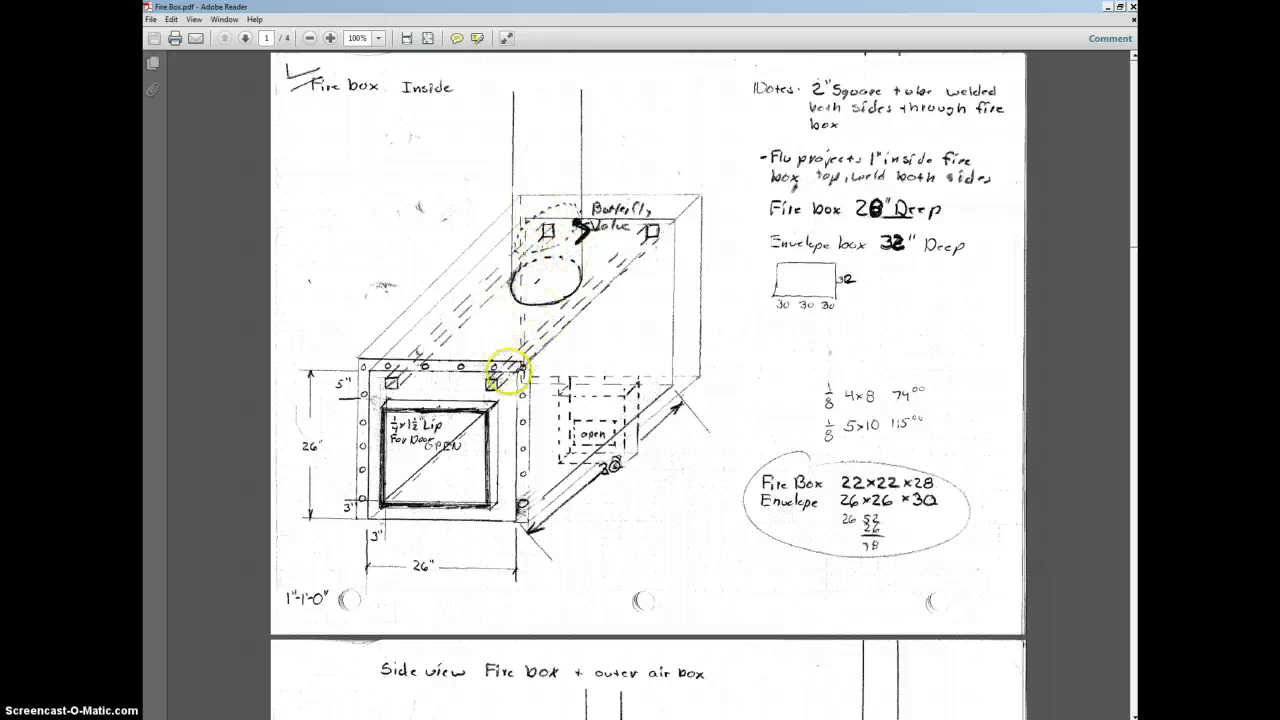
{"action": "scroll", "coordinate": [542, 355], "scroll_direction": "down", "scroll_amount": 12}
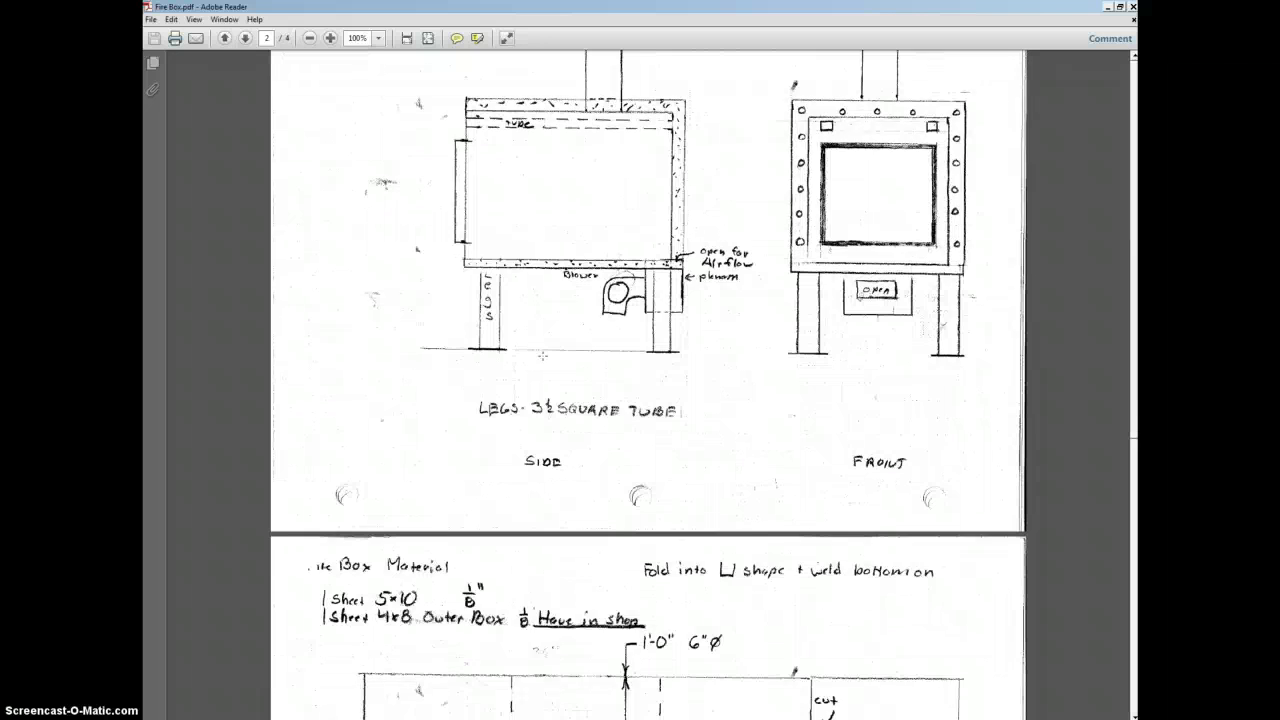
{"action": "scroll", "coordinate": [542, 355], "scroll_direction": "down", "scroll_amount": 8}
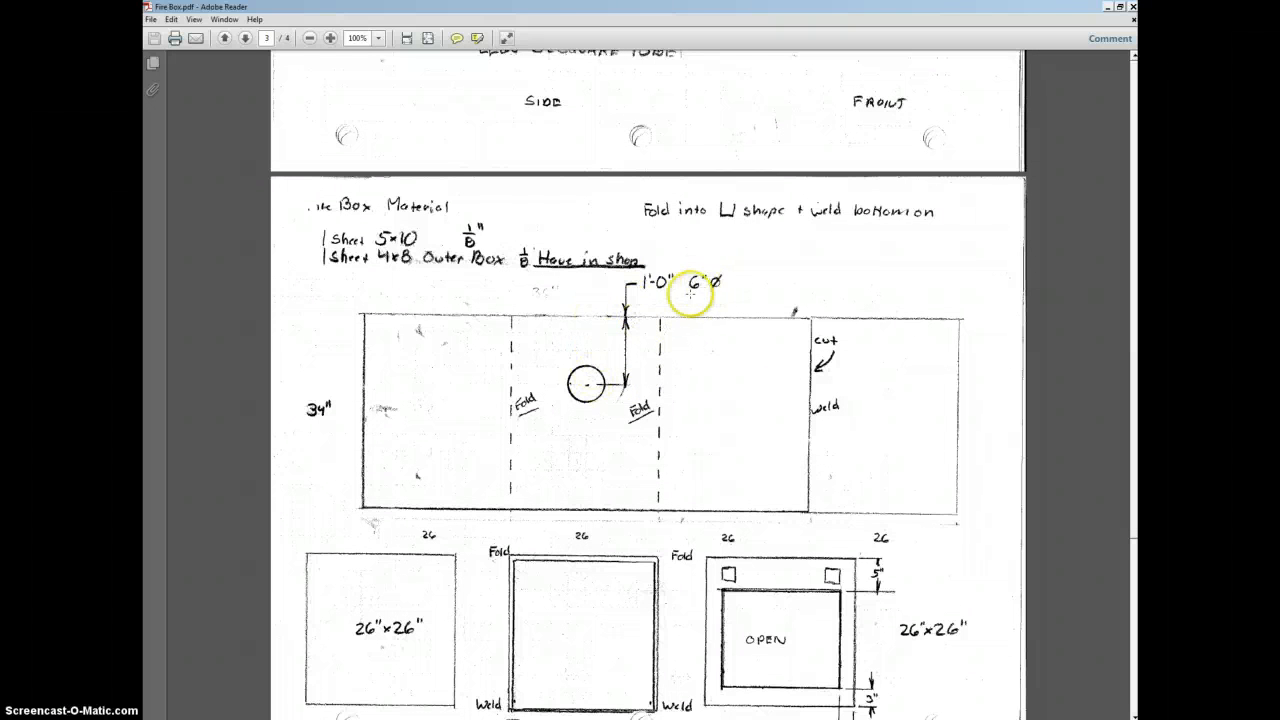
{"action": "key", "text": "alt+Tab"}
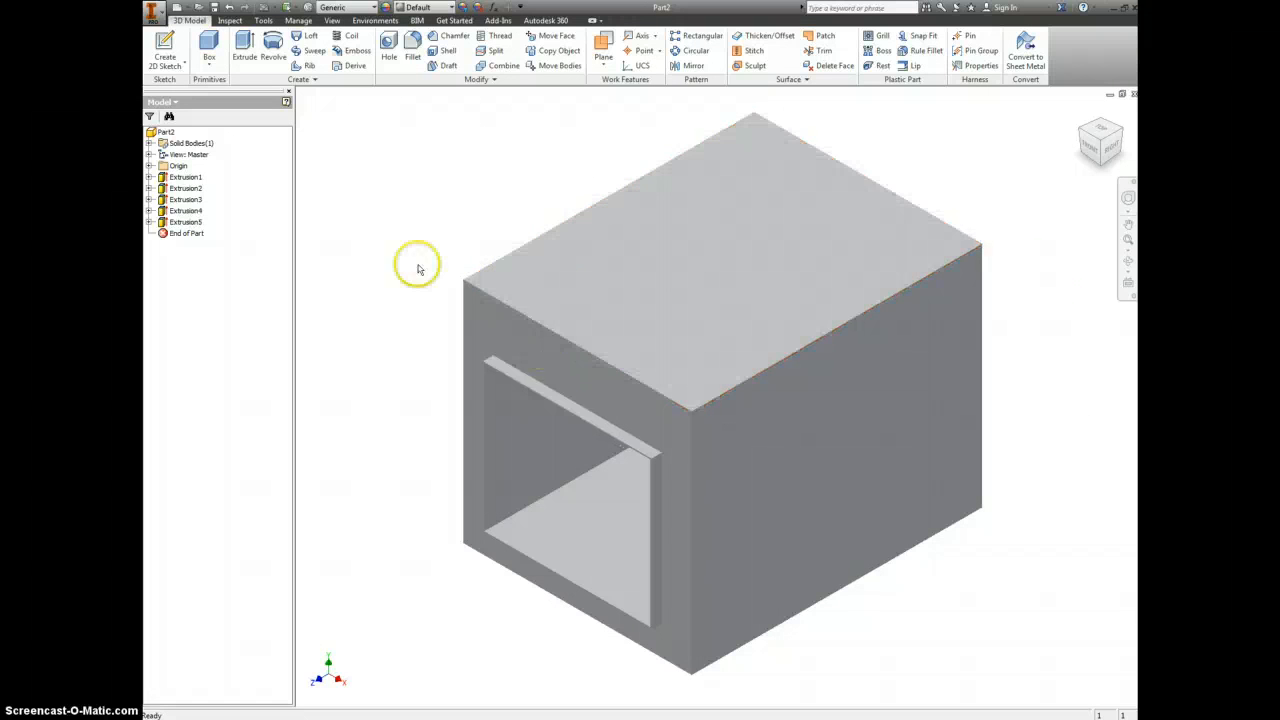
{"action": "left_click", "coordinate": [611, 281]}
{"action": "right_click", "coordinate": [611, 281]}
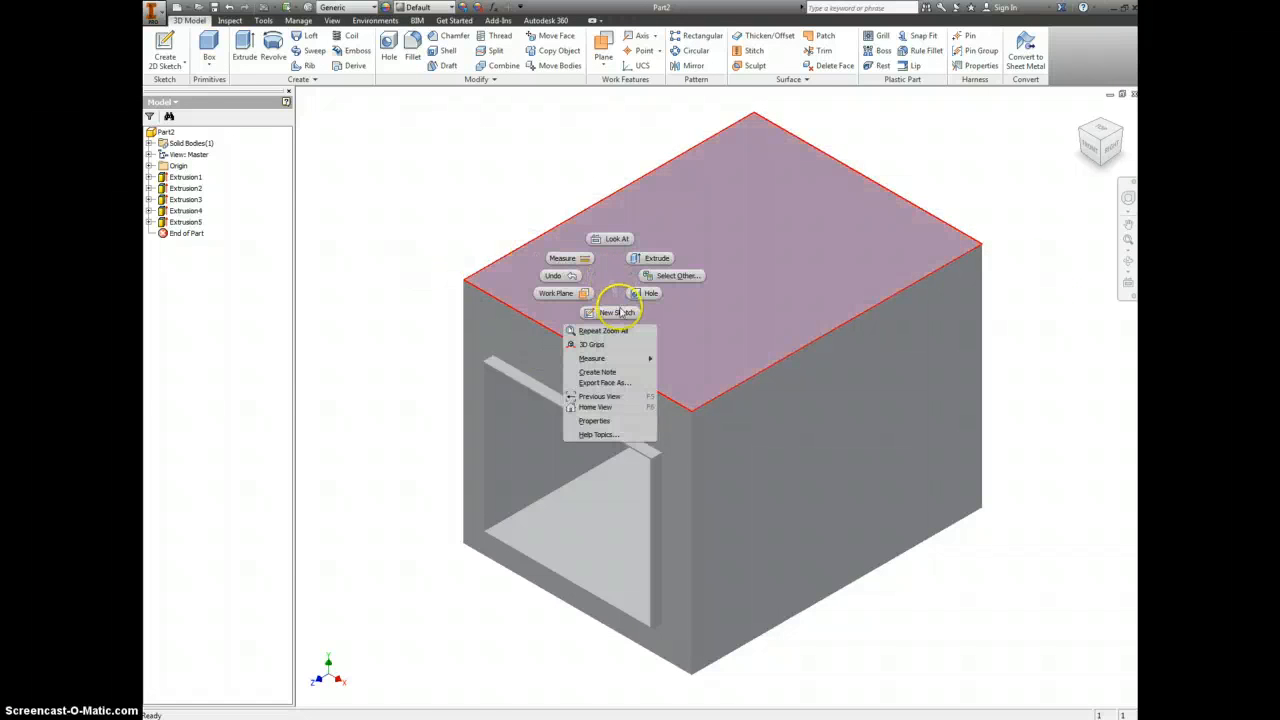
{"action": "left_click", "coordinate": [616, 312]}
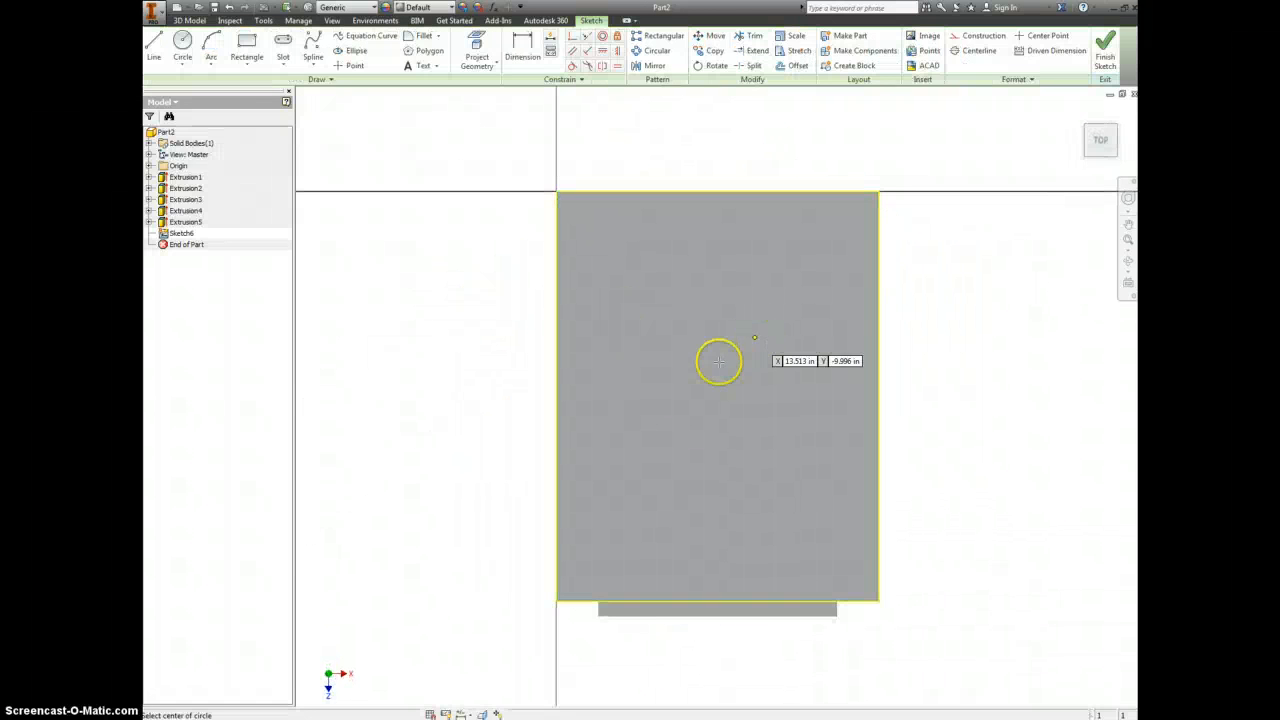
{"action": "key", "text": "c"}
{"action": "left_click", "coordinate": [717, 364]}
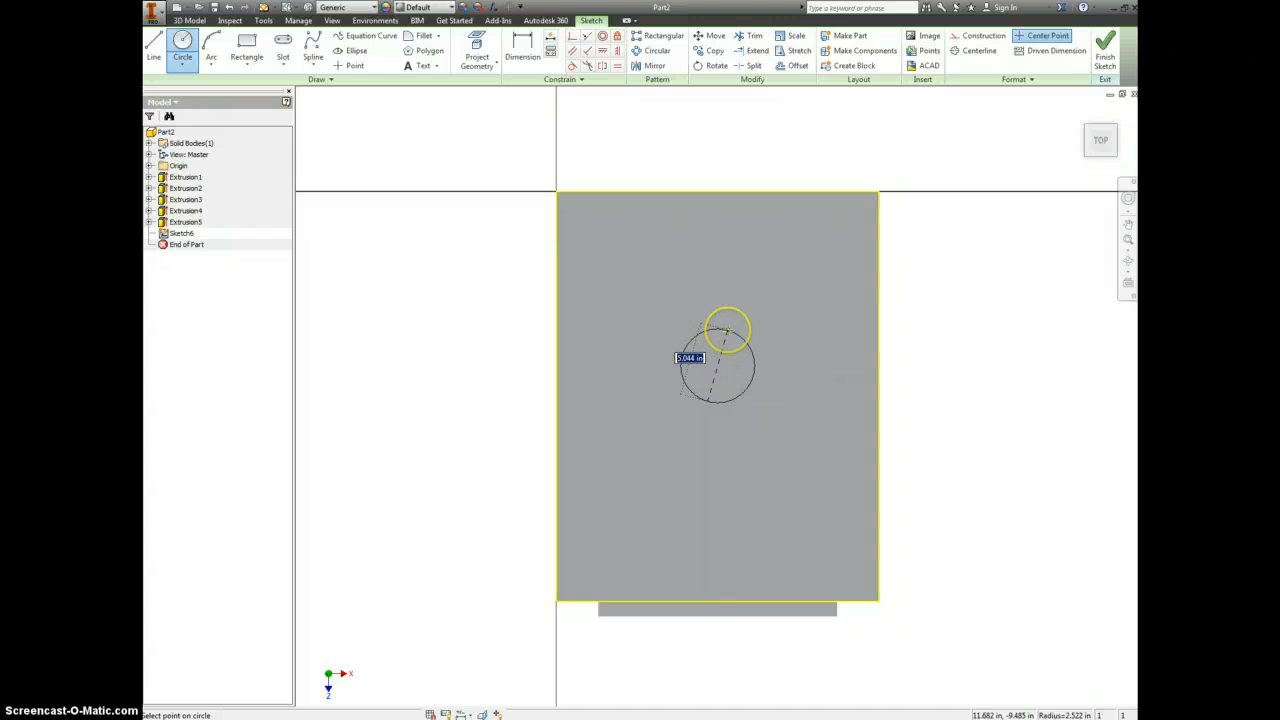
{"action": "type", "text": "6"}
{"action": "key", "text": "Return"}
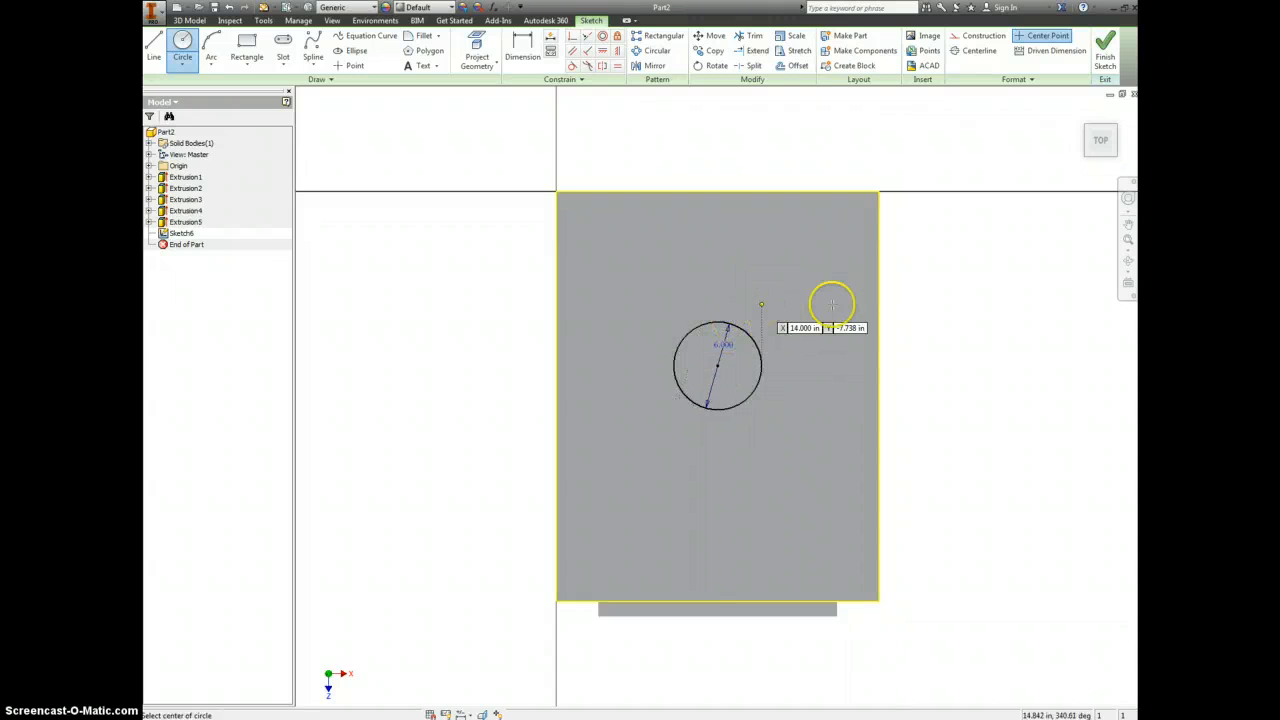
- Dimension the flue circle's centre 12 in from the back edge of the box's top face
{"action": "key", "text": "d"}
{"action": "left_click", "coordinate": [729, 192]}
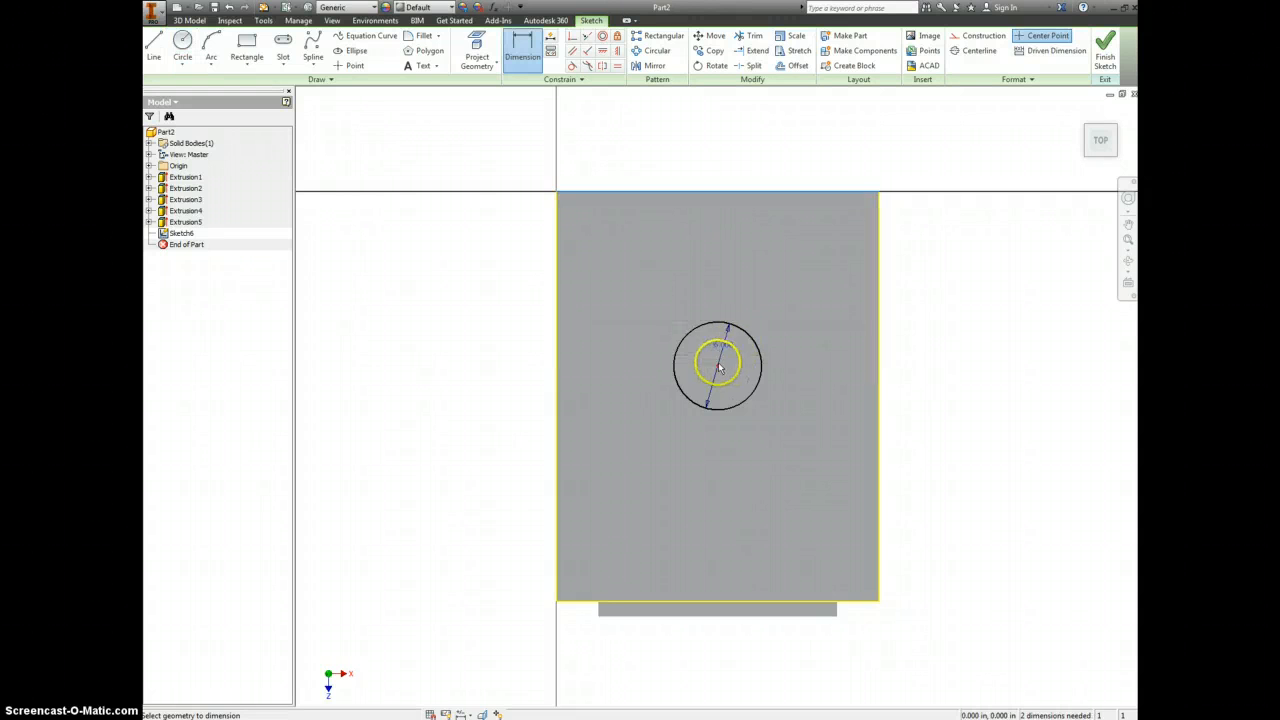
{"action": "left_click", "coordinate": [717, 364]}
{"action": "left_click", "coordinate": [782, 303]}
{"action": "type", "text": "1"}
{"action": "key", "text": "Return"}
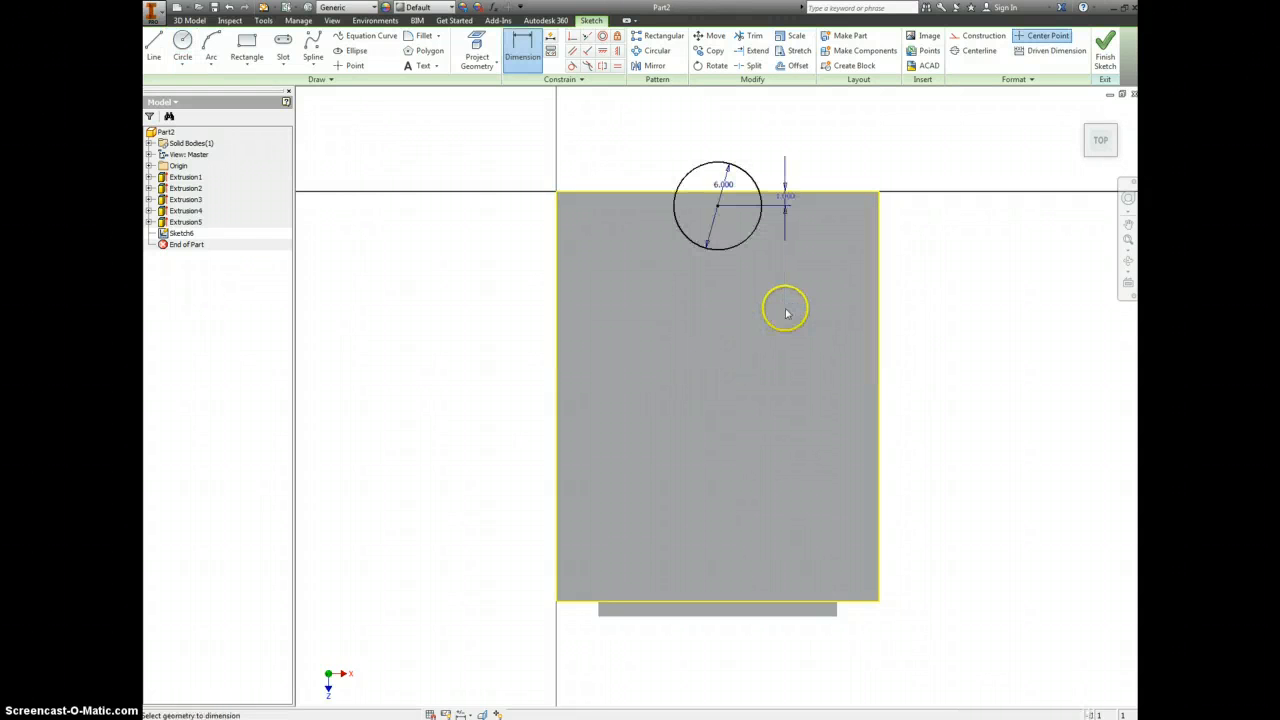
{"action": "double_click", "coordinate": [787, 199]}
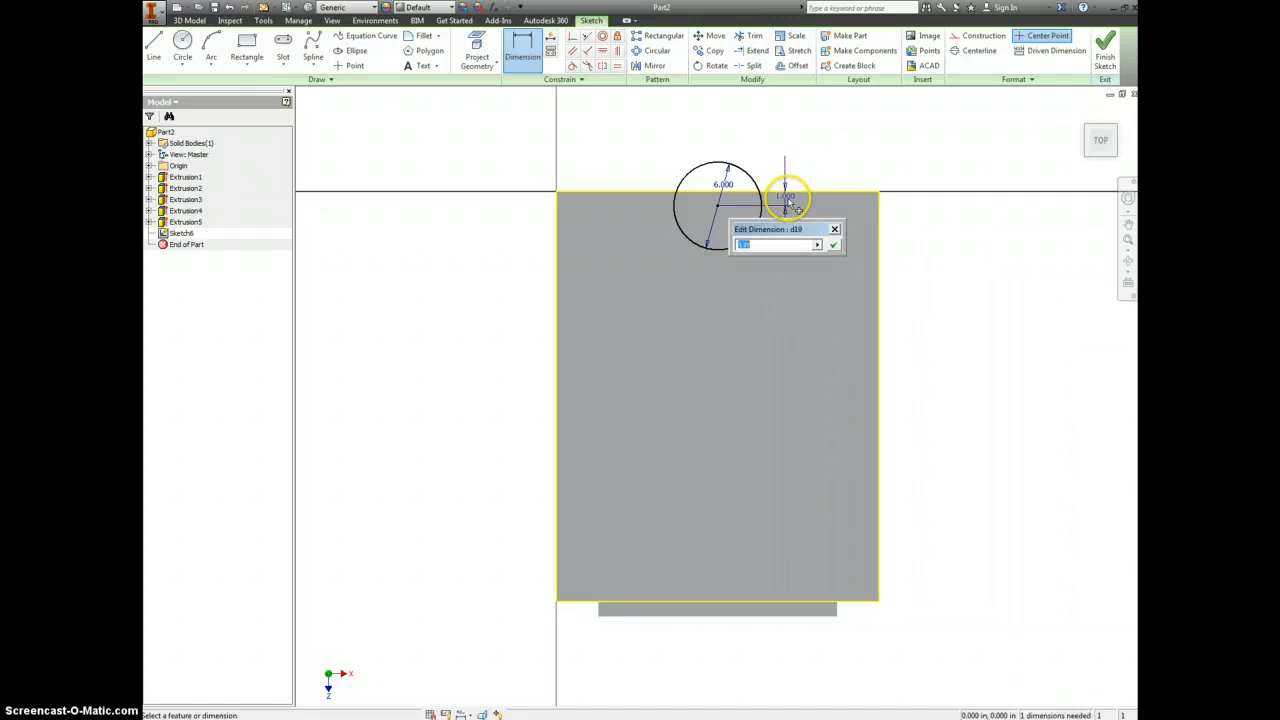
{"action": "key", "text": "Return"}
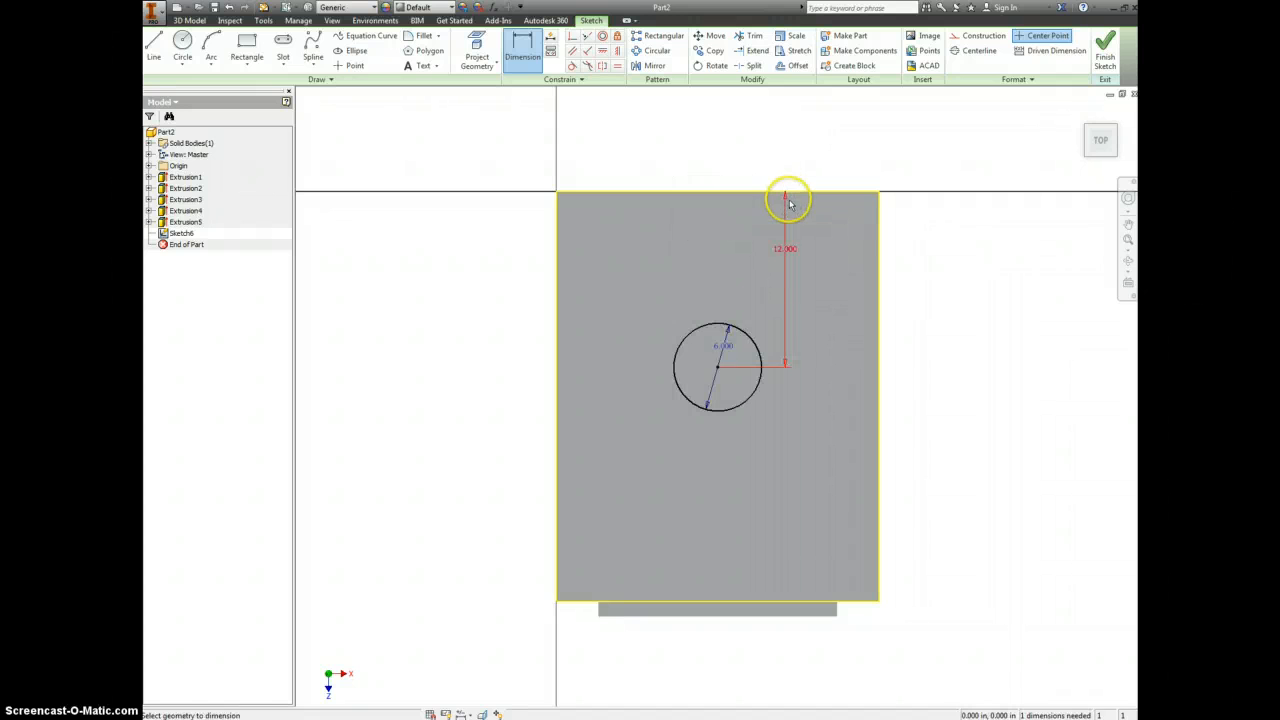
- Dimension the flue circle's centre 11 in from the right side edge of the box's top face
{"action": "left_click", "coordinate": [718, 368]}
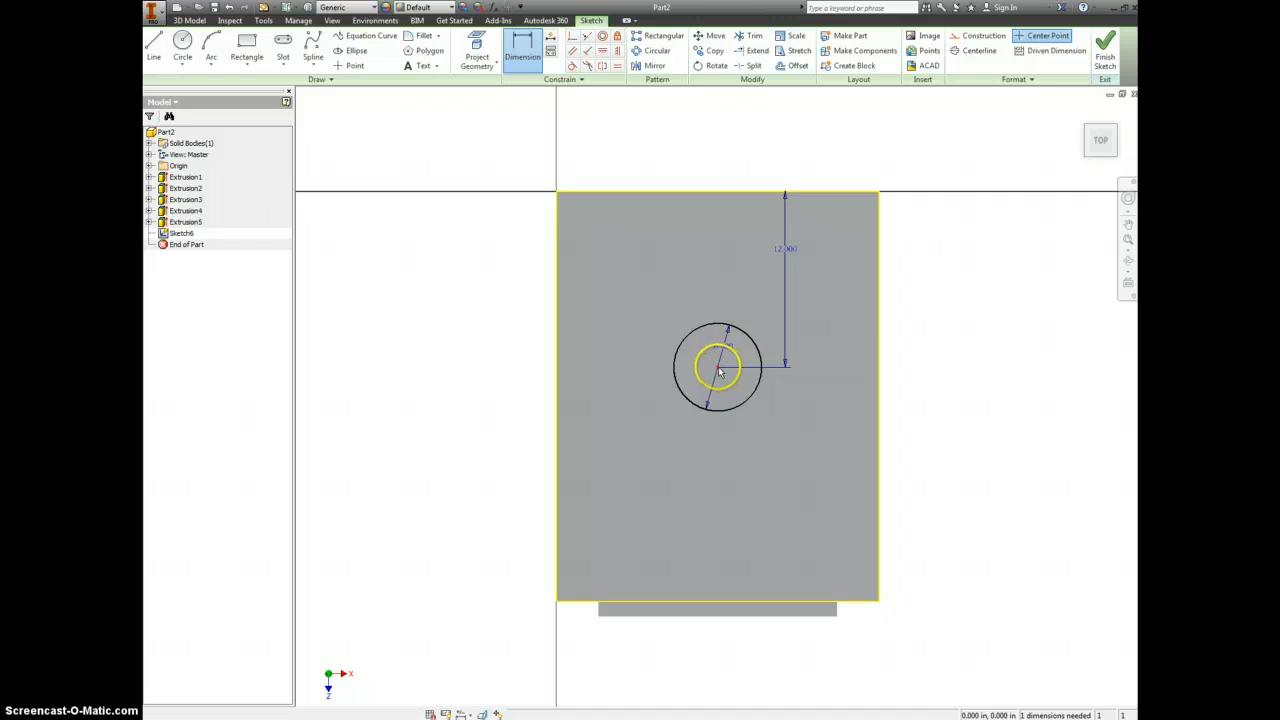
{"action": "left_click", "coordinate": [877, 346]}
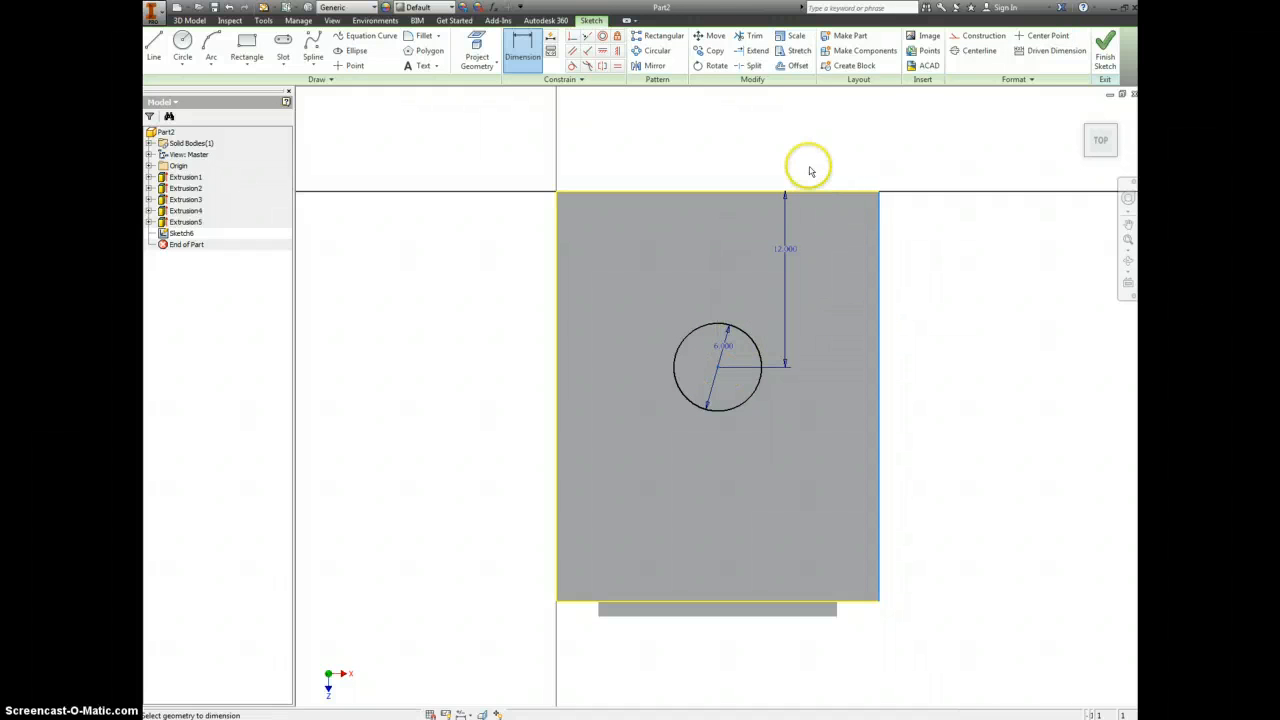
{"action": "left_click", "coordinate": [808, 157]}
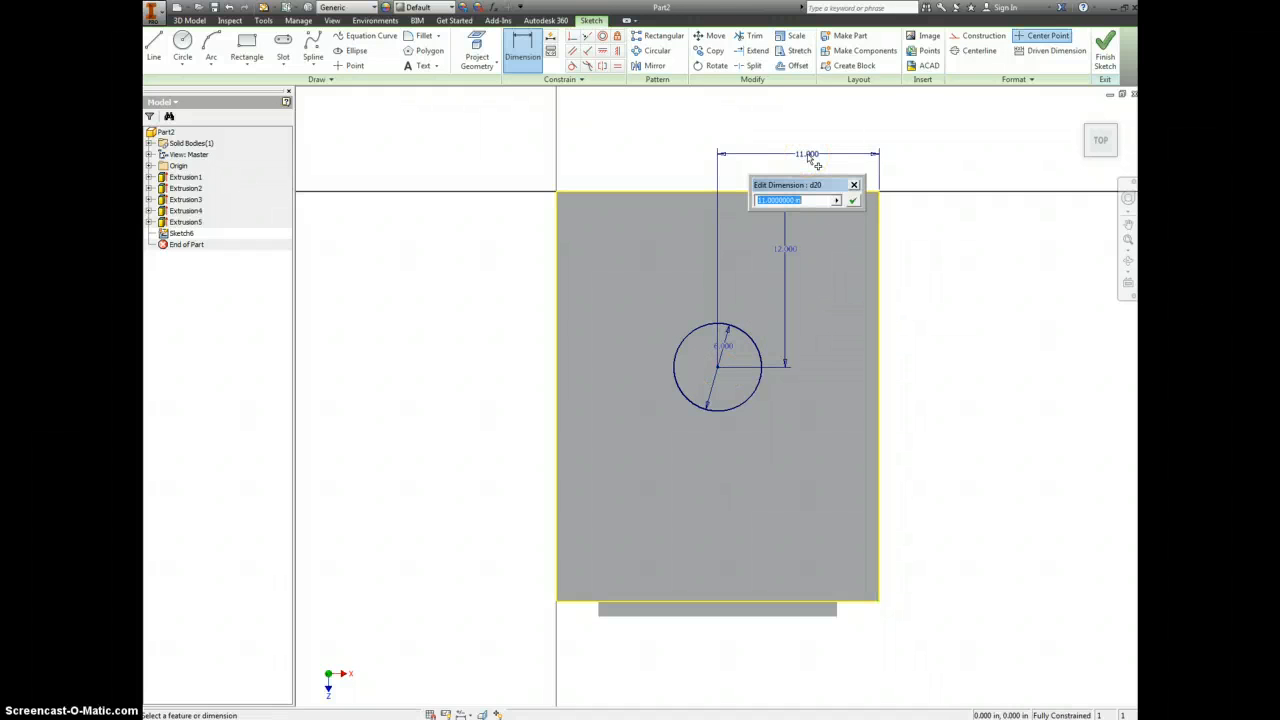
{"action": "left_click", "coordinate": [854, 200]}
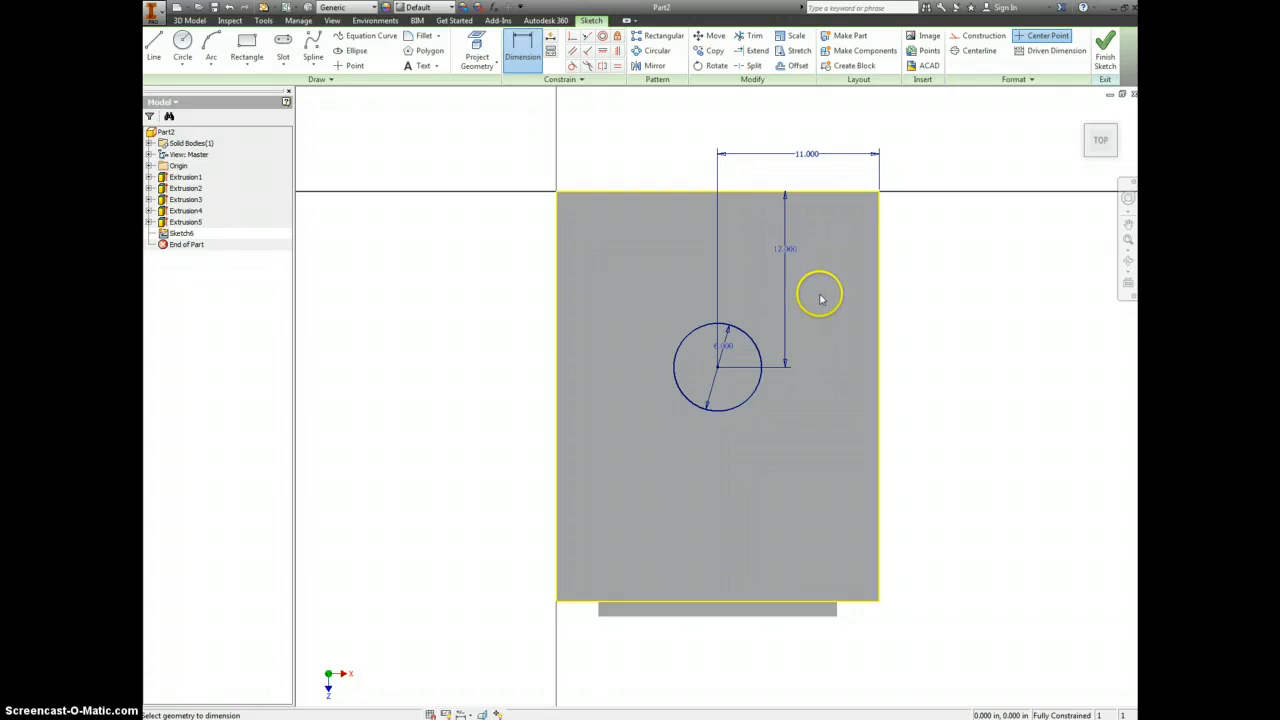
- Cut the flue hole through the top wall by extruding the 6 in circle 1 in downward as a cut
{"action": "key", "text": "e"}
{"action": "left_click", "coordinate": [727, 255]}
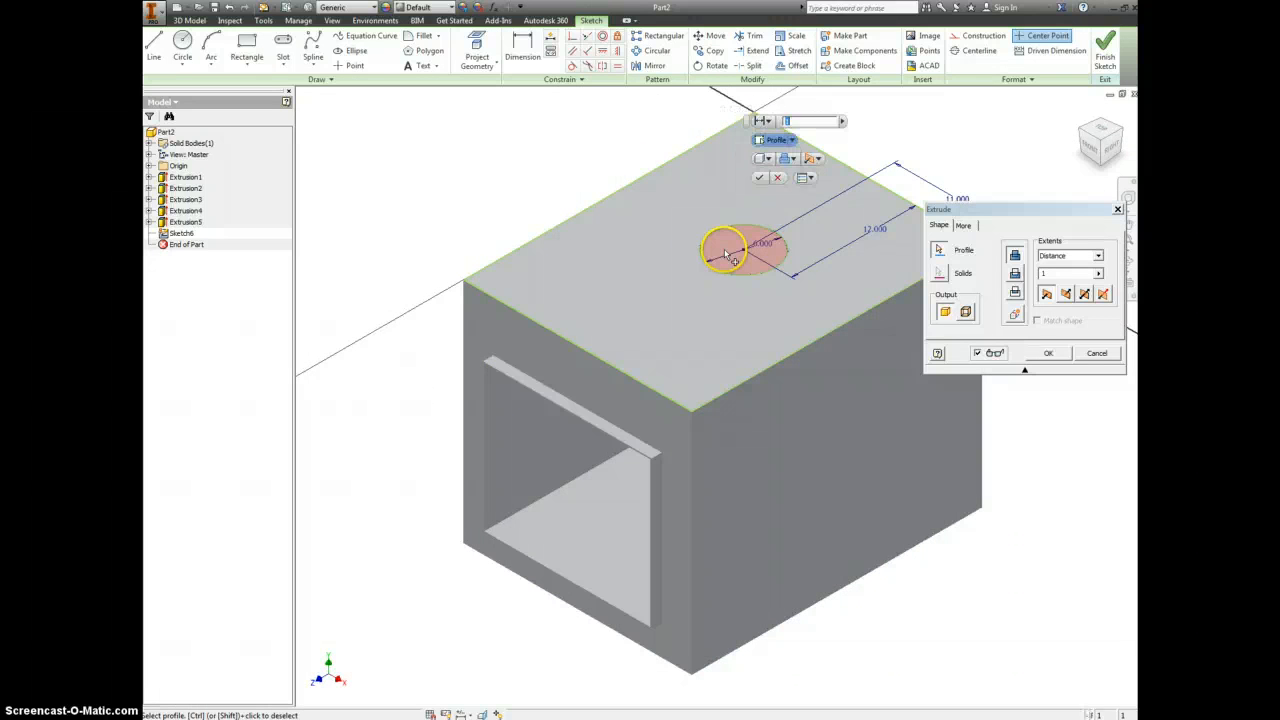
{"action": "left_click", "coordinate": [1043, 274]}
{"action": "left_click", "coordinate": [1015, 273]}
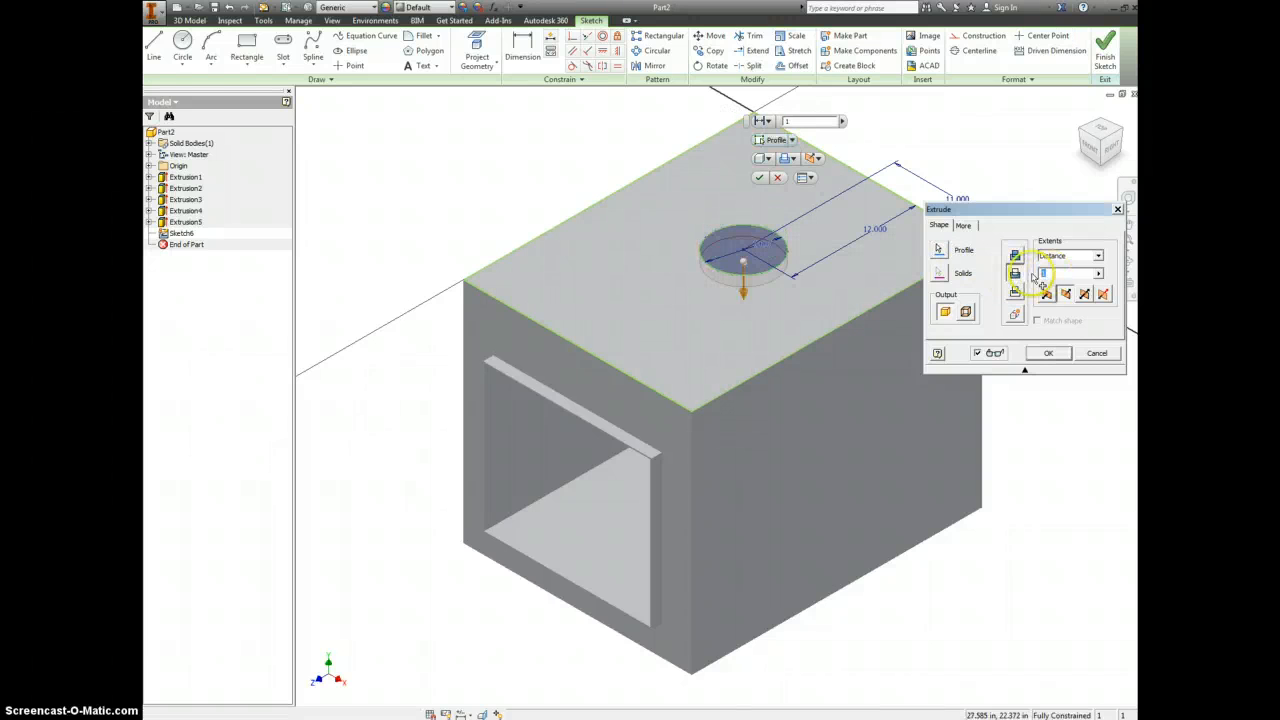
{"action": "key", "text": "Return"}
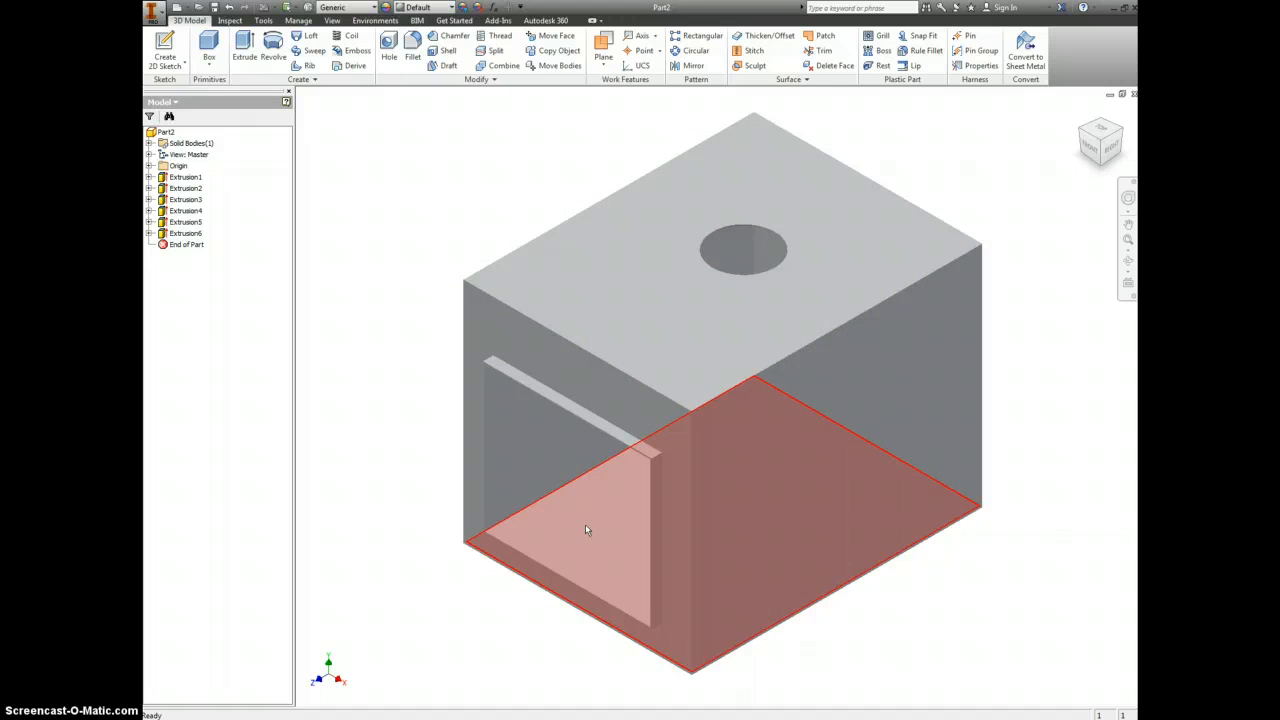
{"action": "mouse_move", "coordinate": [586, 530]}
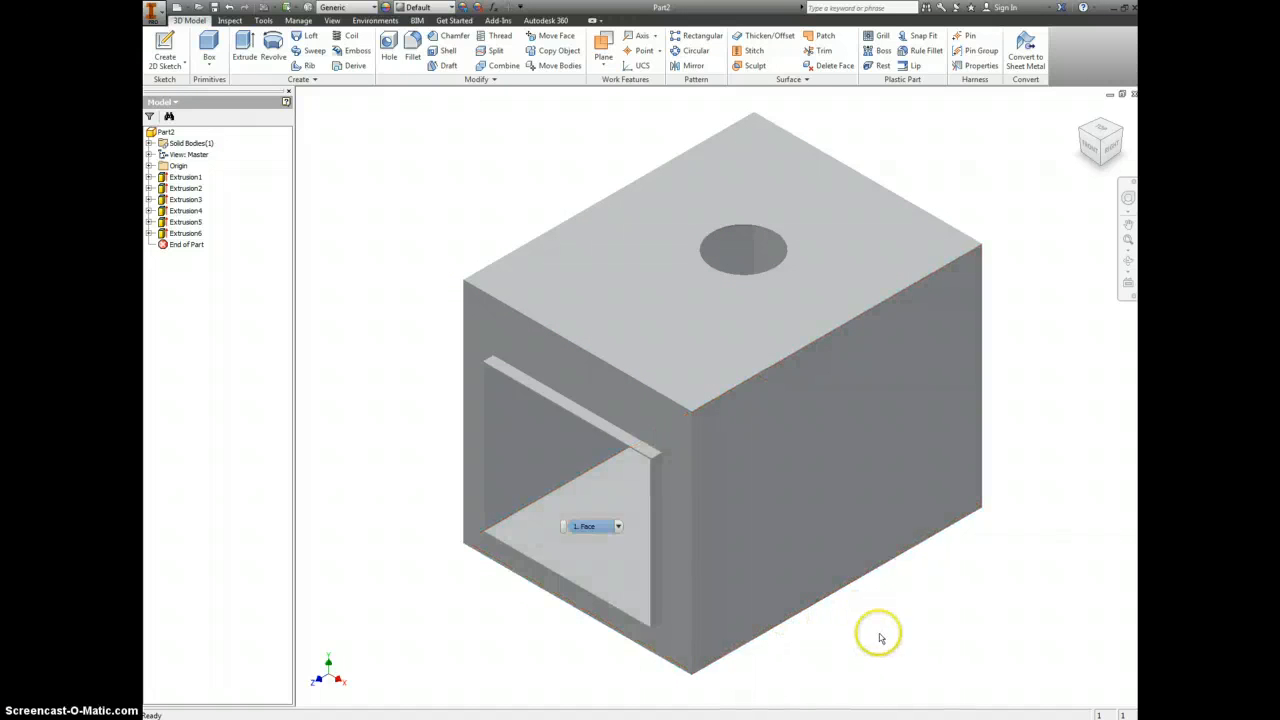
{"action": "middle_click_drag", "start_coordinate": [880, 637], "coordinate": [877, 584], "text": "shift"}
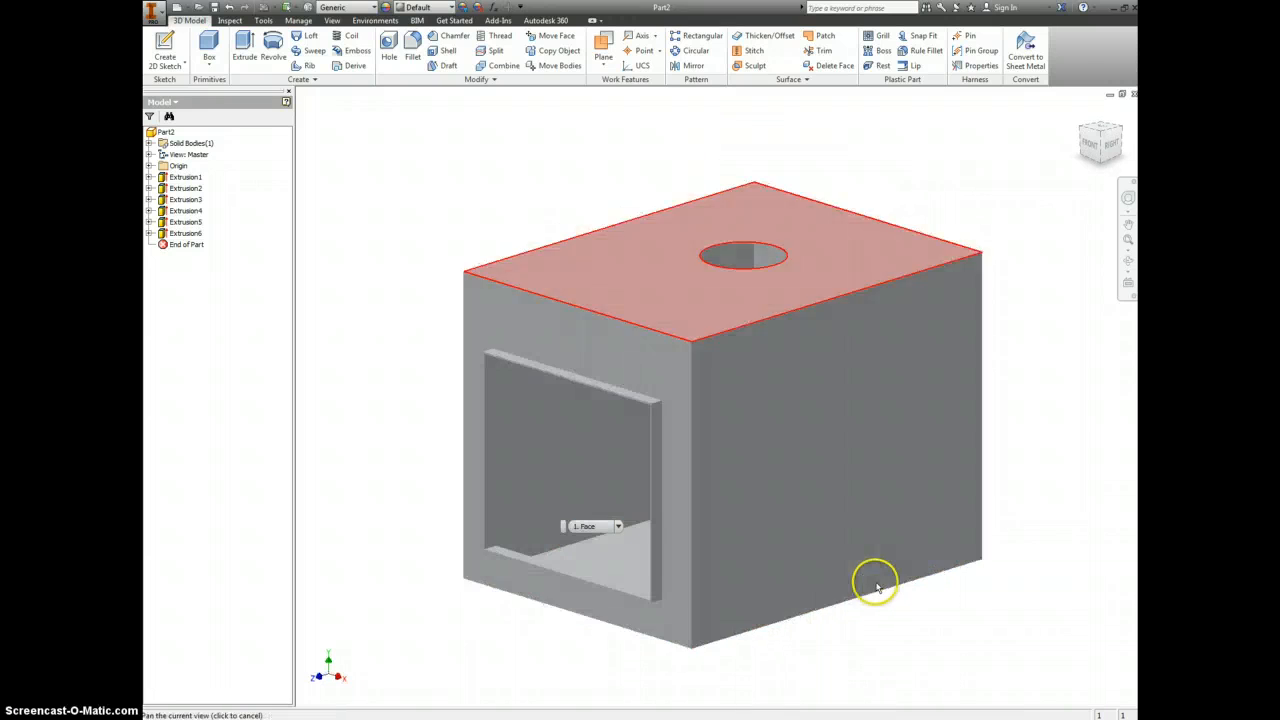
{"action": "scroll", "coordinate": [877, 584], "scroll_direction": "down", "scroll_amount": 2}
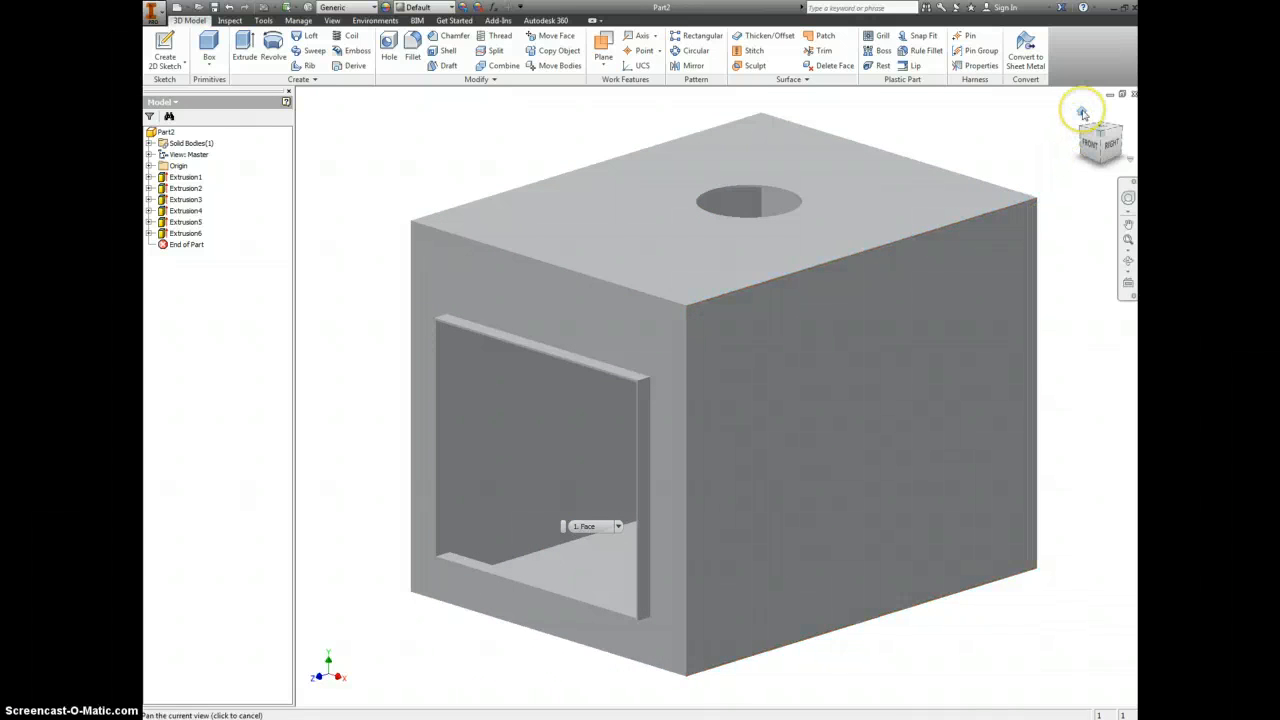
{"action": "left_click", "coordinate": [1085, 110]}
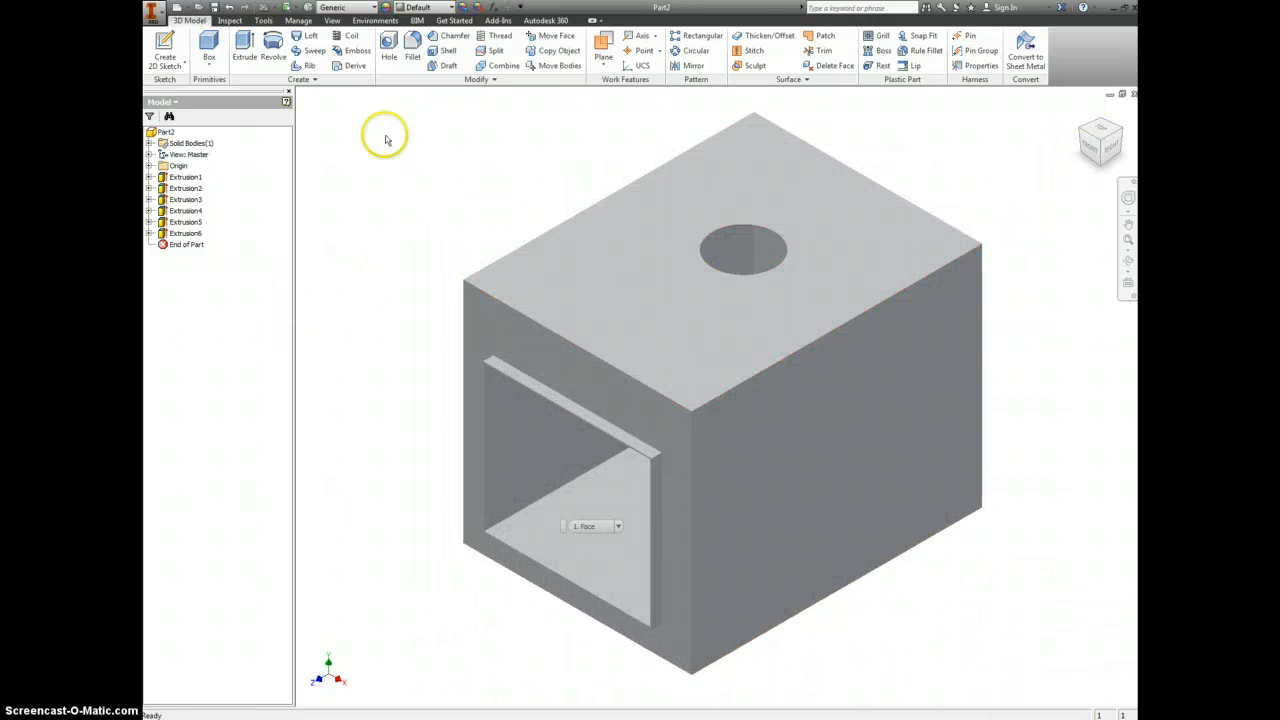
- Save the part in the Inventor project's Firebox folder under the file name "Fire box"
{"action": "left_click", "coordinate": [213, 8]}
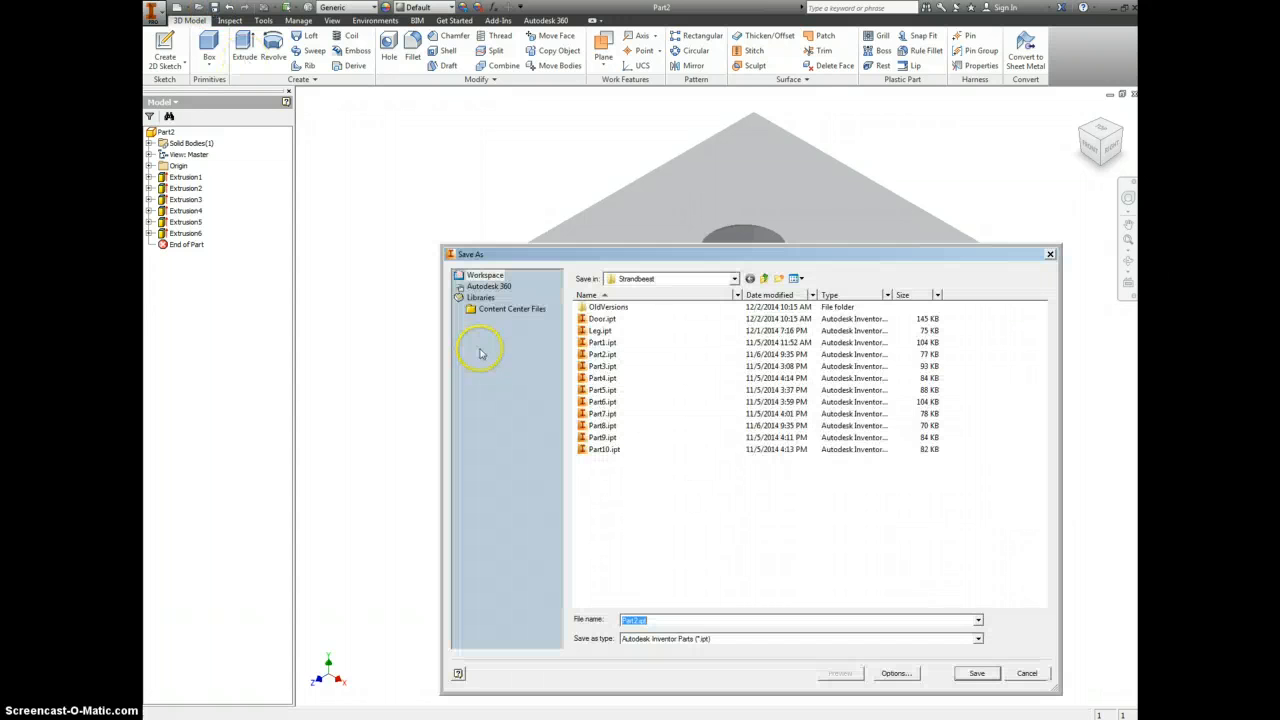
{"action": "left_click", "coordinate": [765, 278]}
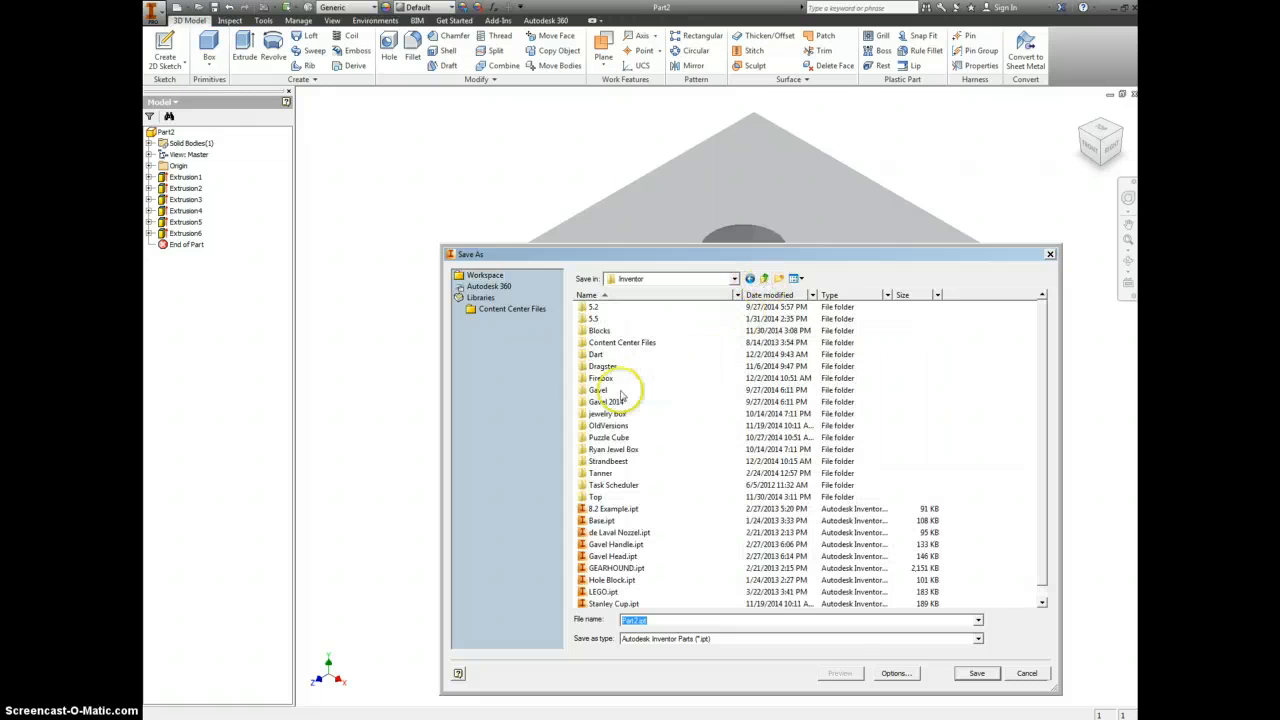
{"action": "double_click", "coordinate": [603, 378]}
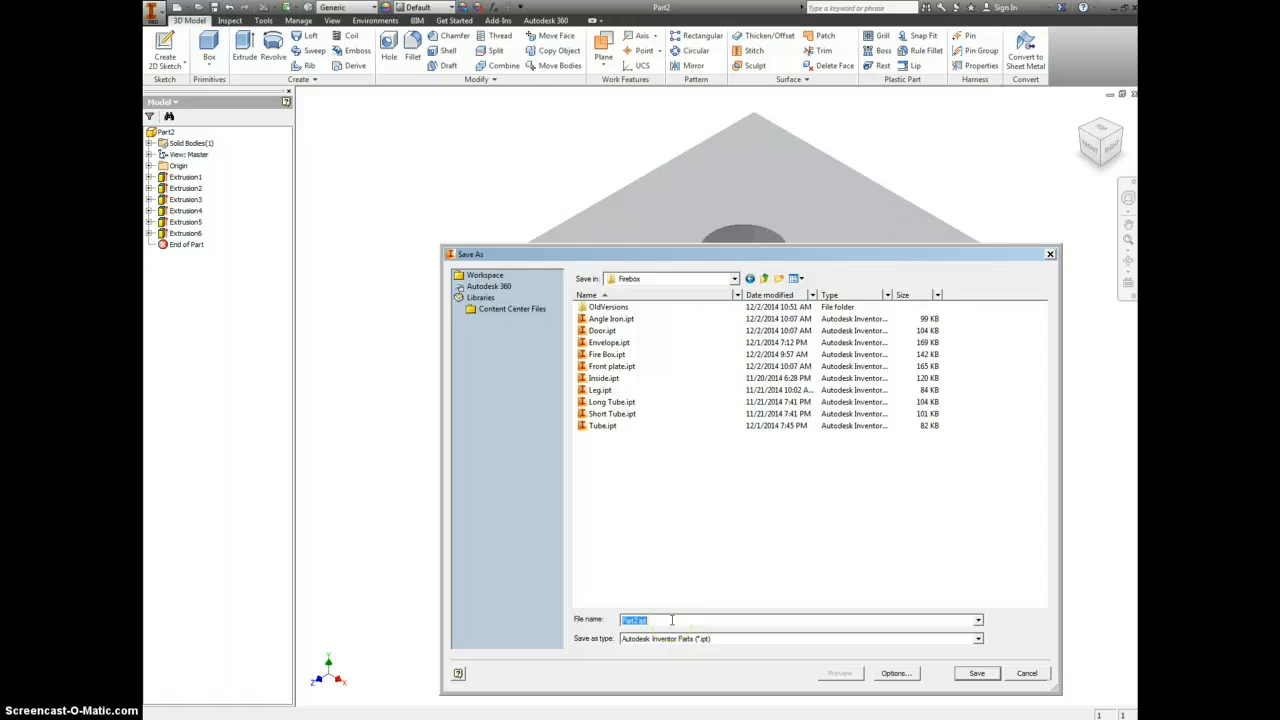
{"action": "type", "text": "Fi"}
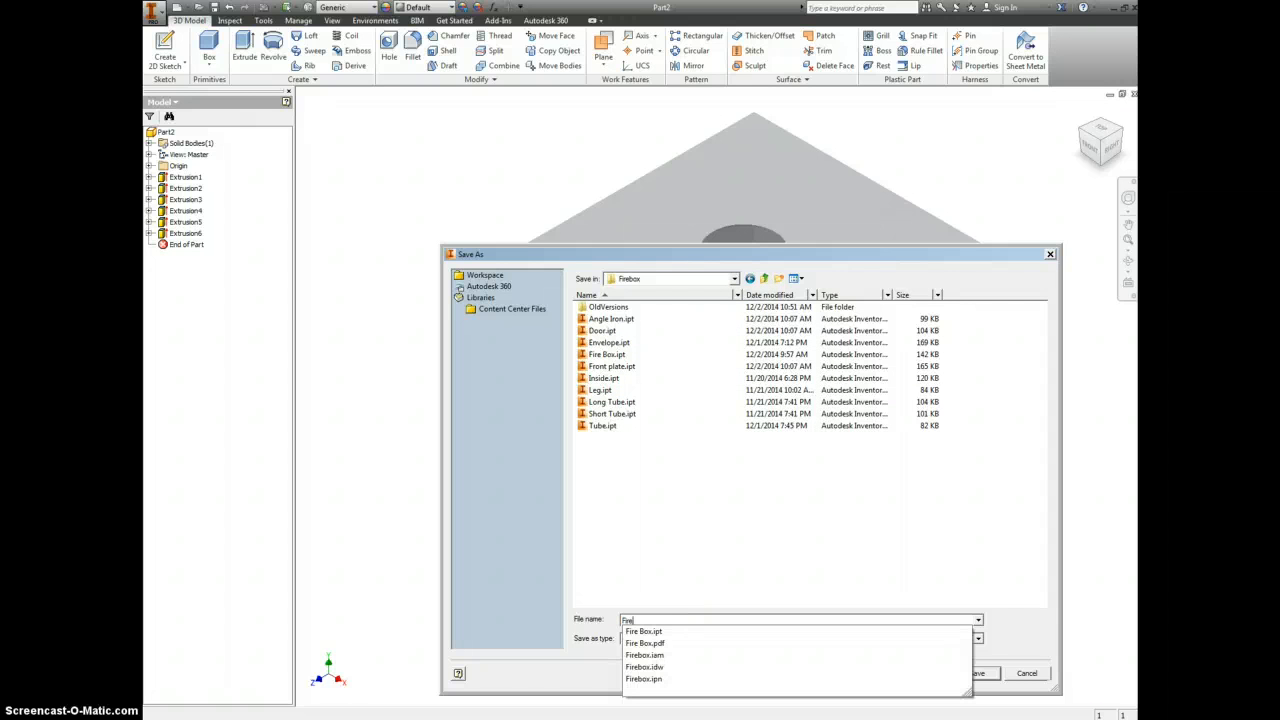
{"action": "type", "text": "re"}
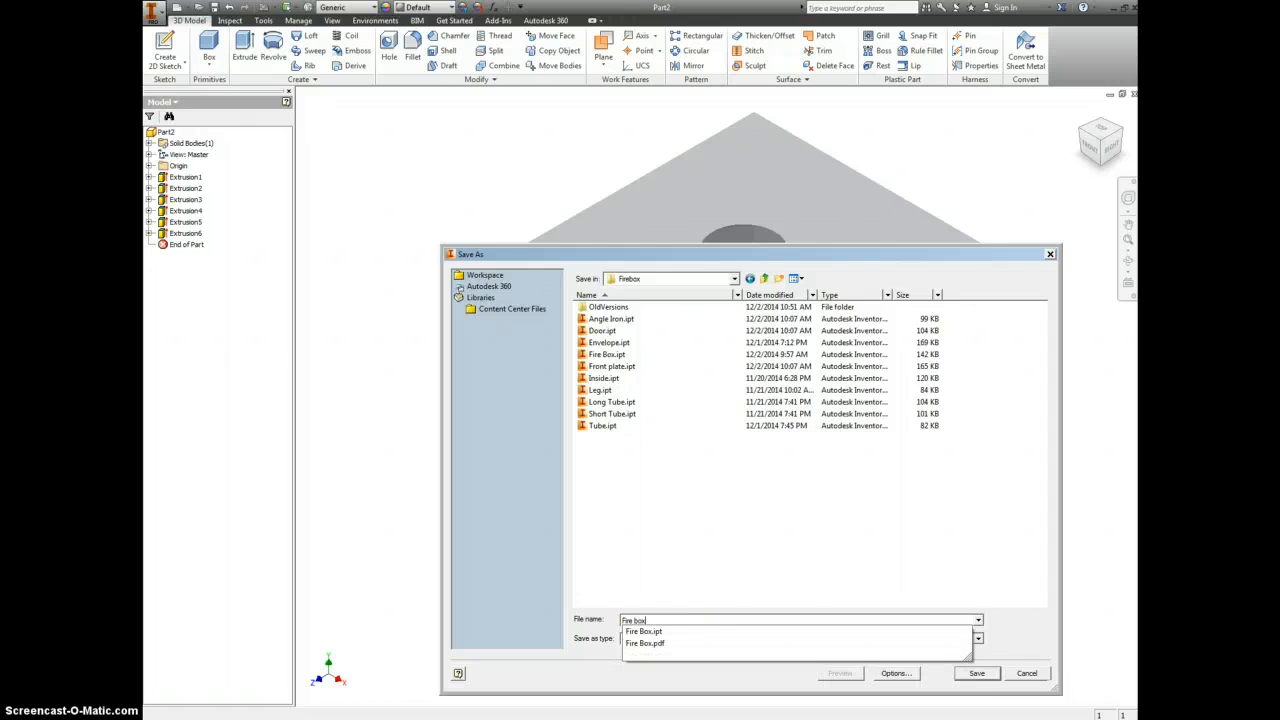